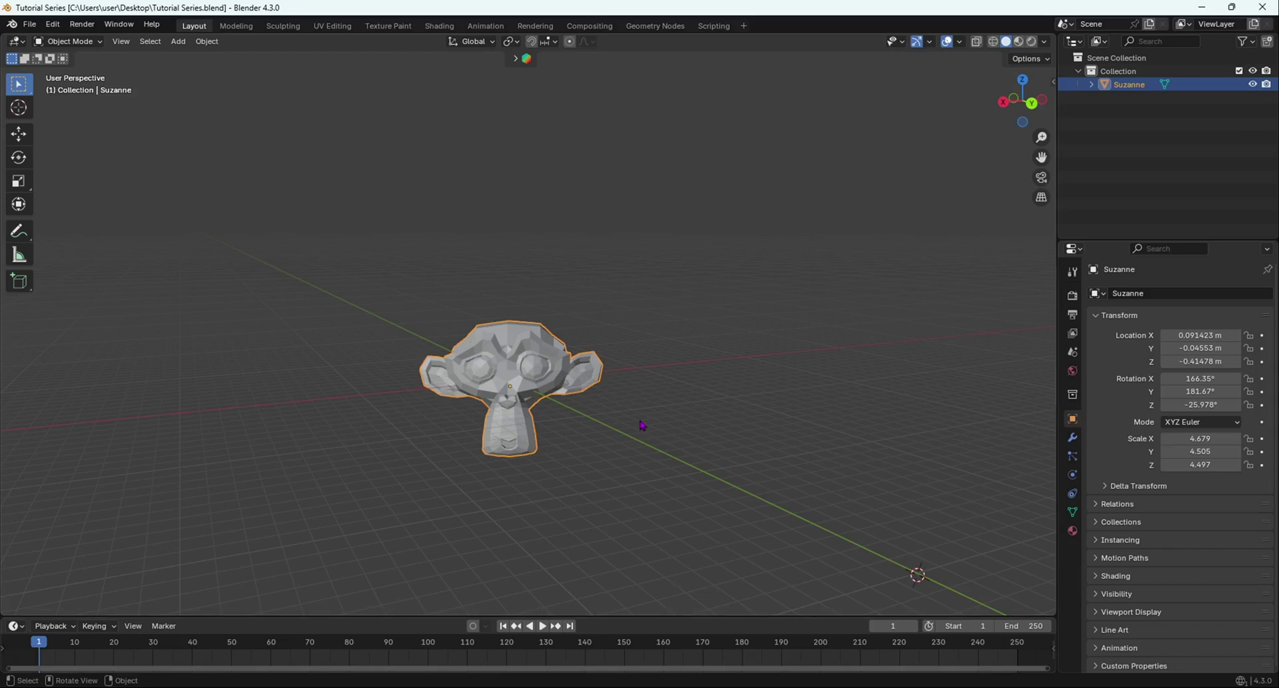
Delete the Suzanne monkey head, leaving the Collection empty, and orbit around the empty scene
key(Delete)
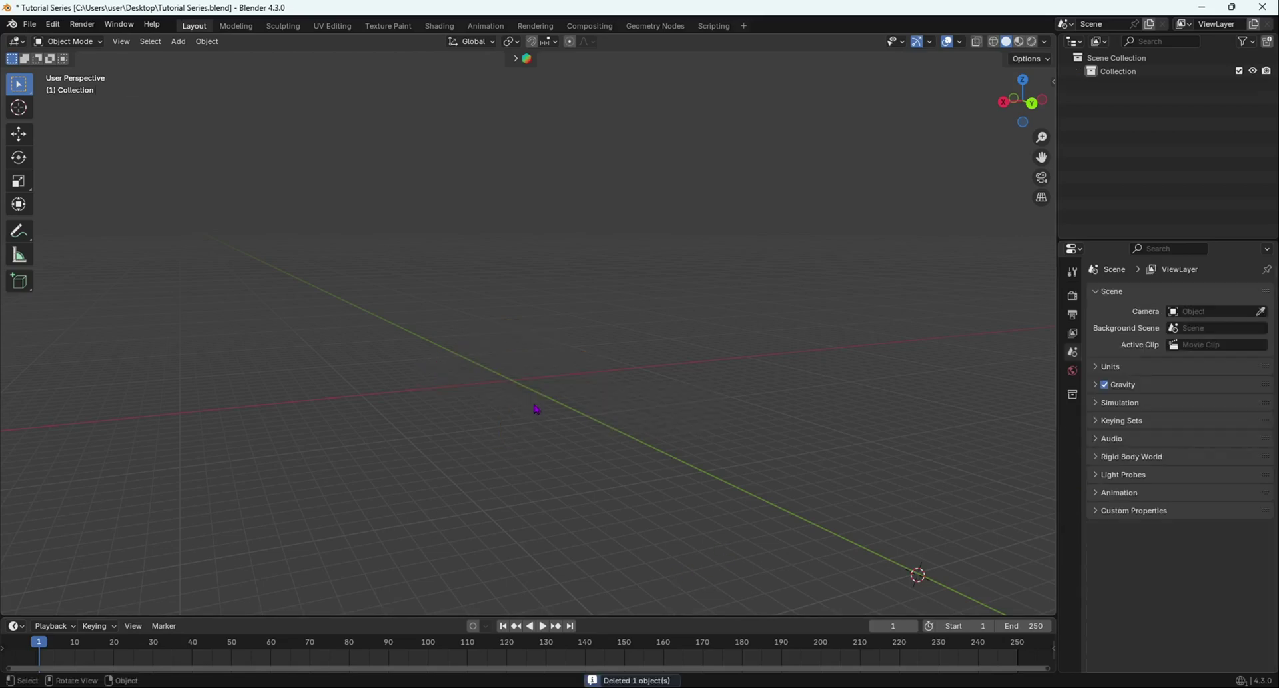
middle_drag(640, 426, 767, 428)
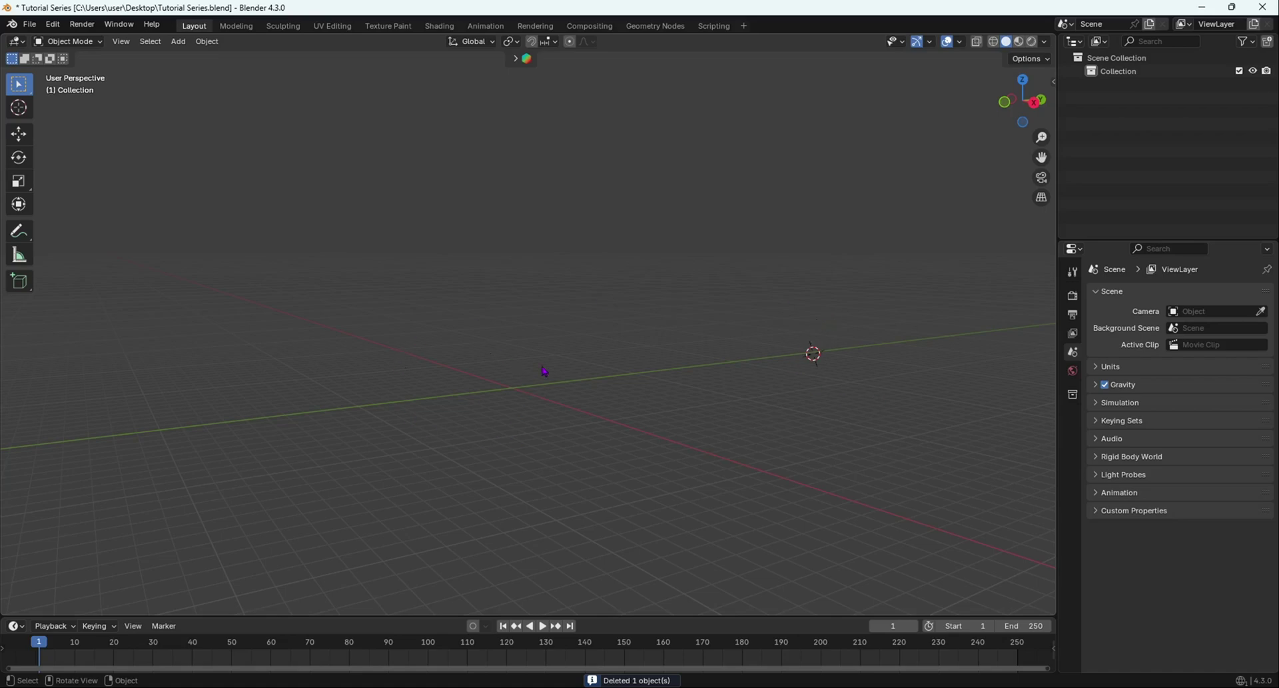
middle_drag(545, 371, 600, 399)
Snap the 3D cursor to the world origin and switch to front orthographic view
key(shift+s)
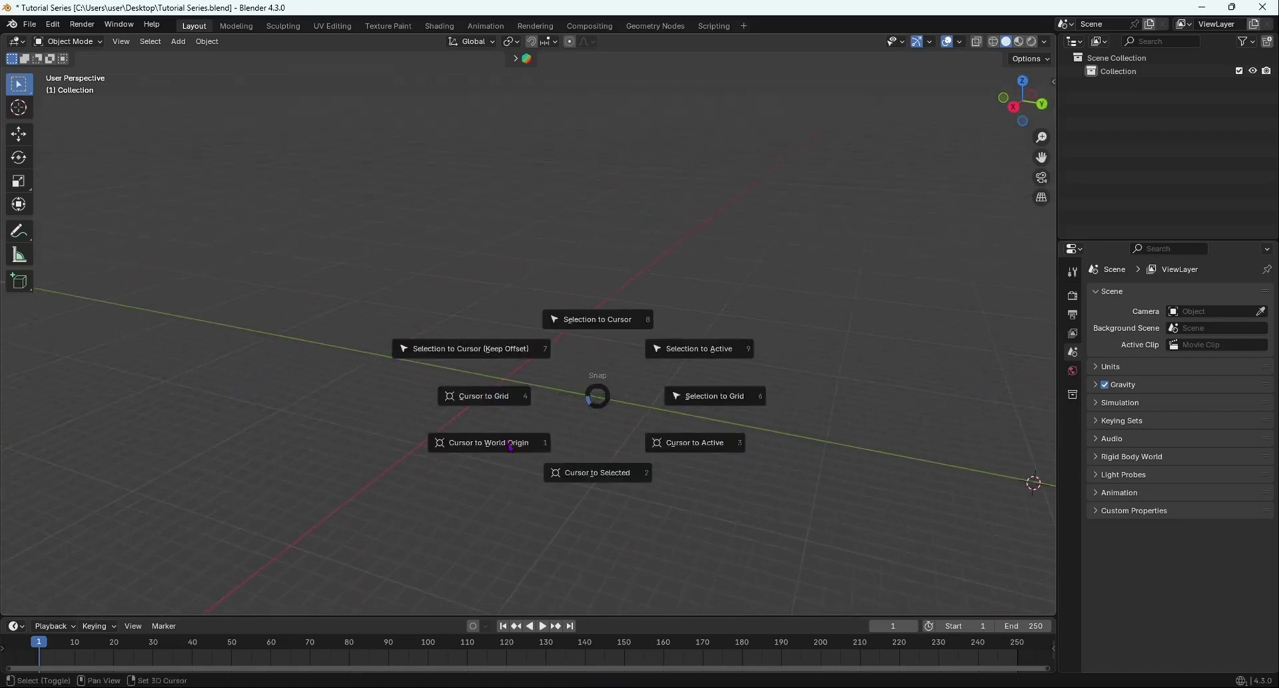
click(511, 446)
middle_drag(540, 443, 501, 365)
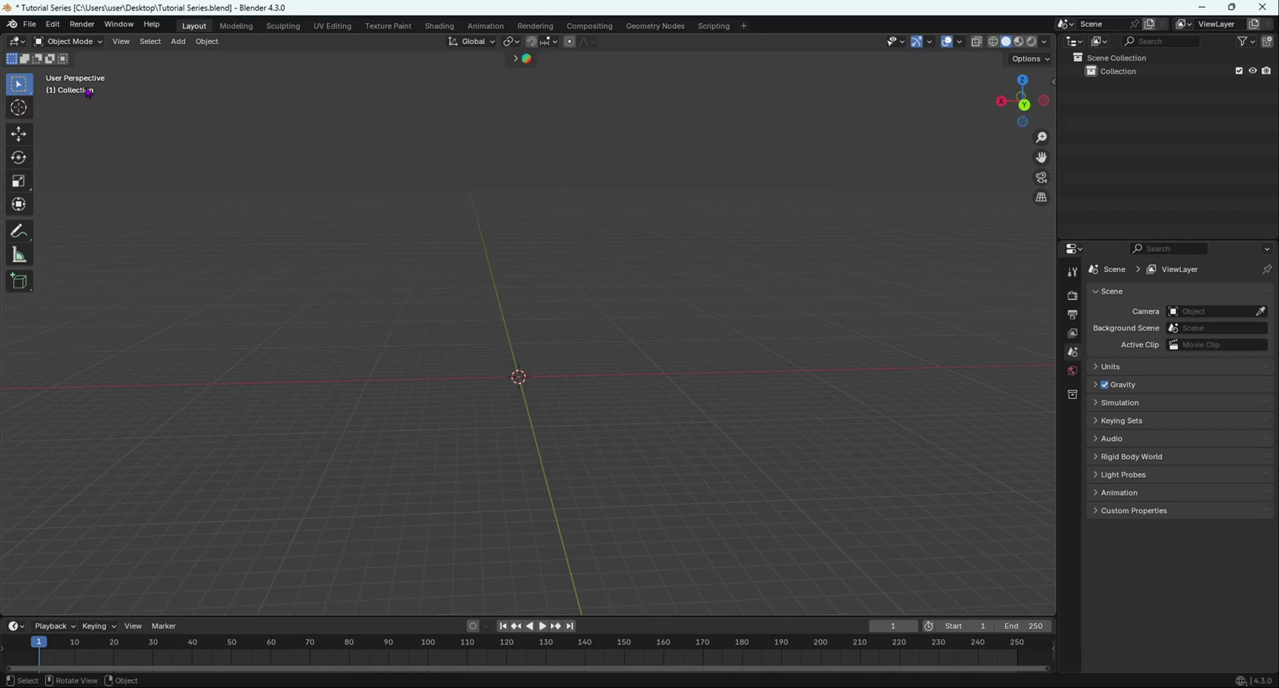
middle_drag(473, 302, 410, 417)
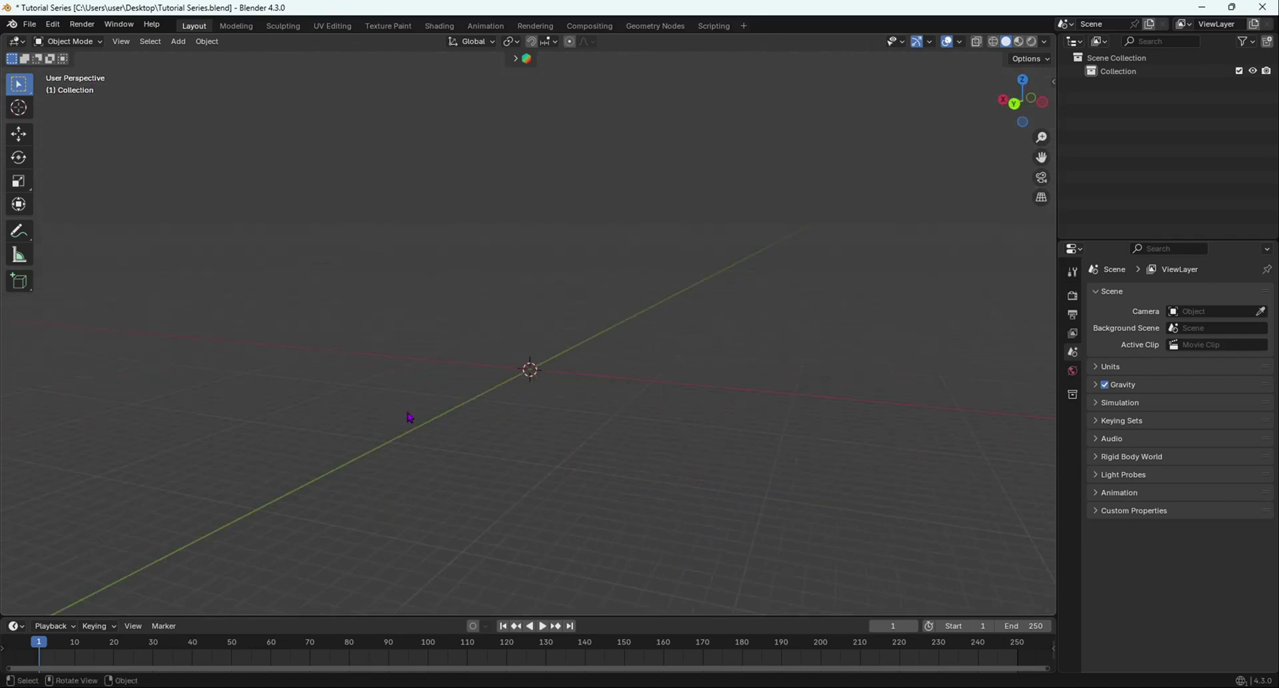
key(KP_1)
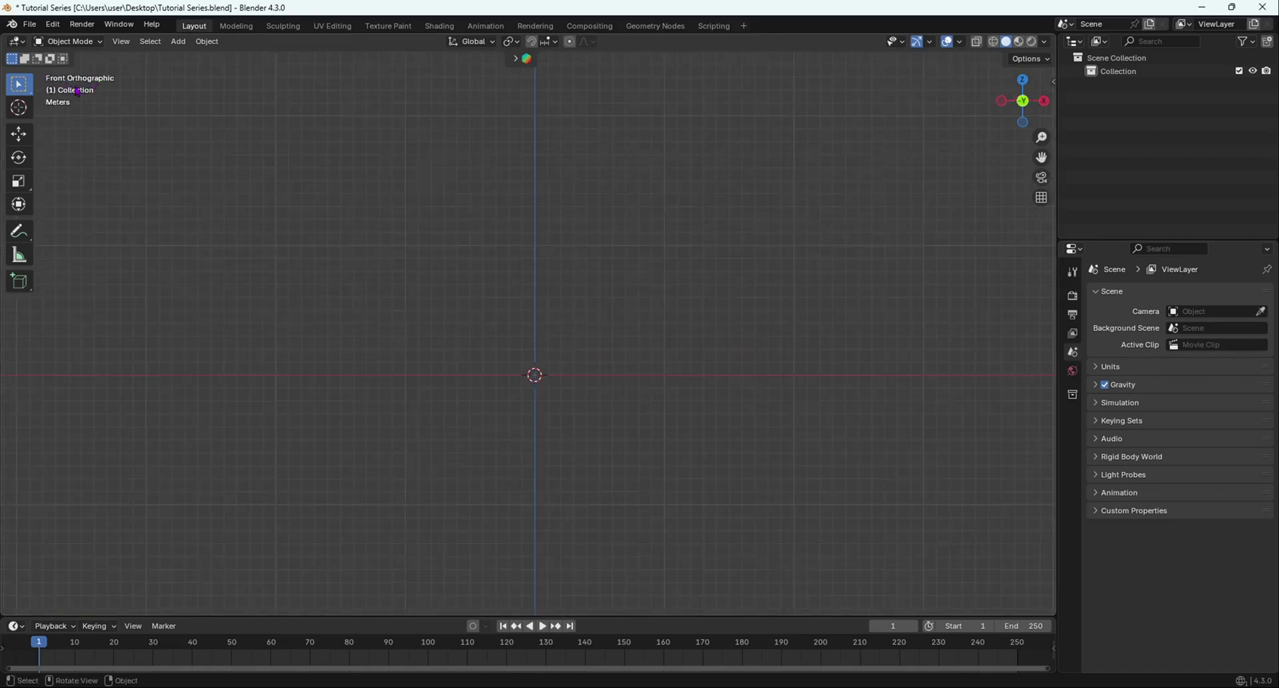
key(KP_3)
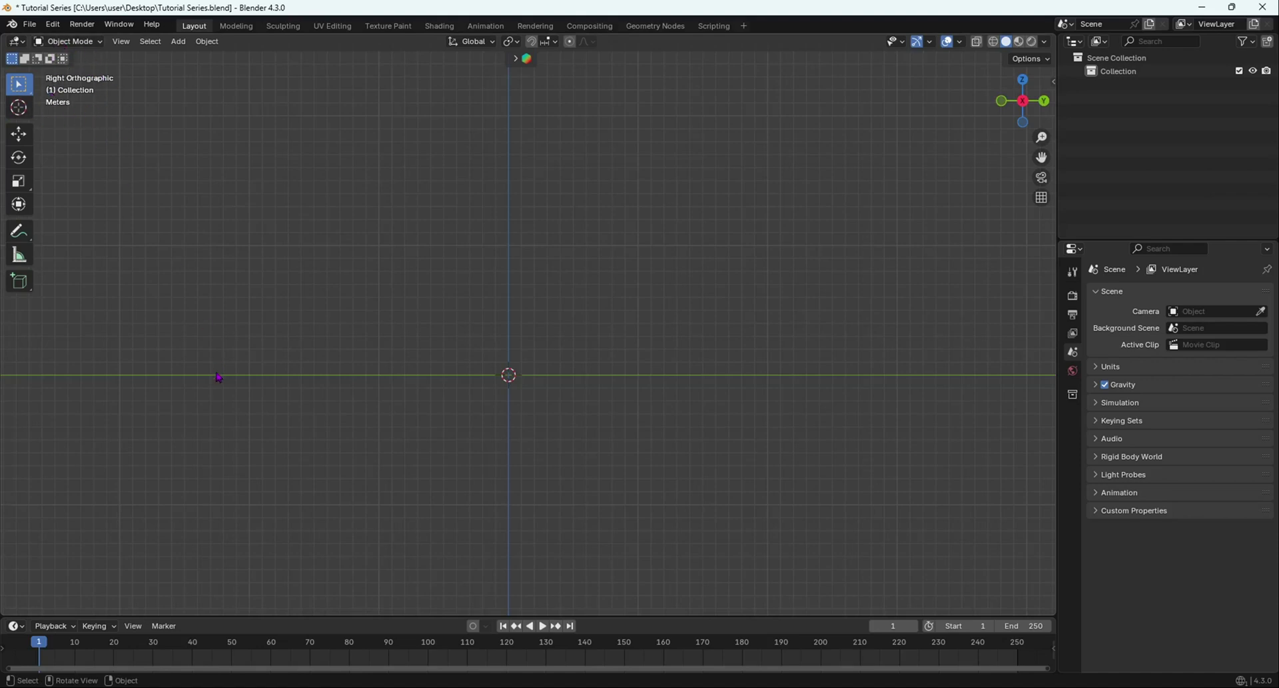
key(KP_7)
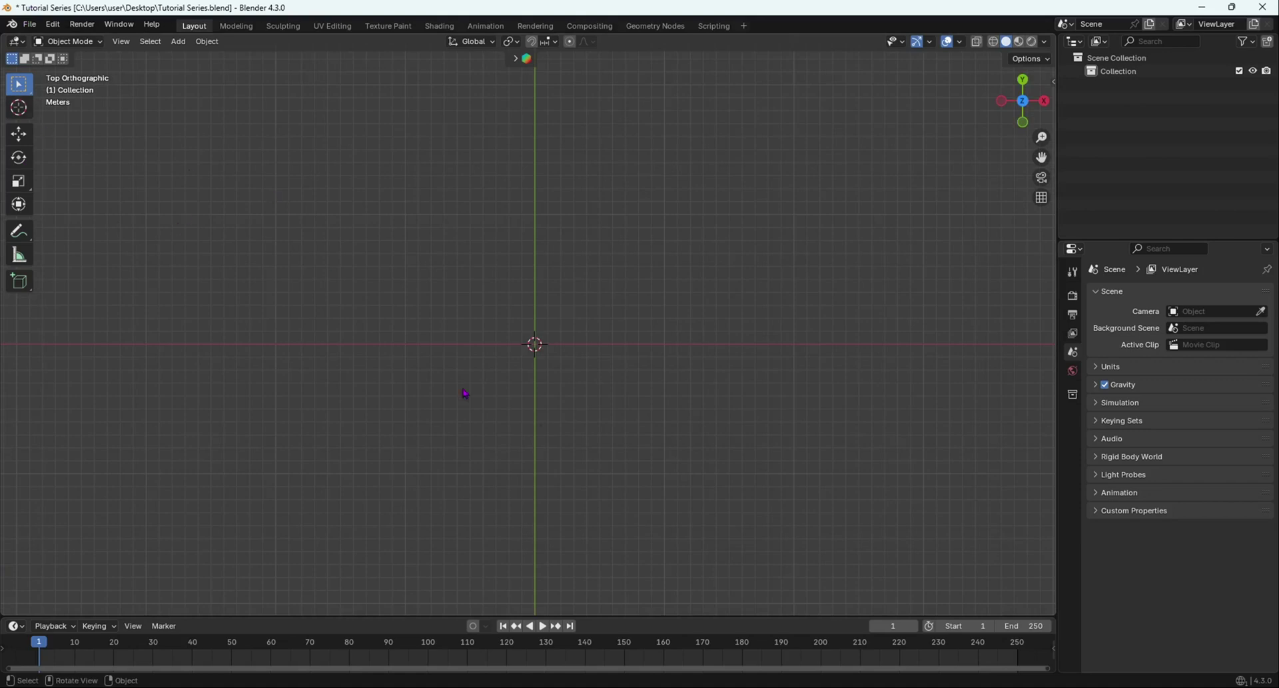
middle_drag(674, 482, 547, 405)
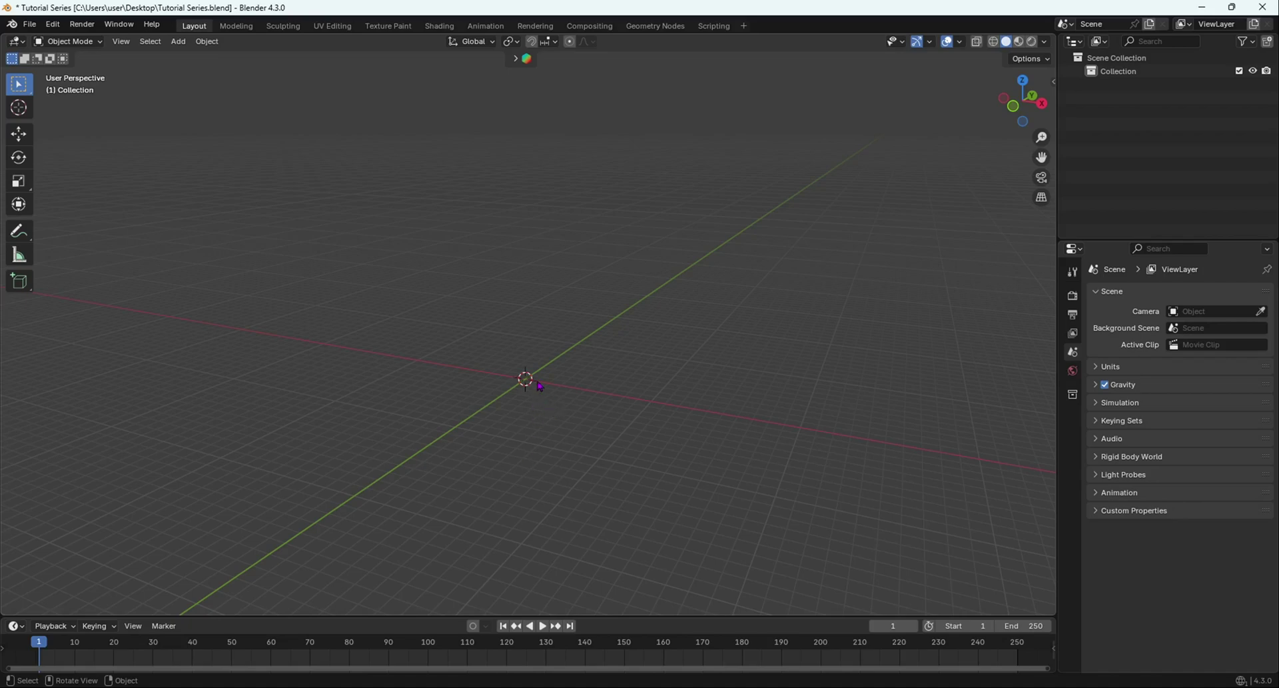
middle_drag(516, 434, 557, 414)
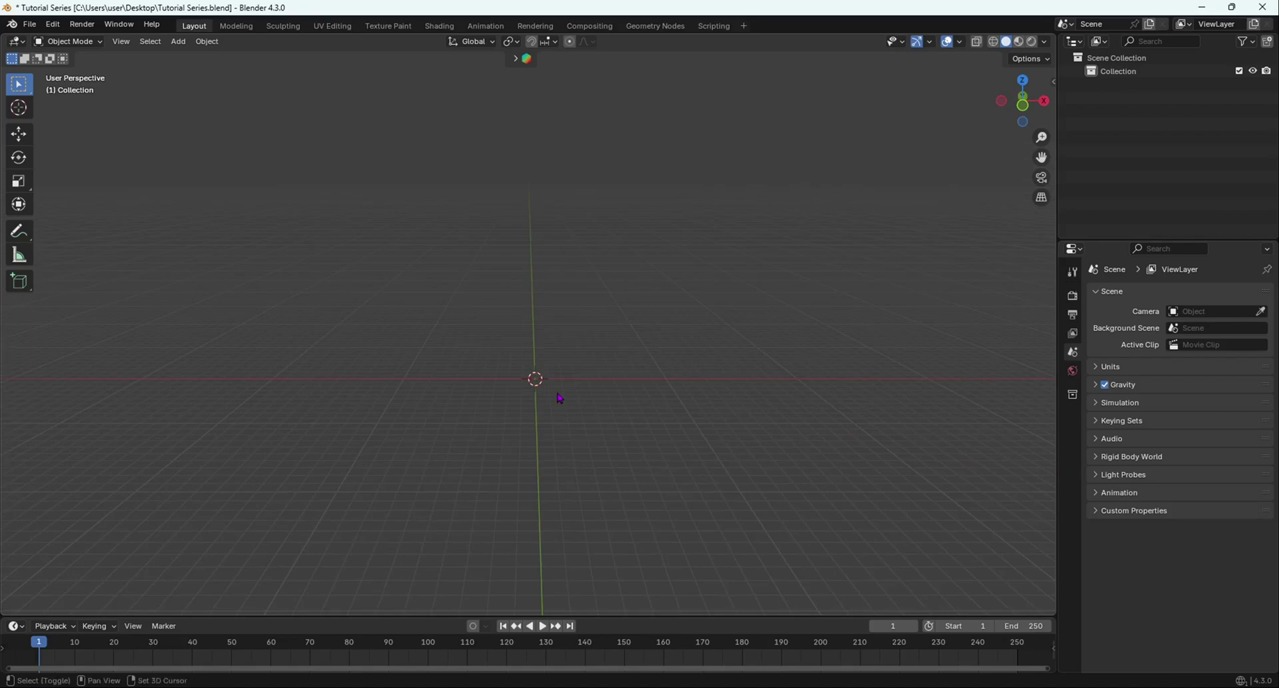
key(shift+a)
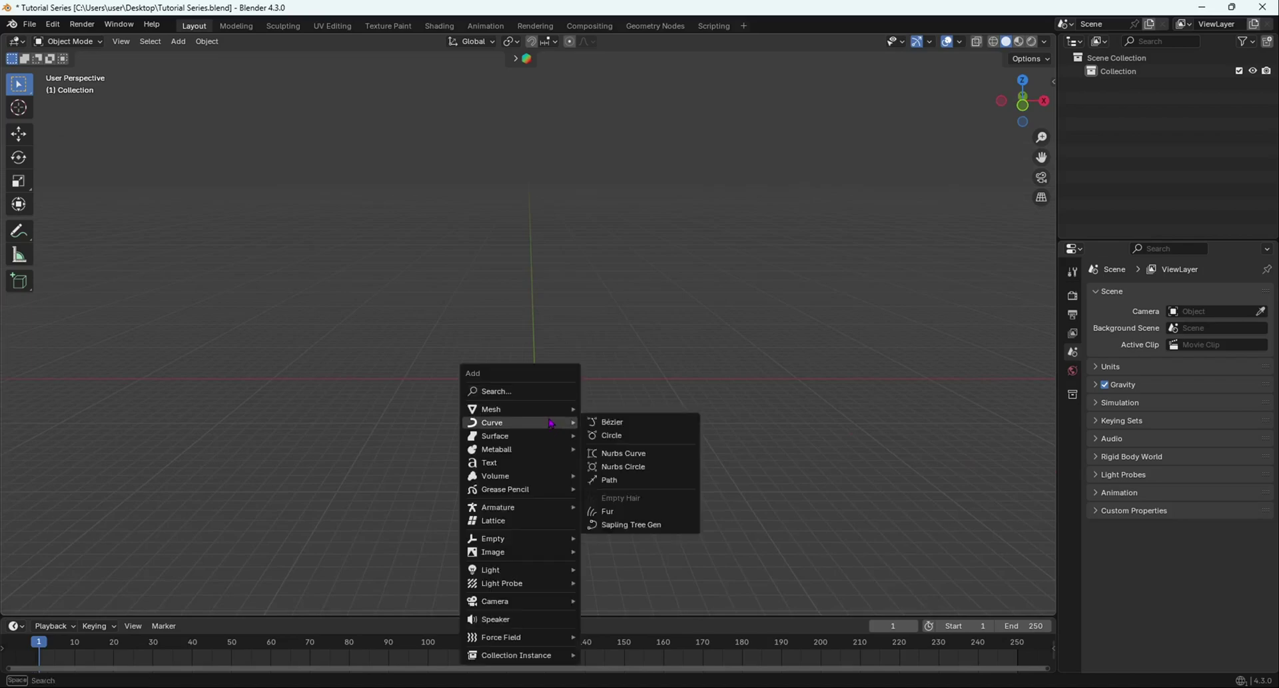
mouse_move(550, 418)
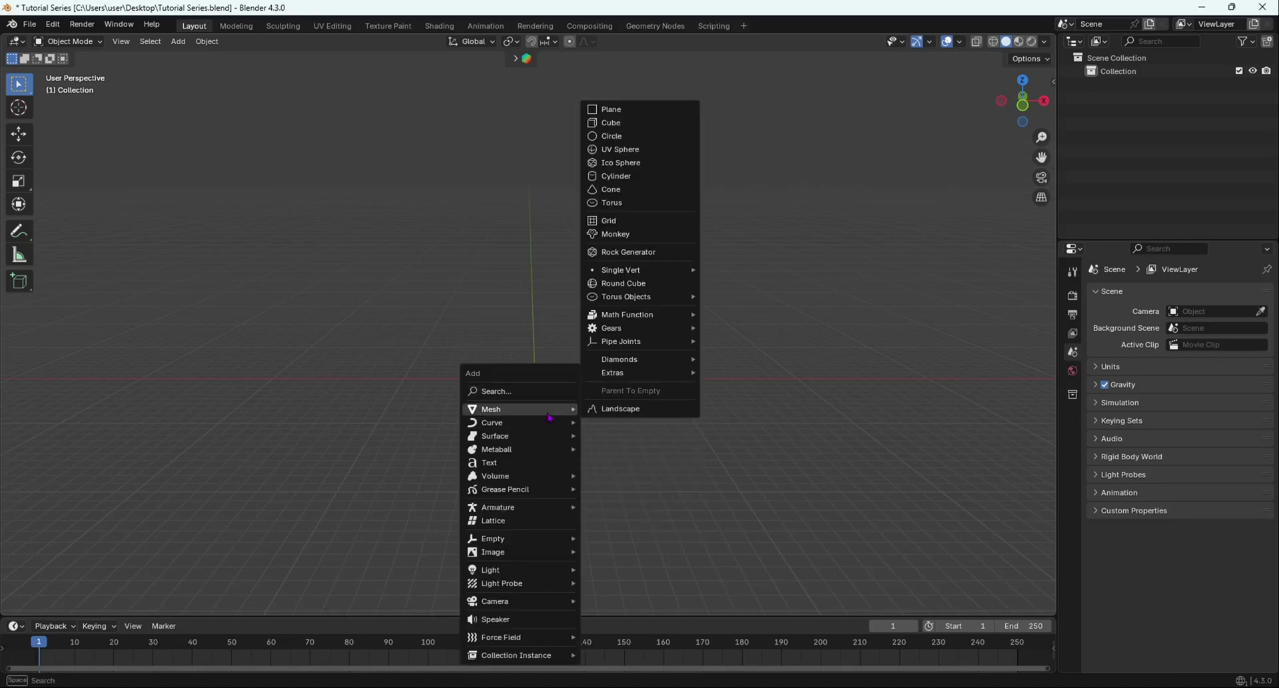
click(620, 137)
middle_drag(551, 429, 443, 284)
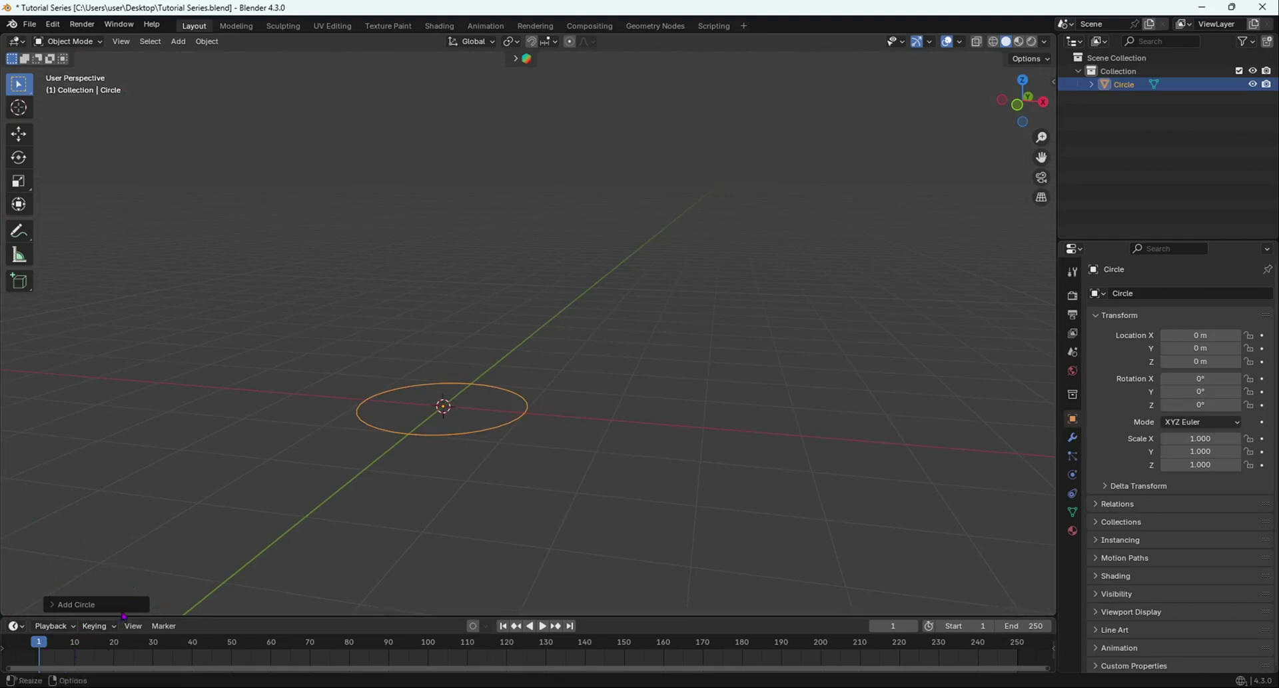
click(76, 605)
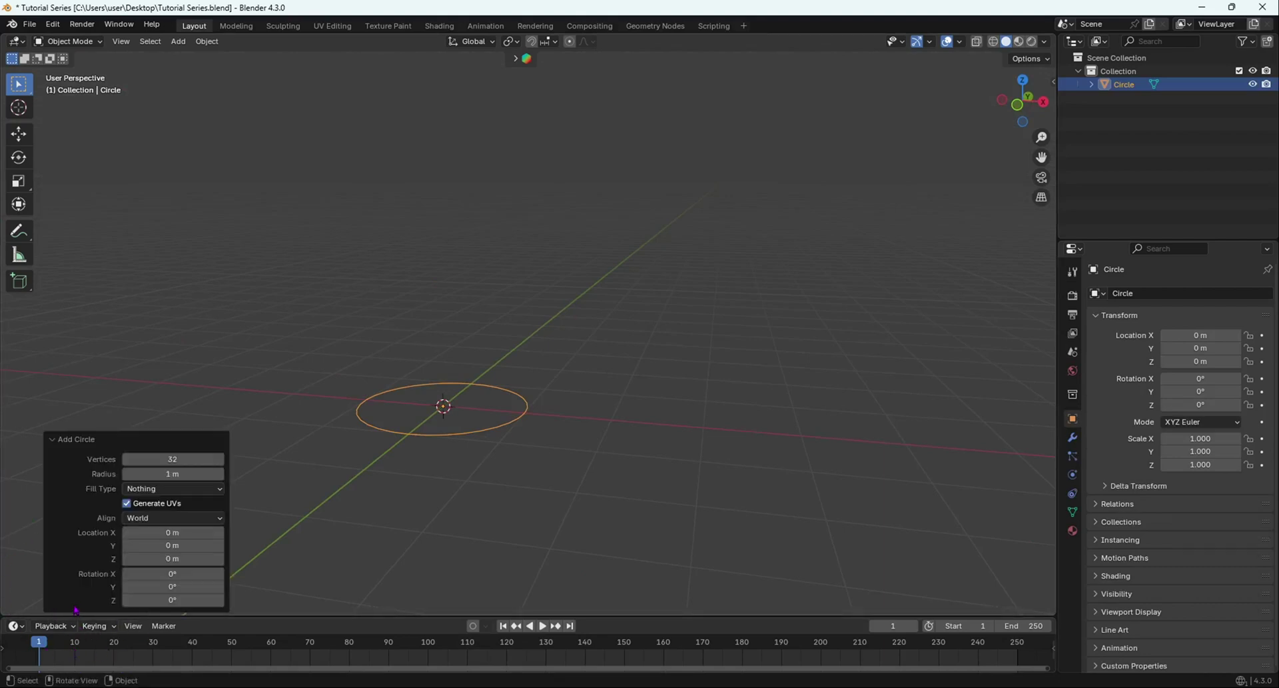
drag(146, 473, 200, 473)
key(ctrl+z)
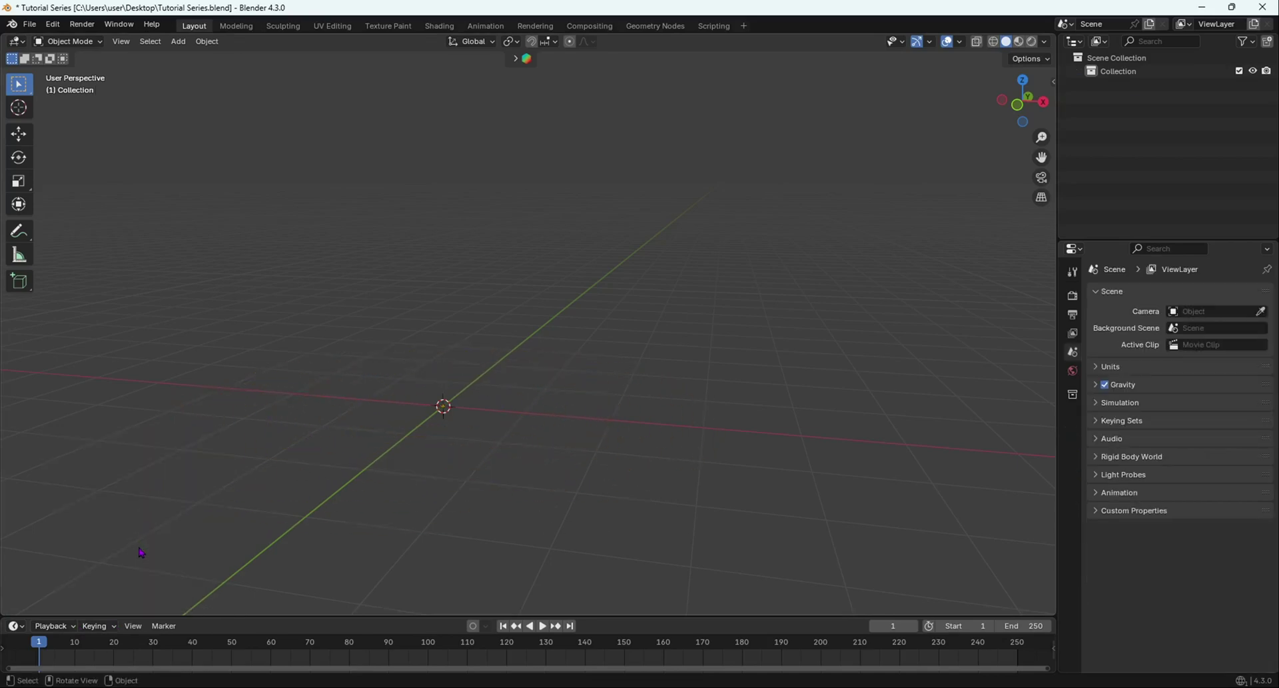
middle_drag(272, 459, 265, 480)
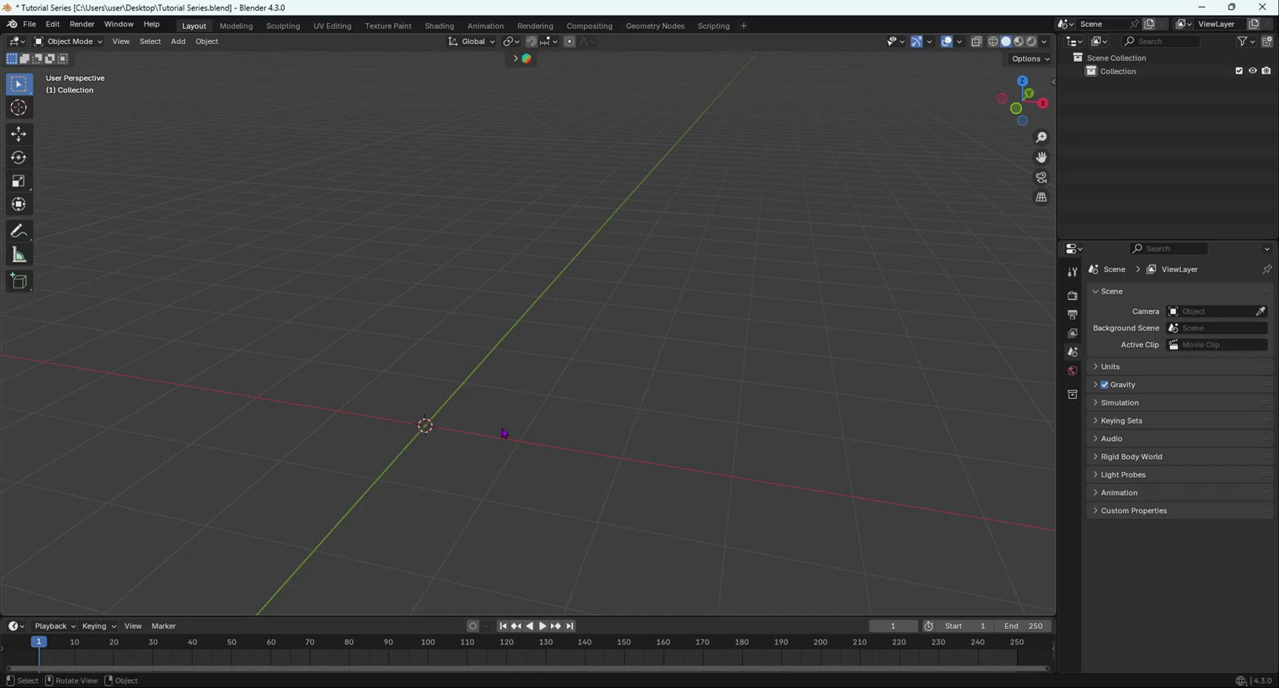
middle_drag(505, 434, 506, 398)
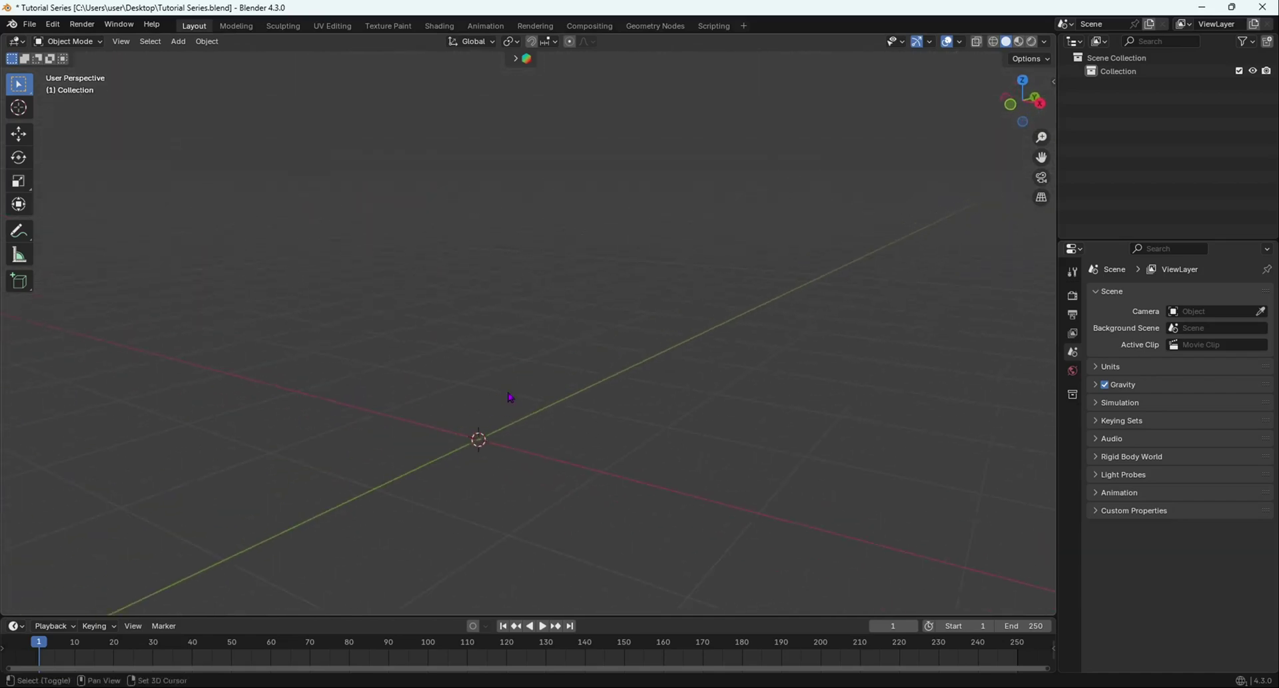
key(shift+a)
Add a mesh circle with a 1 m radius and 16 vertices, then collapse the Add Circle panel
mouse_move(469, 391)
click(579, 121)
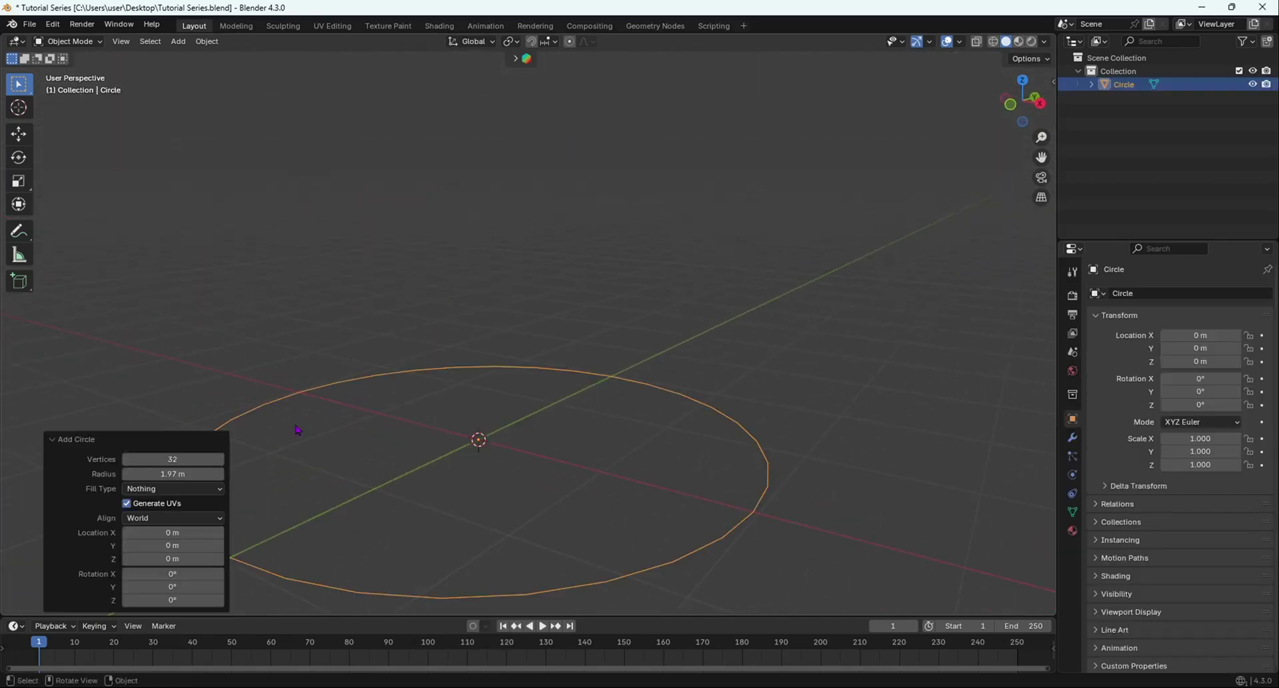
click(183, 473)
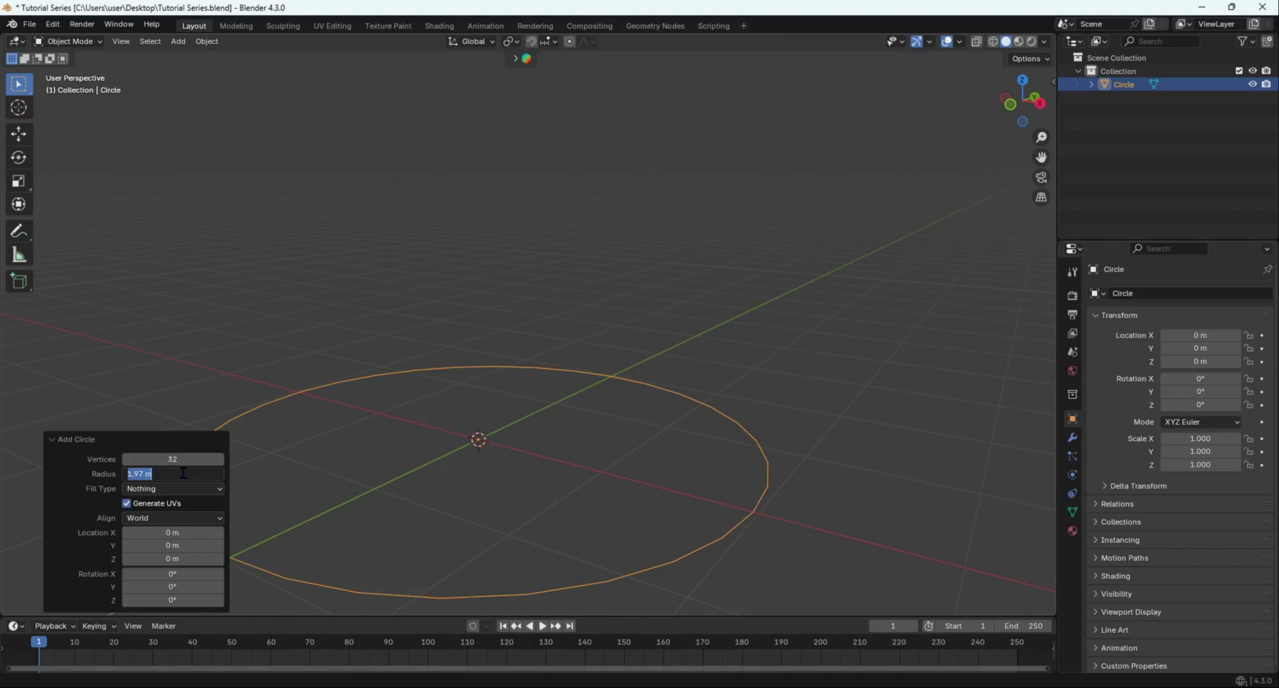
text(1)
key(Return)
click(186, 460)
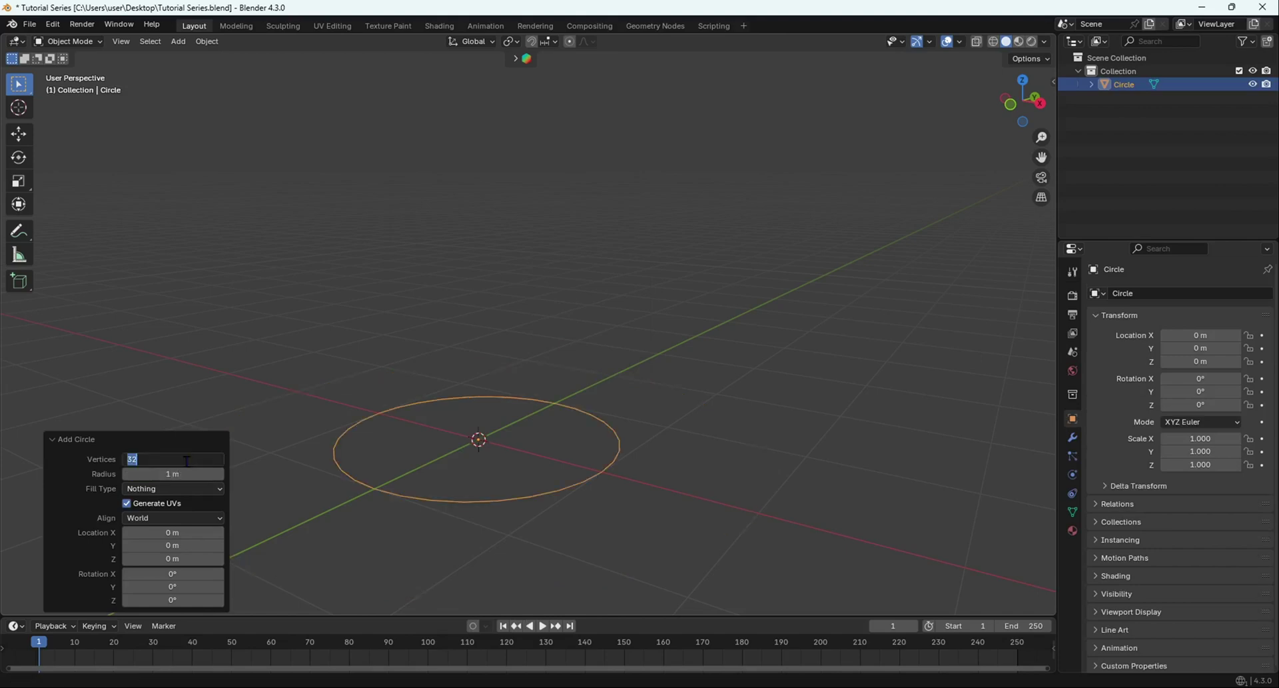
text(16)
key(Return)
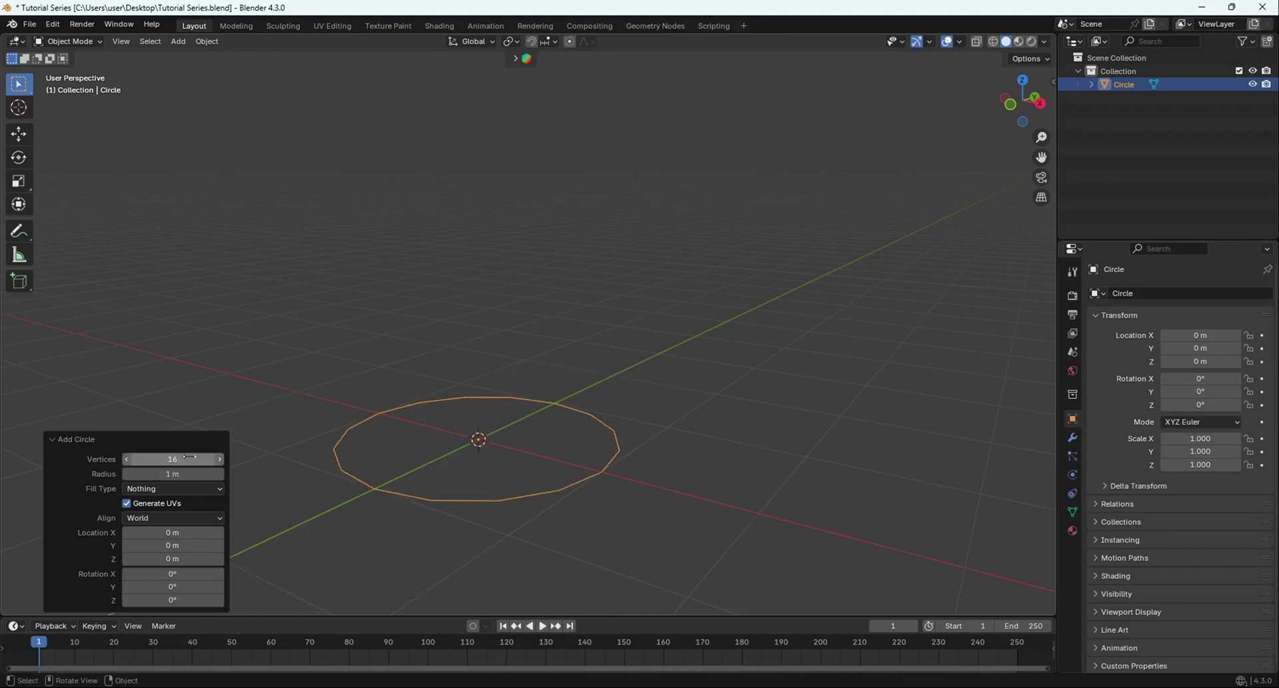
middle_drag(340, 402, 518, 506)
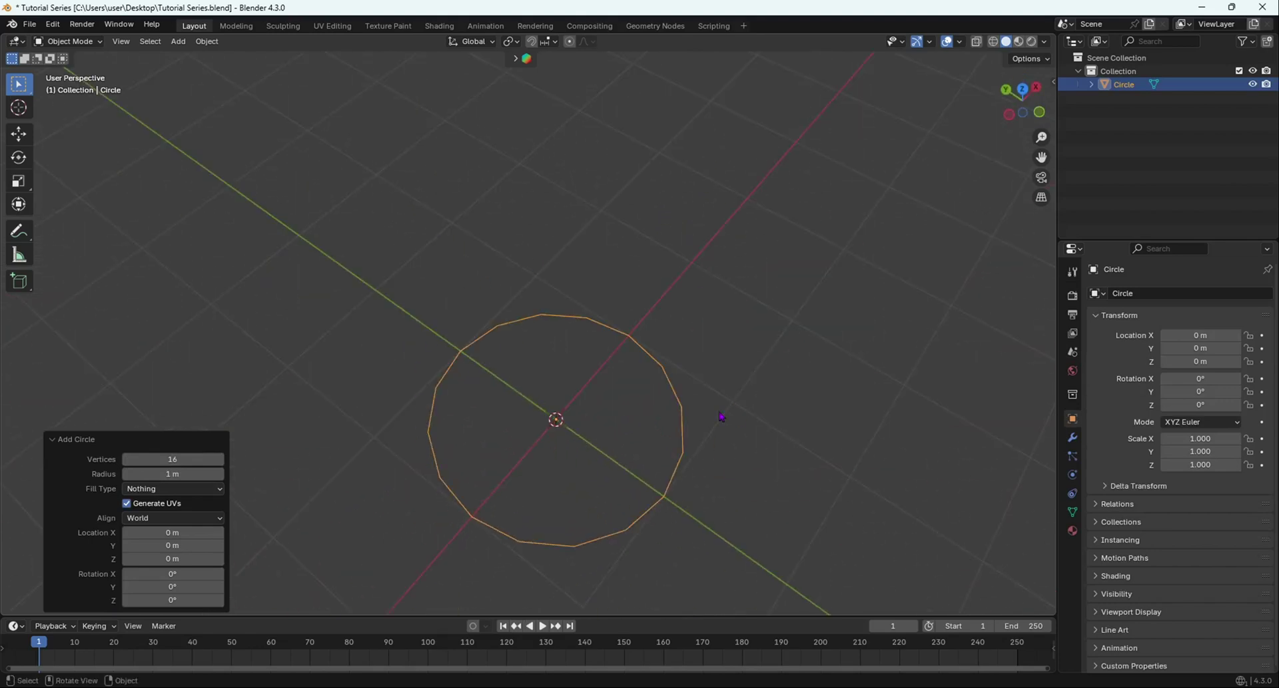
middle_drag(722, 418, 377, 404)
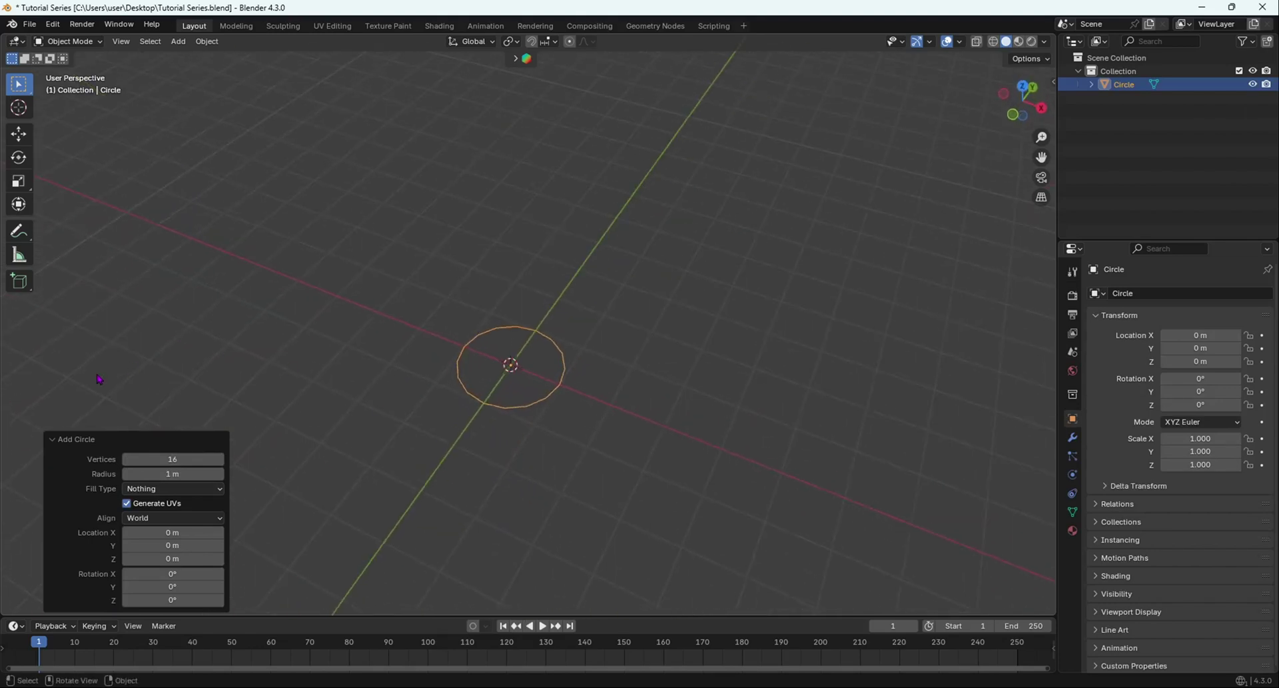
click(54, 441)
middle_drag(114, 522, 508, 364)
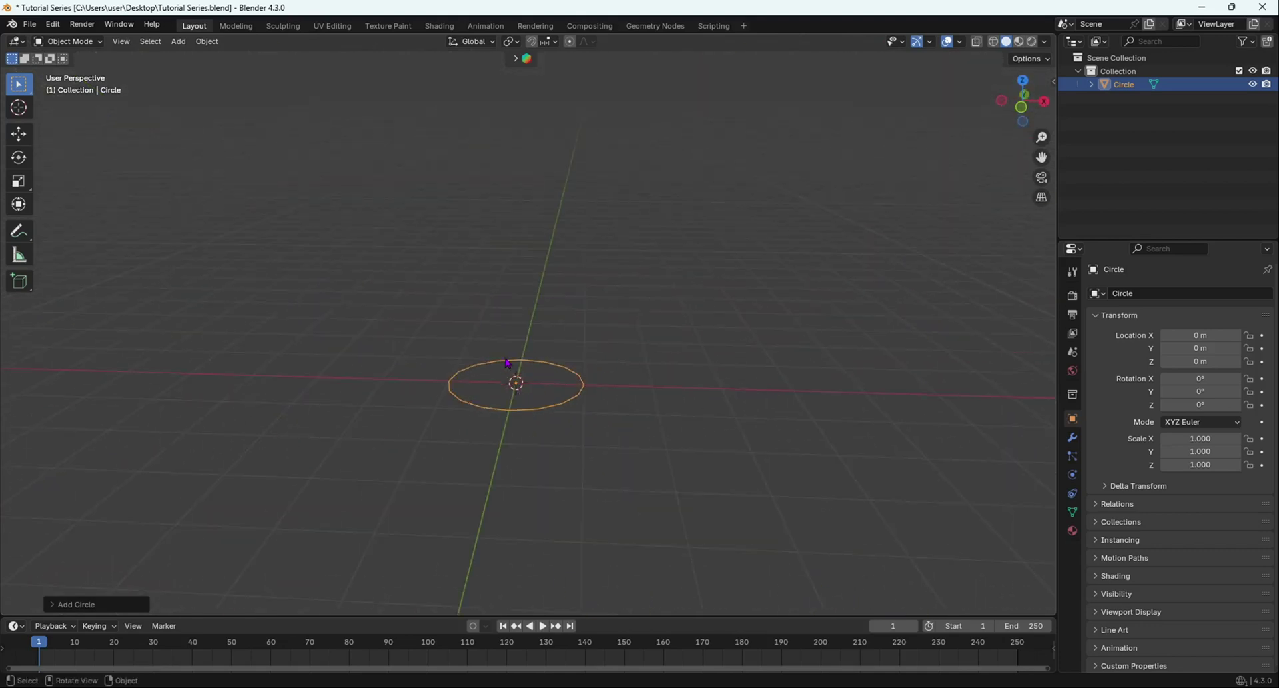
Enter Edit Mode on the circle and frame it edge-on in front view
key(Tab)
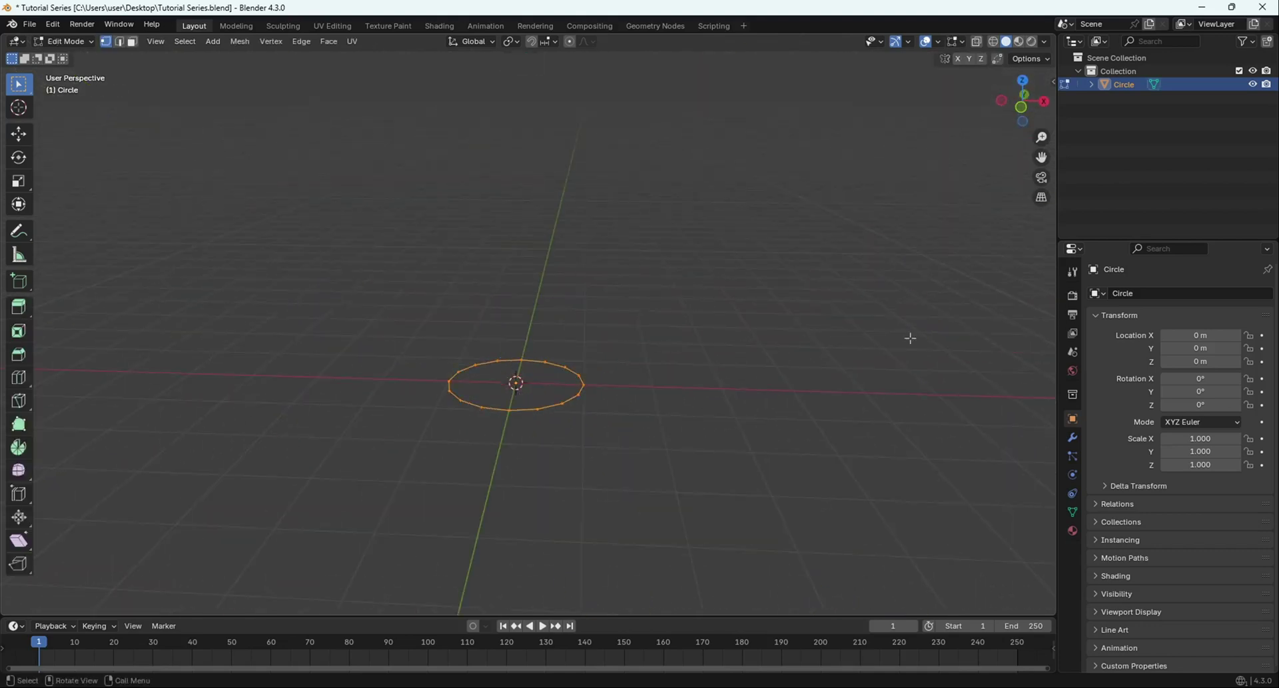
middle_drag(910, 338, 672, 421)
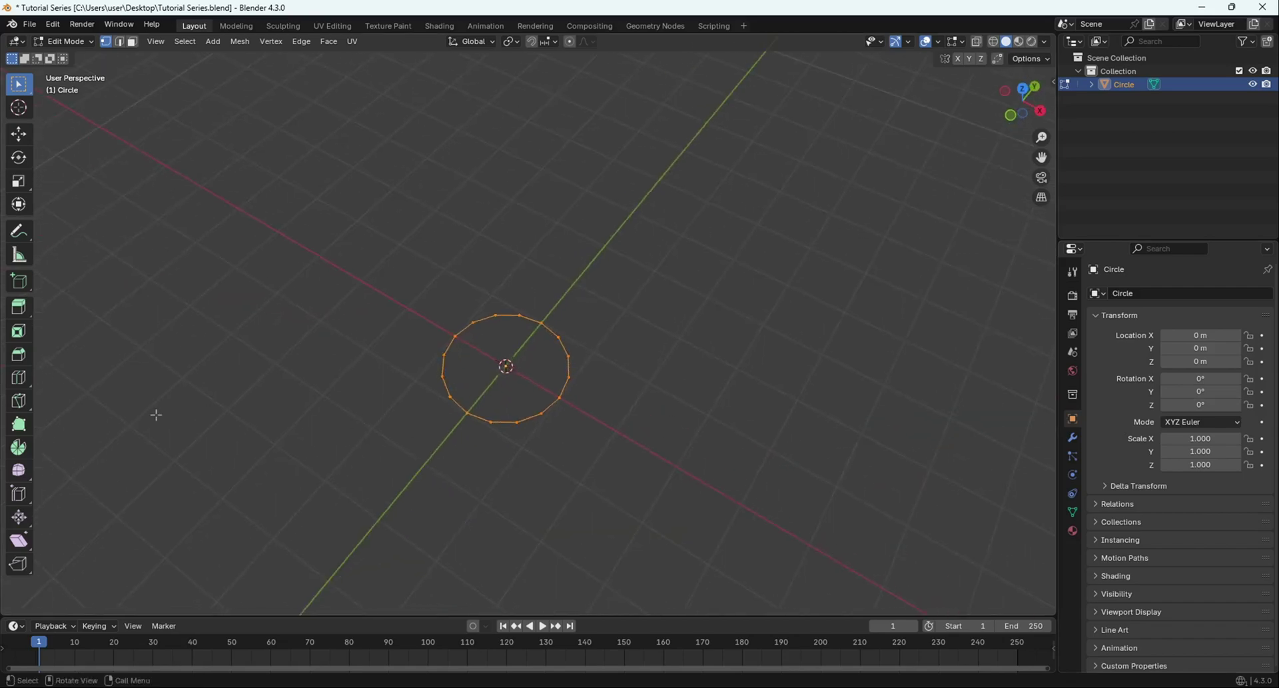
middle_drag(207, 412, 535, 366)
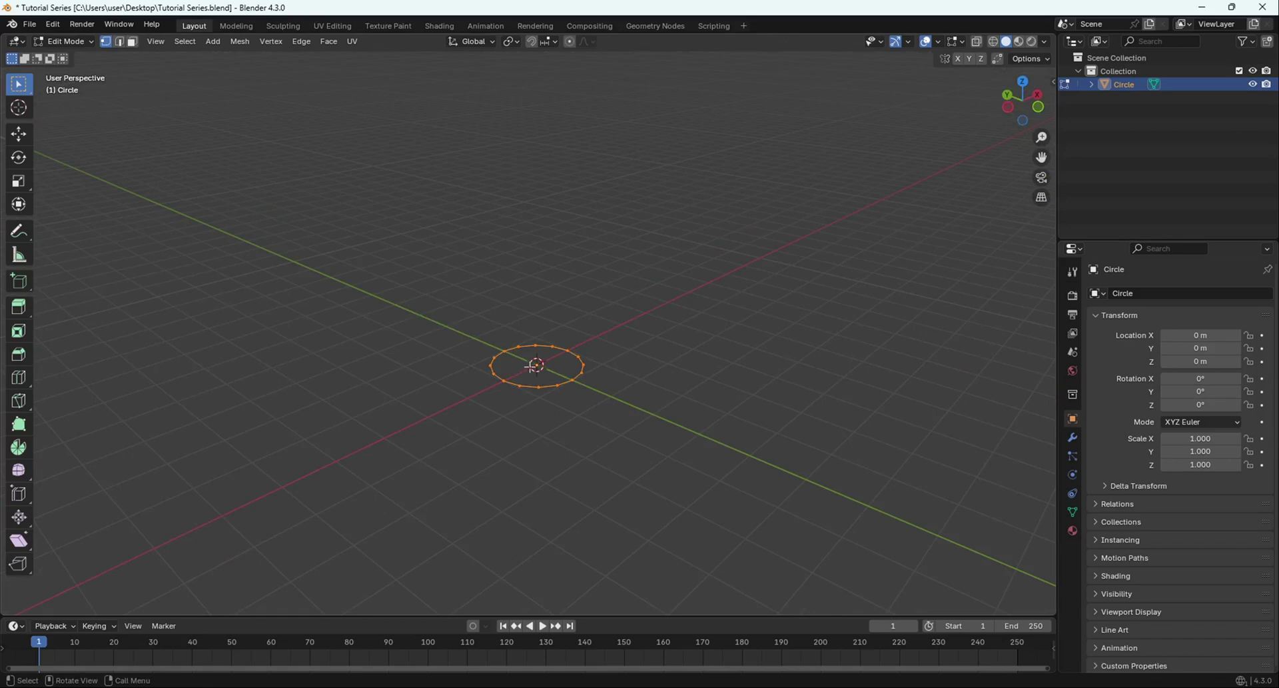
key(KP_1)
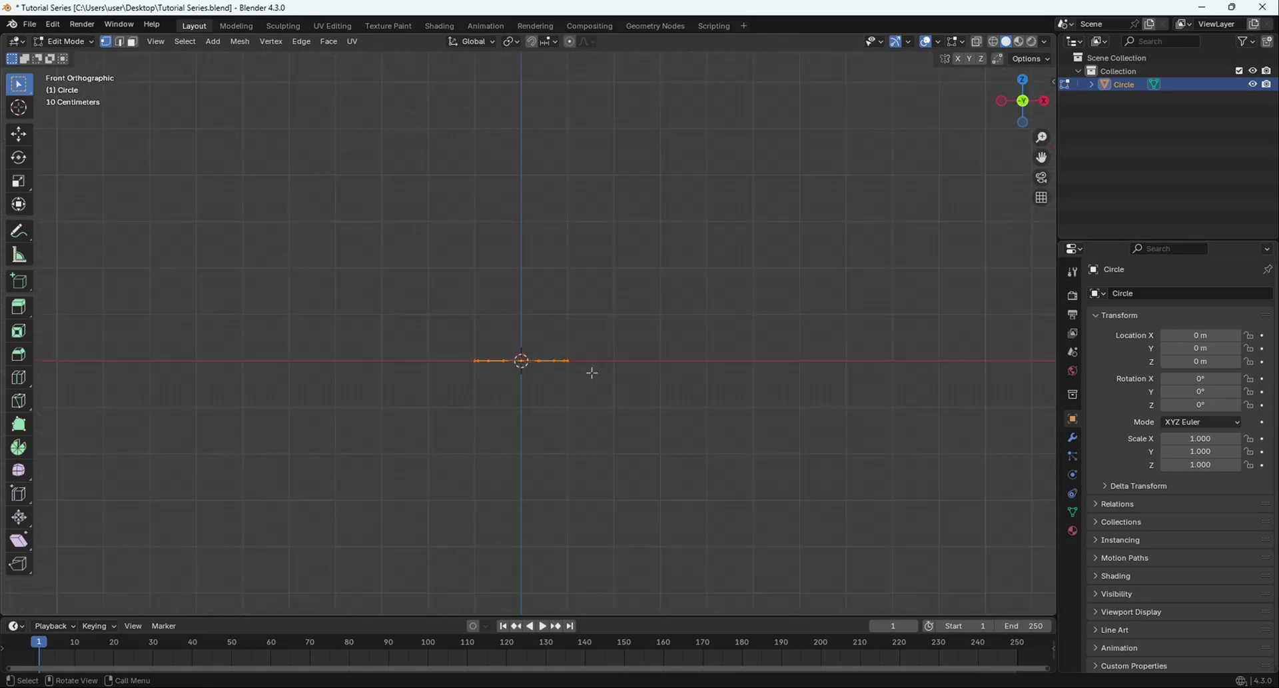
scroll(590, 383, up, 8)
shift+middle_drag(541, 501, 520, 422)
scroll(575, 363, down, 2)
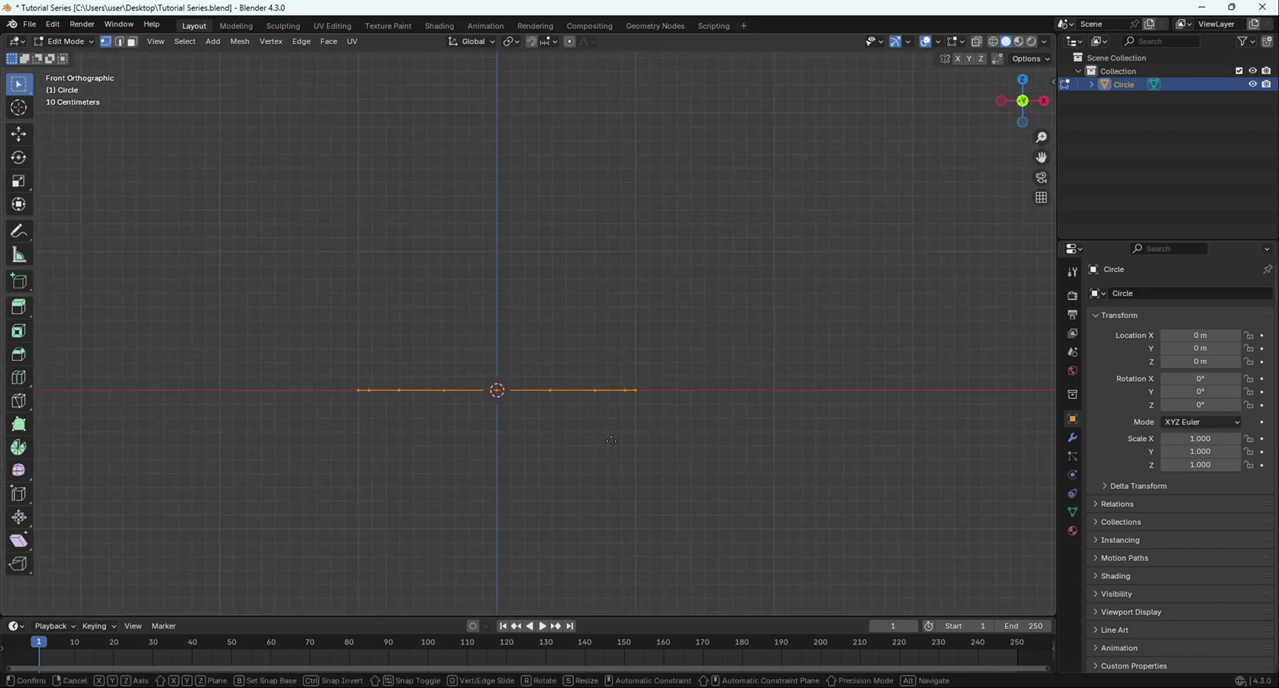
Extrude the circle's ring straight up along Z into a short wall
key(g)
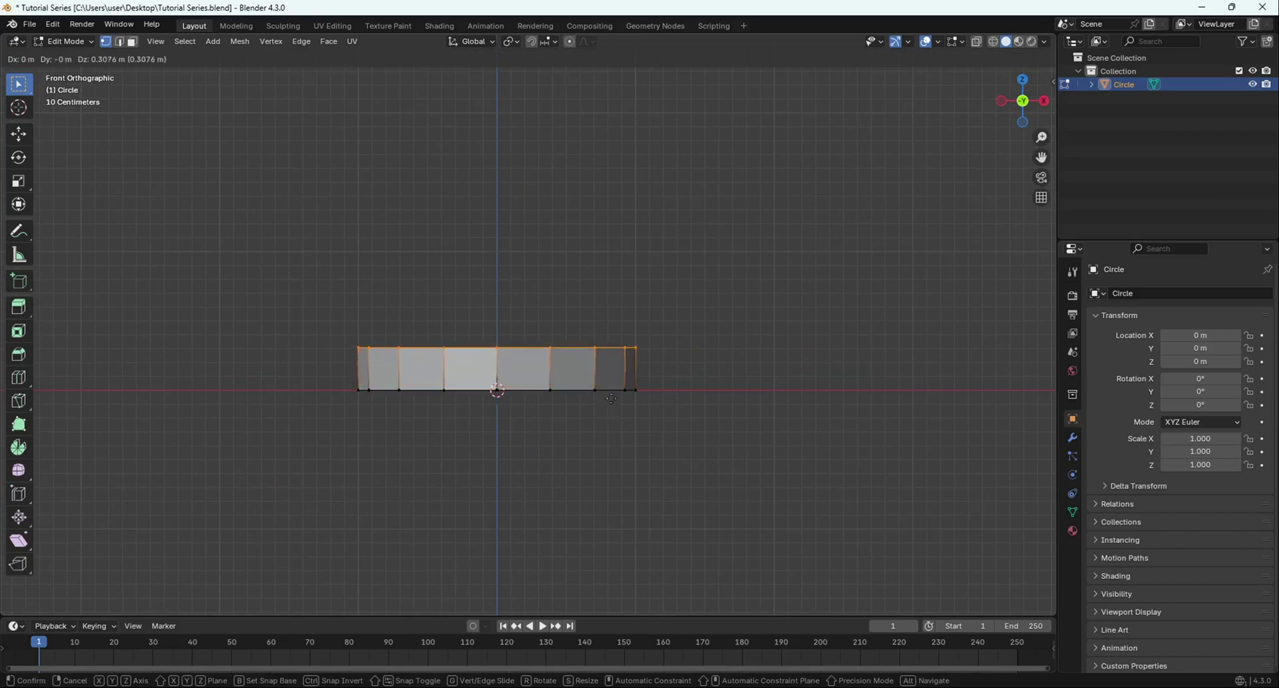
key(z)
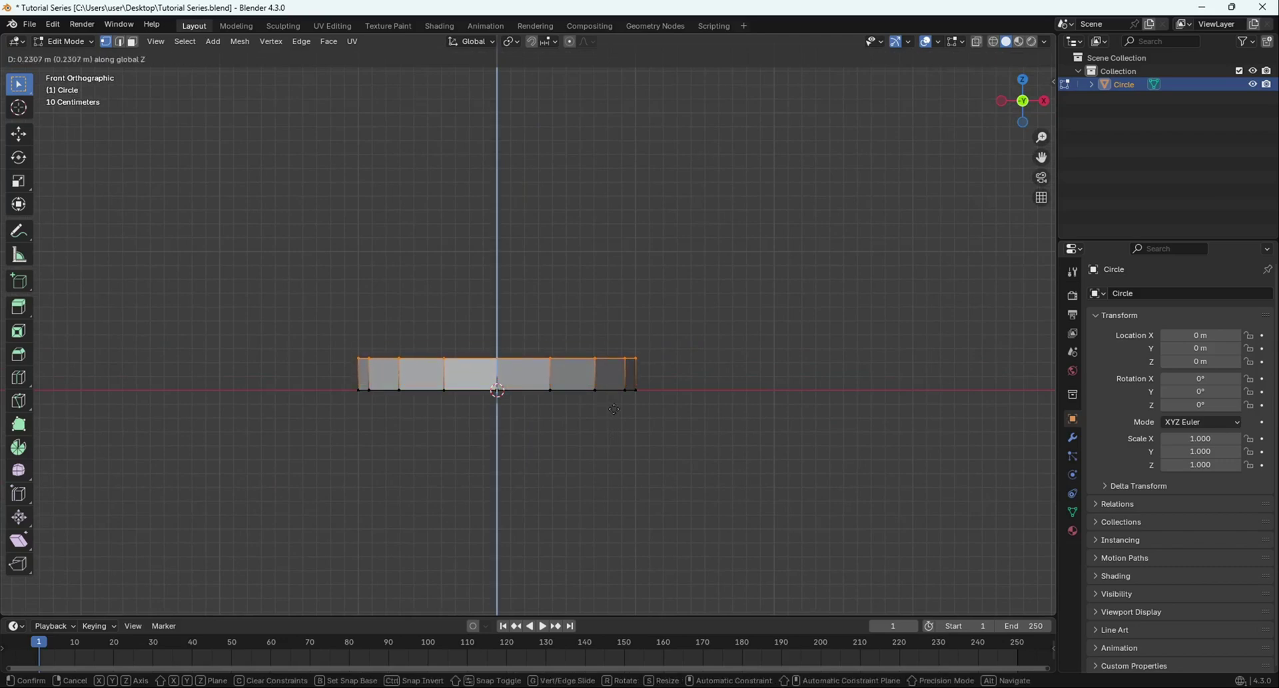
click(613, 405)
middle_drag(652, 404, 652, 402)
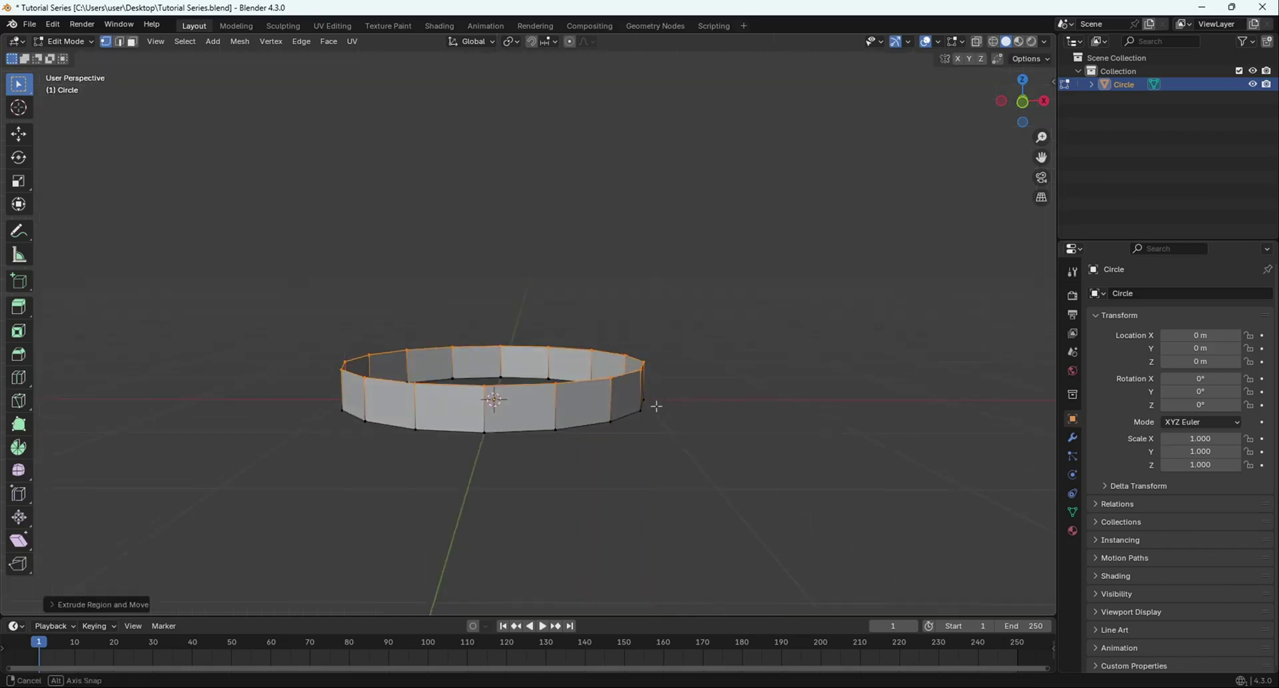
Scale up the band's top ring to widen it
key(s)
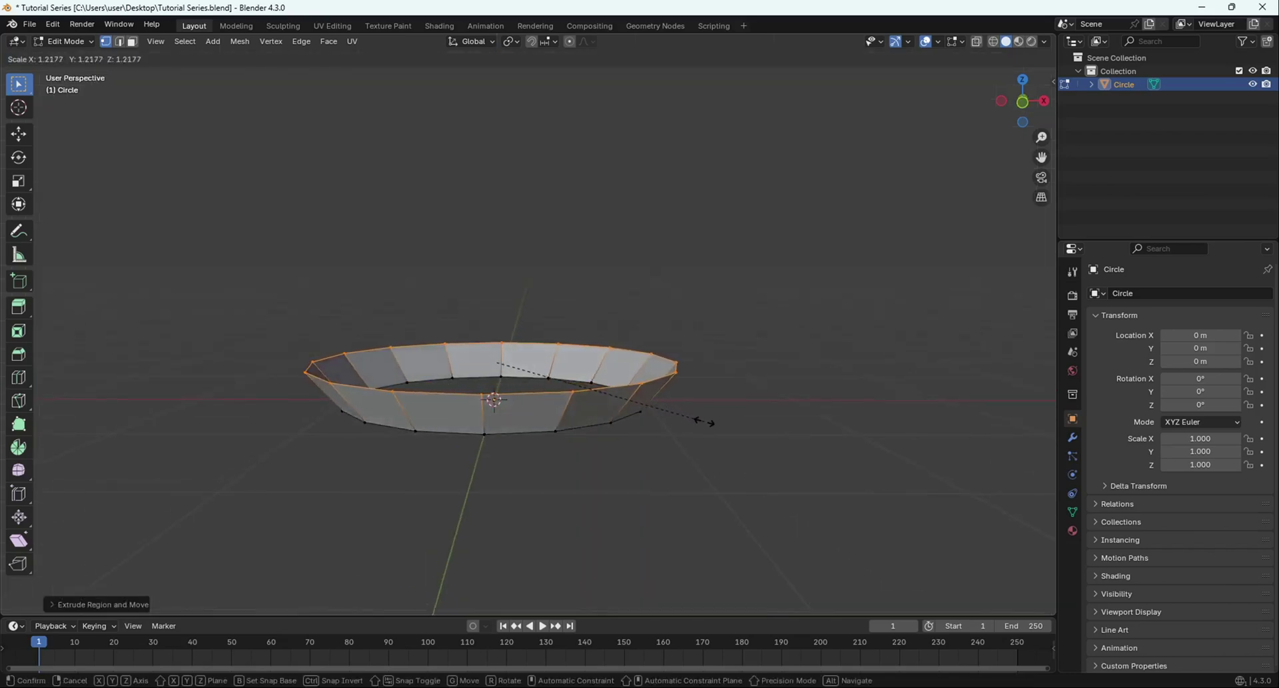
click(703, 419)
mouse_move(706, 413)
middle_down()
mouse_move(529, 402)
mouse_move(714, 402)
middle_up()
key(KP_1)
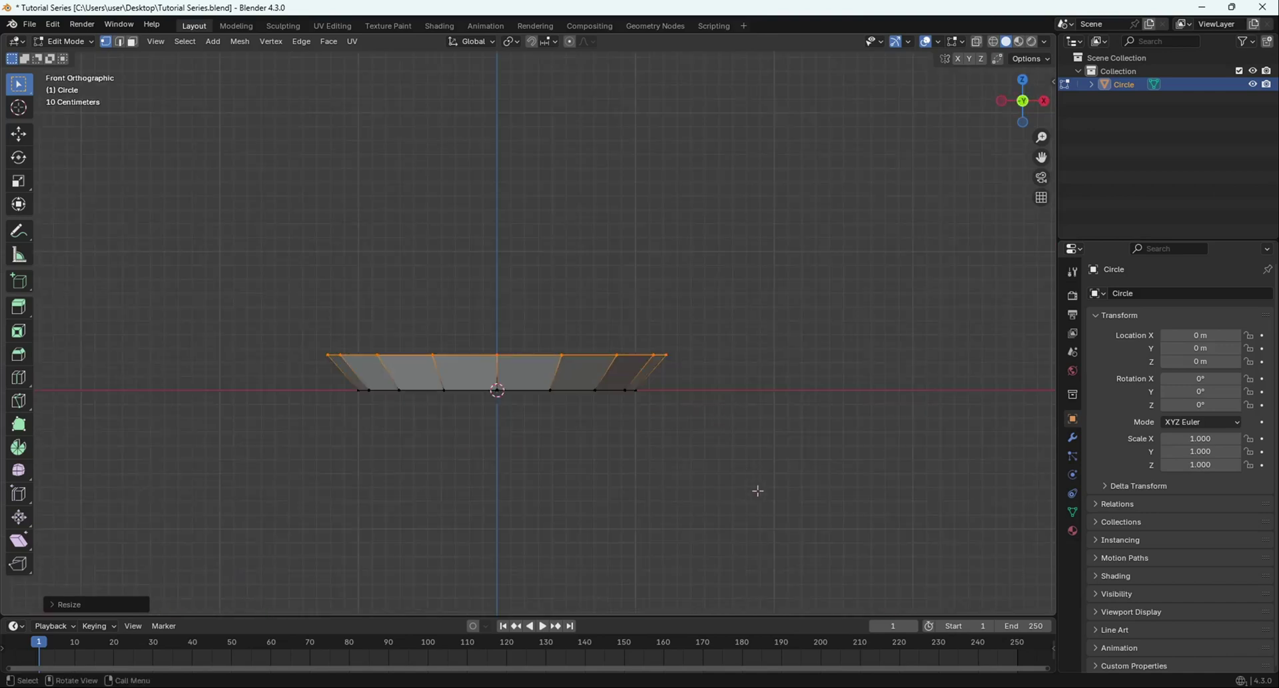
Extrude the top rim upward into a second section and rescale it
key(e)
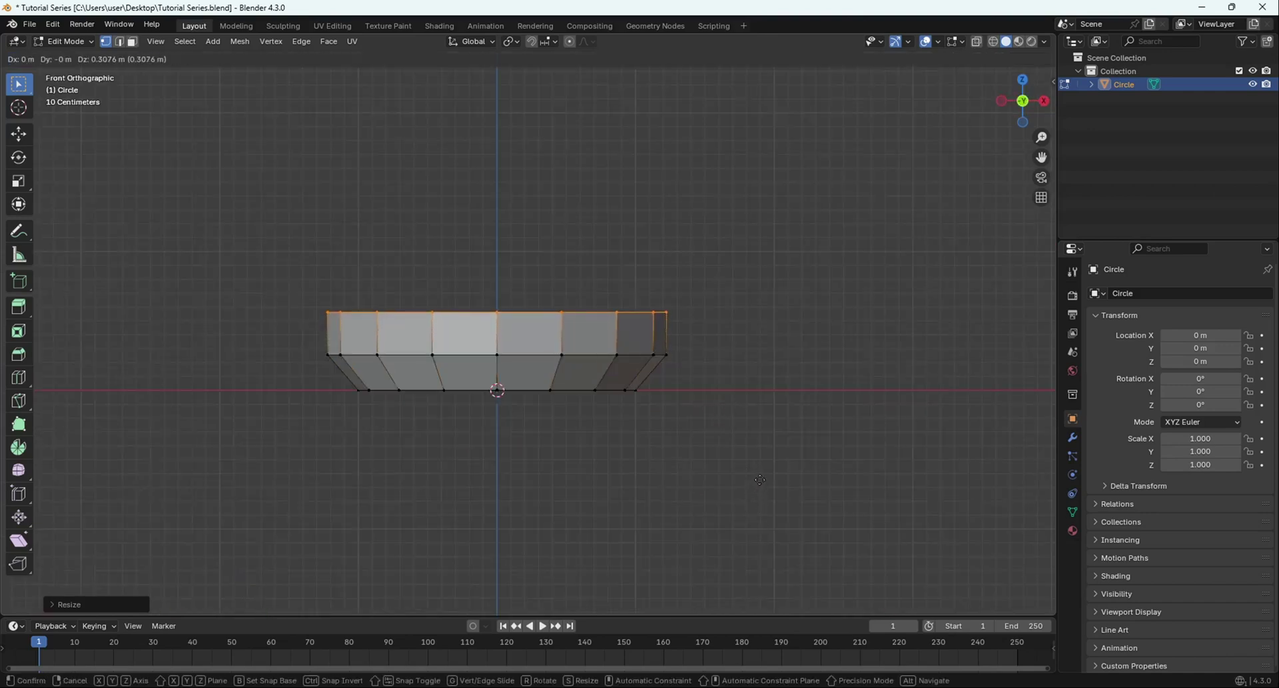
click(760, 478)
key(s)
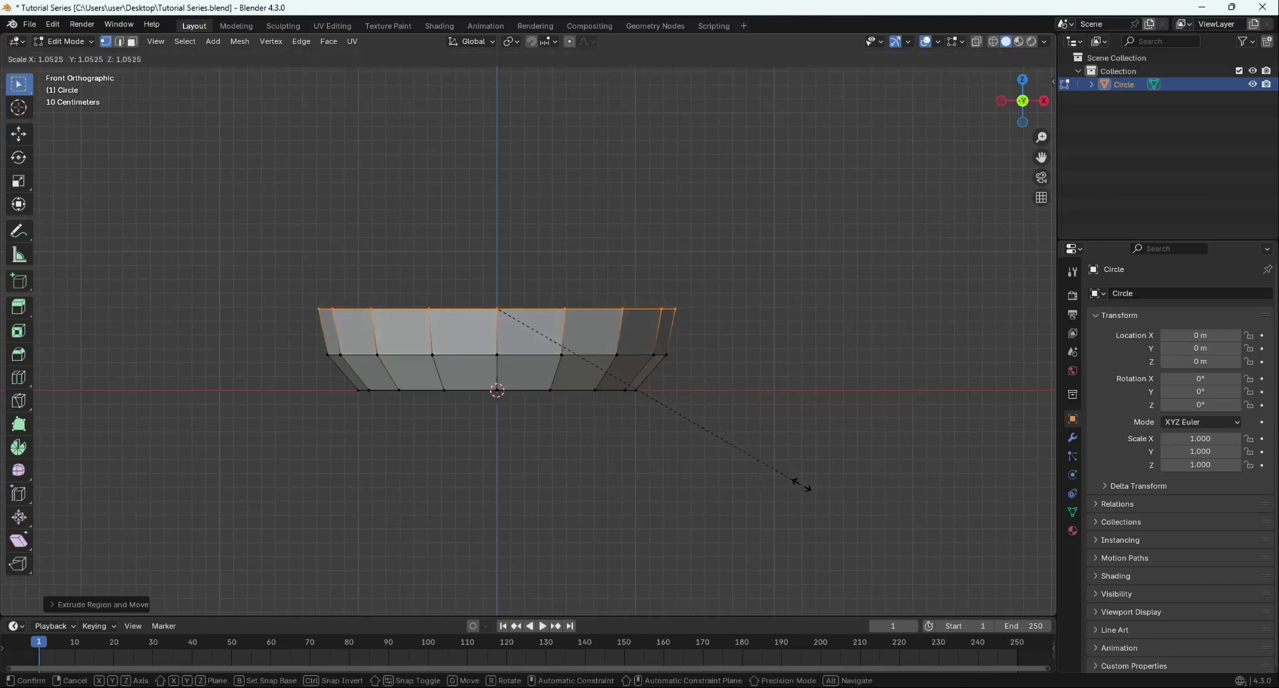
click(785, 534)
middle_drag(785, 534, 797, 460)
scroll(713, 462, down, 4)
key(KP_1)
scroll(797, 460, up, 5)
shift+middle_drag(560, 423, 532, 459)
Extrude the top ring upward again and narrow it
key(e)
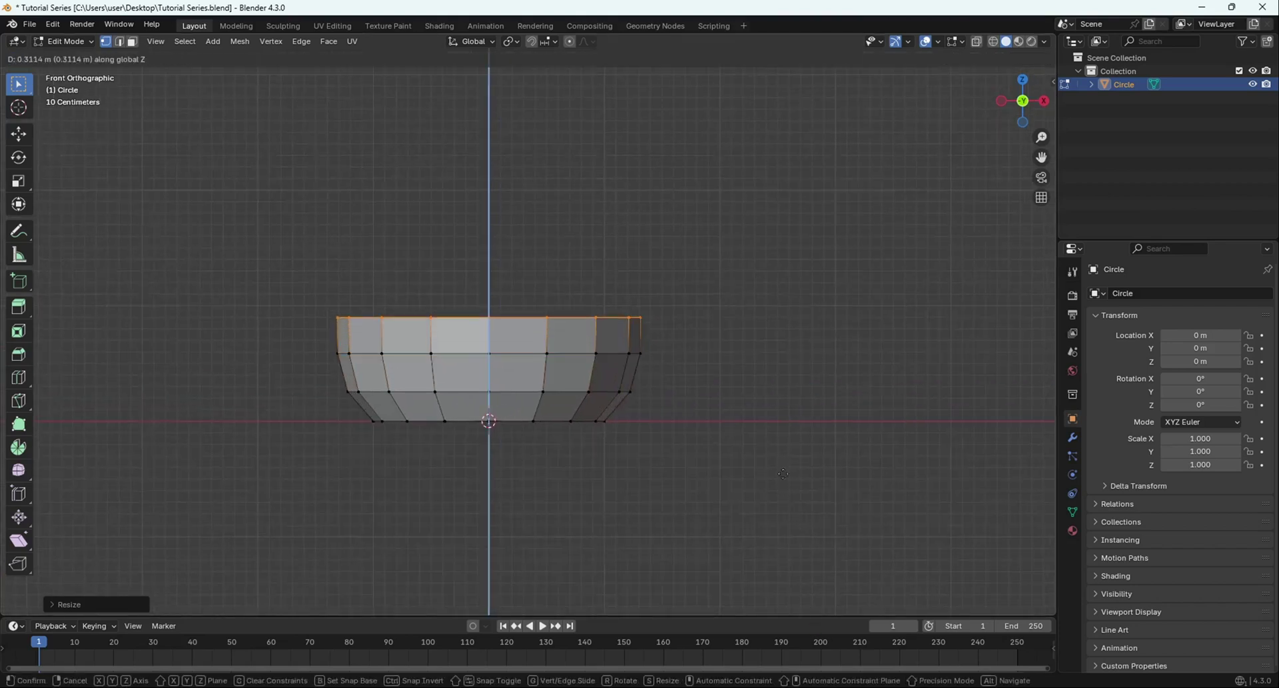
click(740, 393)
scroll(740, 393, down, 2)
shift+middle_drag(740, 393, 746, 451)
key(s)
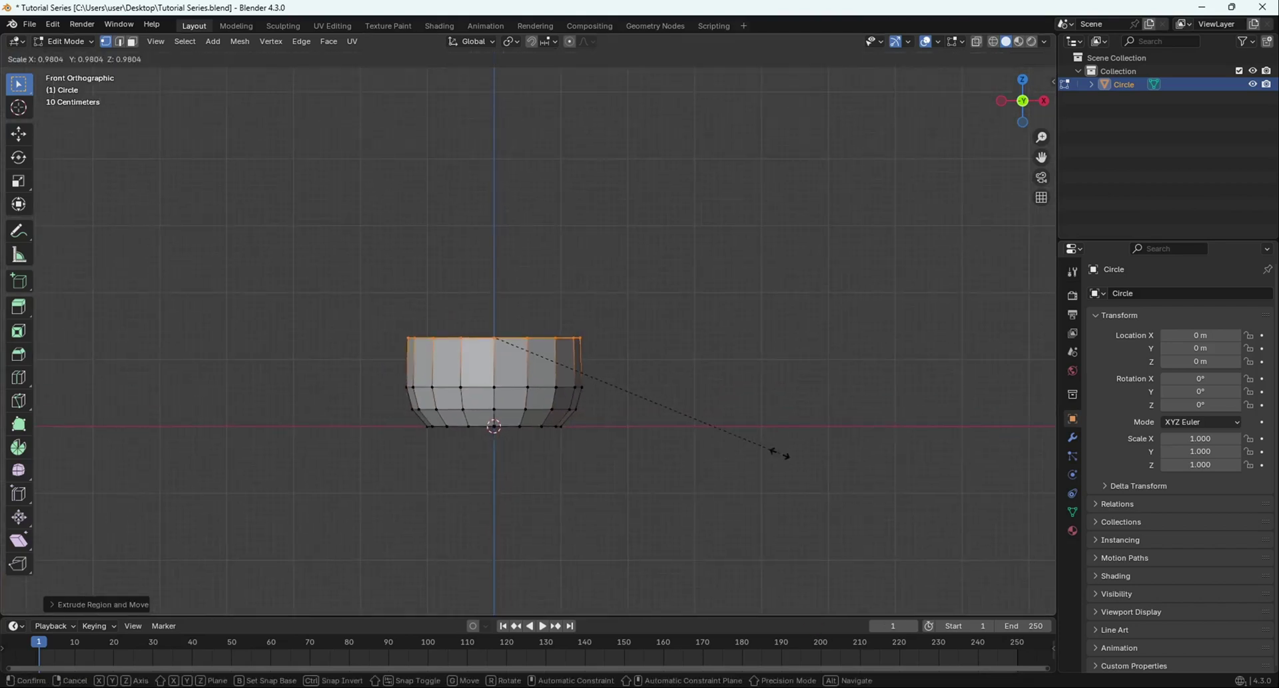
click(734, 443)
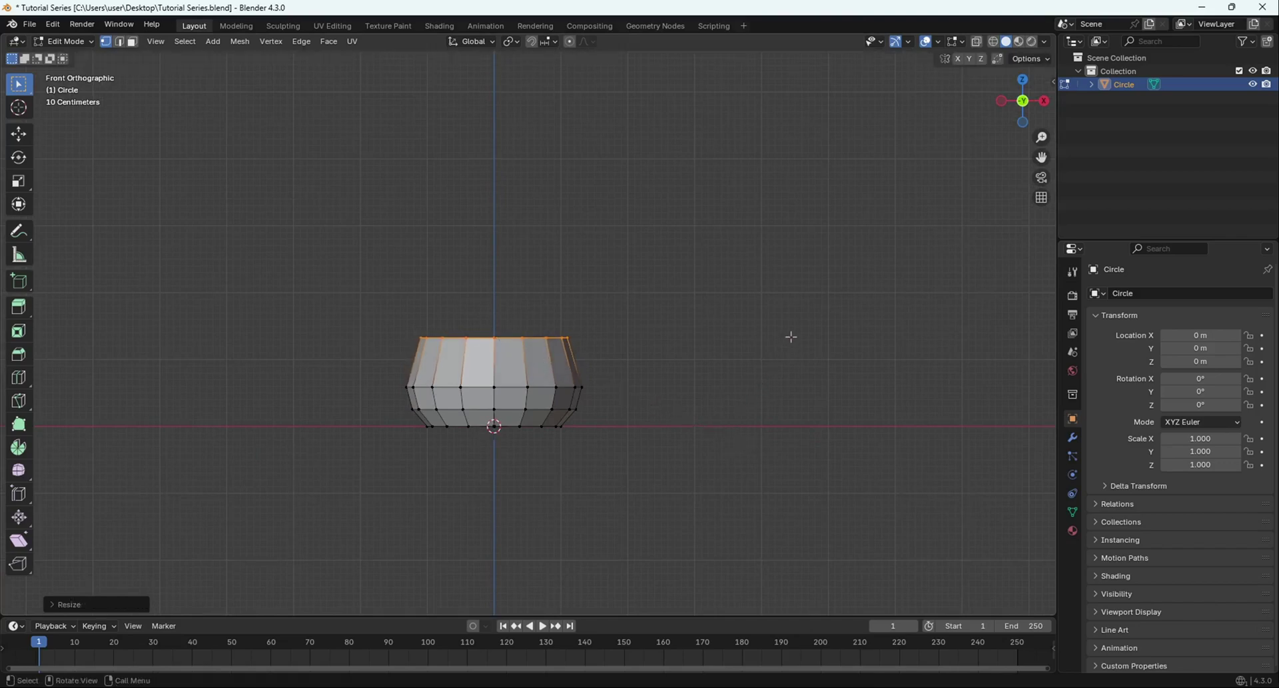
Tilt the top ring and shift it right so the stem leans
key(r)
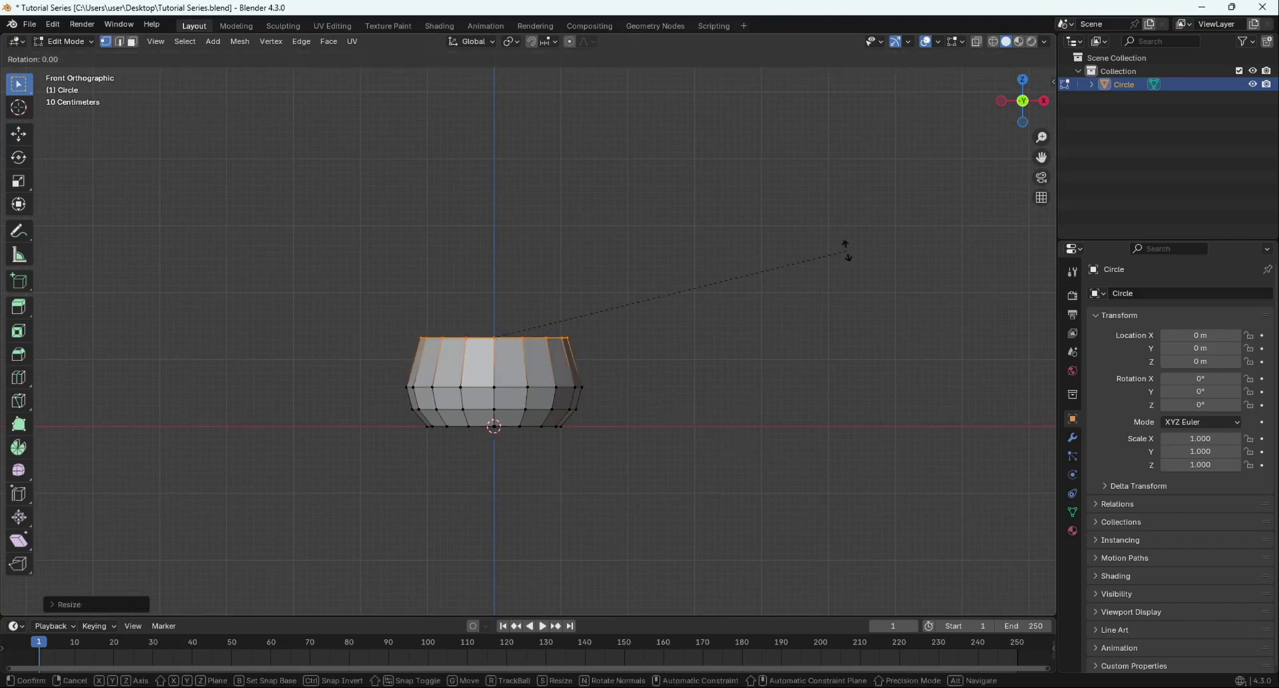
click(852, 331)
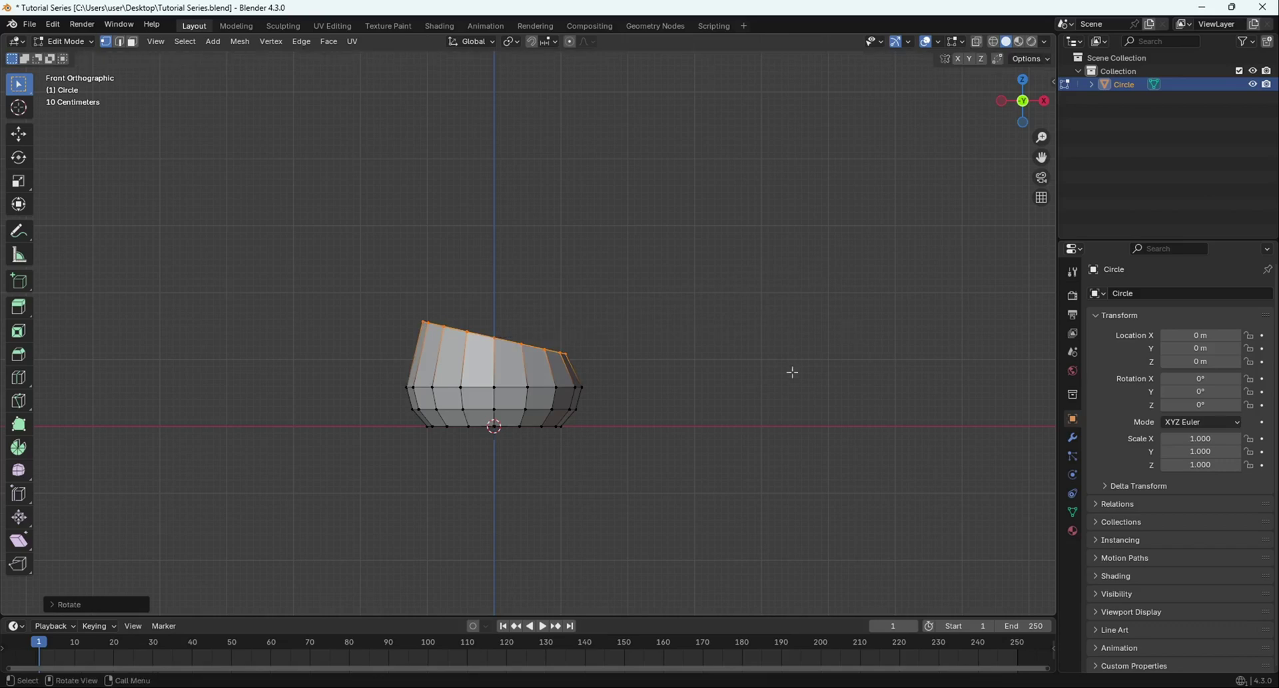
key(g)
click(824, 368)
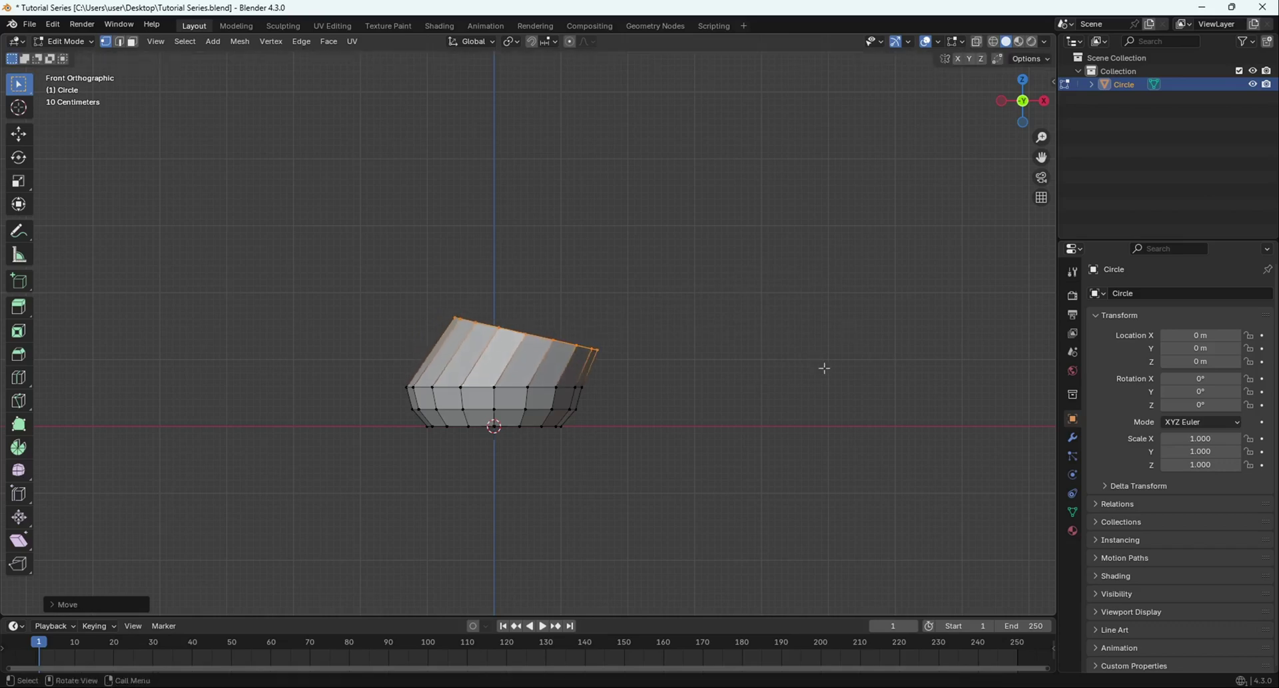
key(r)
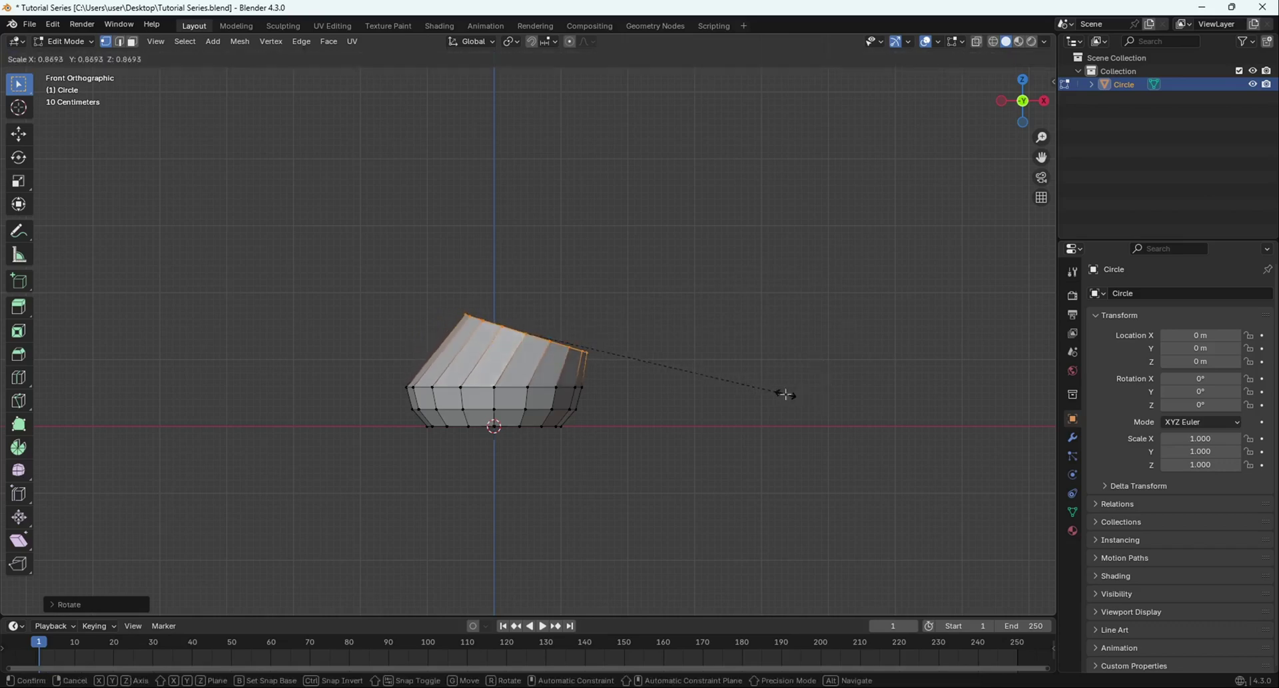
click(773, 381)
Extrude one more section from the top loop and shrink it
middle_drag(773, 382, 530, 430)
key(KP_1)
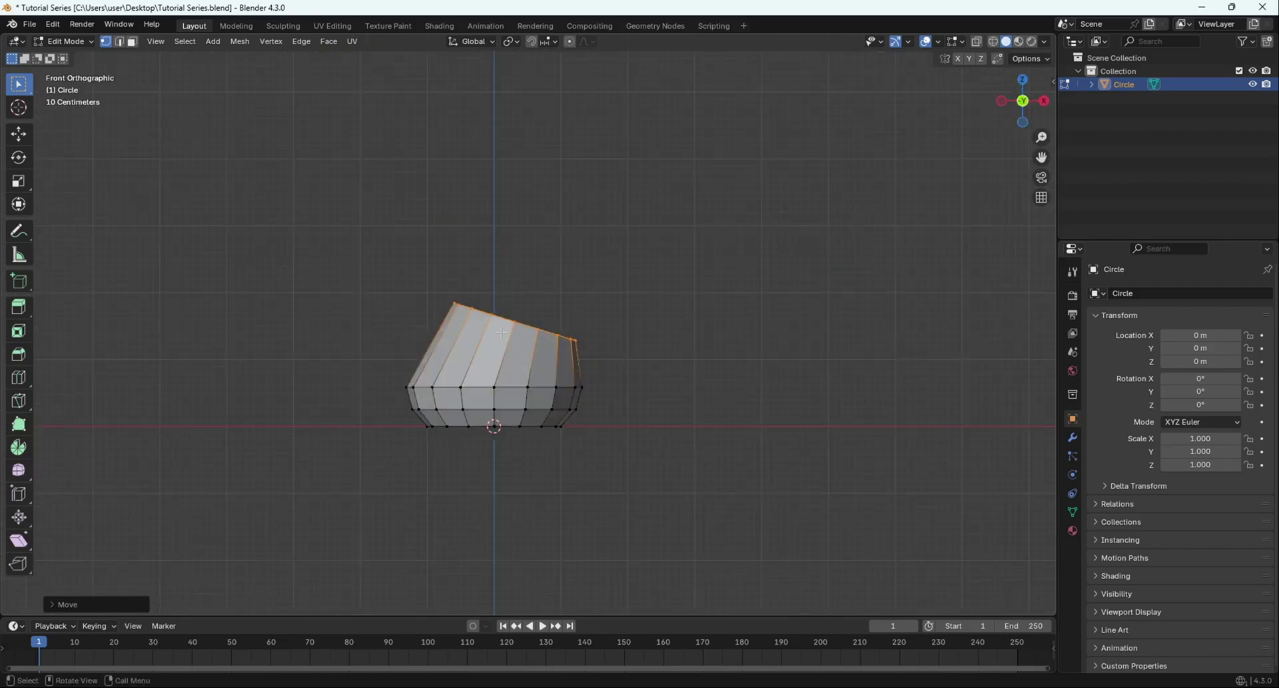
scroll(501, 333, up, 2)
shift+middle_drag(501, 333, 497, 425)
scroll(430, 462, up, 1)
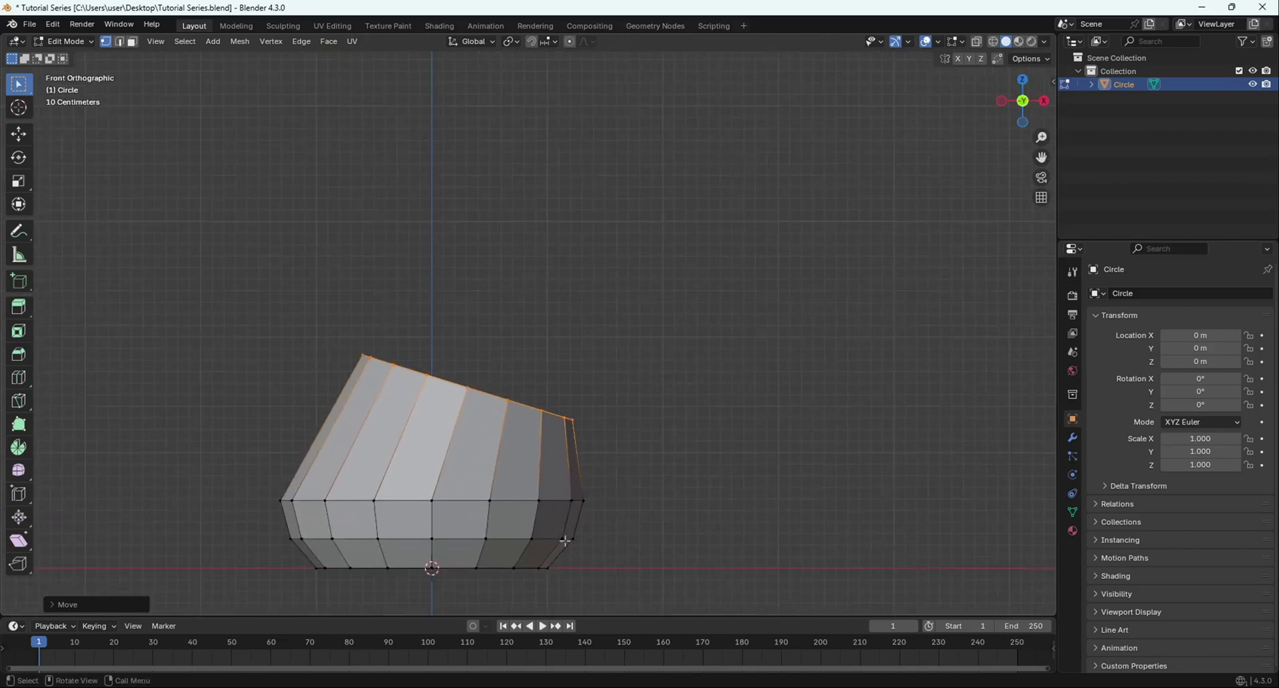
key(e)
click(609, 466)
key(s)
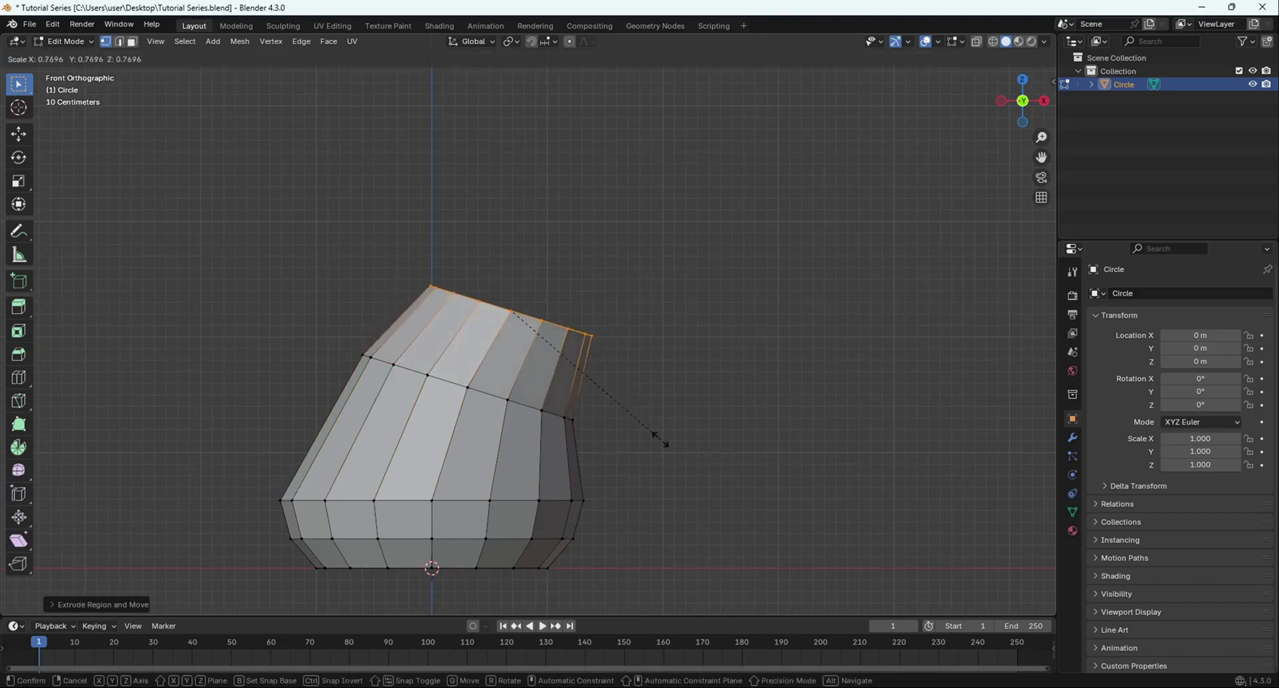
click(651, 438)
Level, shrink, shift left and tilt the top loop to narrow the stem's opening
key(r)
click(713, 382)
key(s)
click(662, 374)
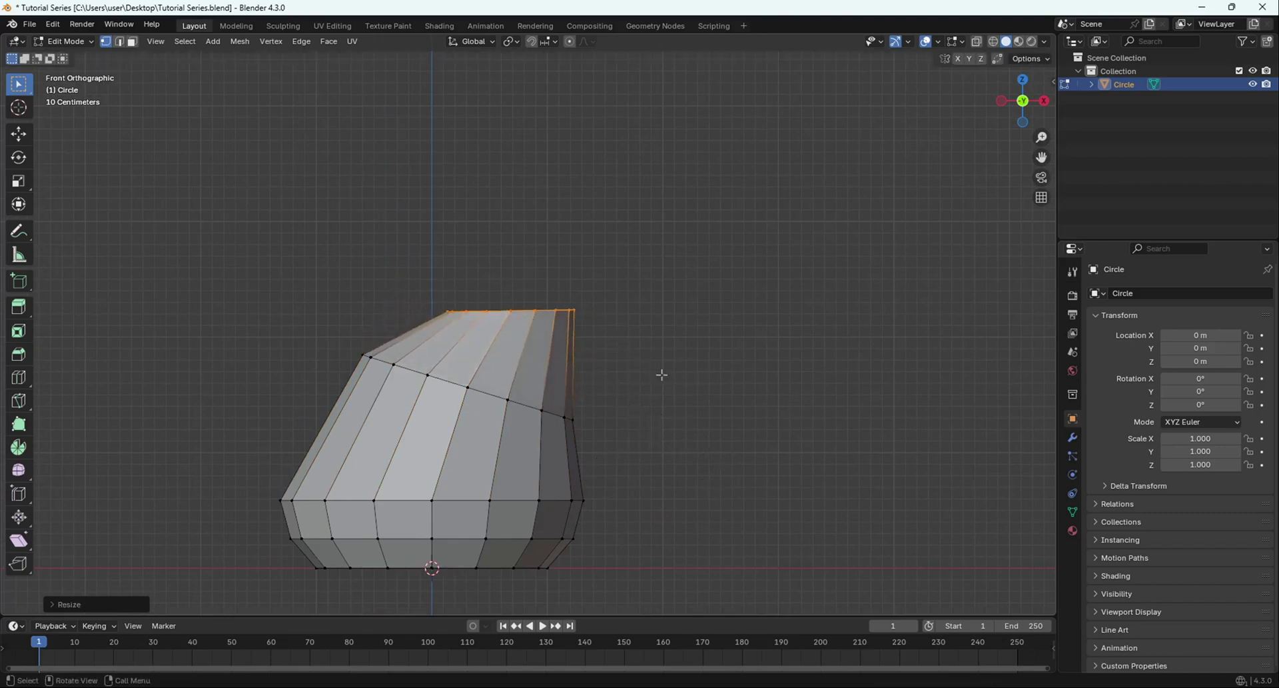
key(g)
click(635, 402)
key(r)
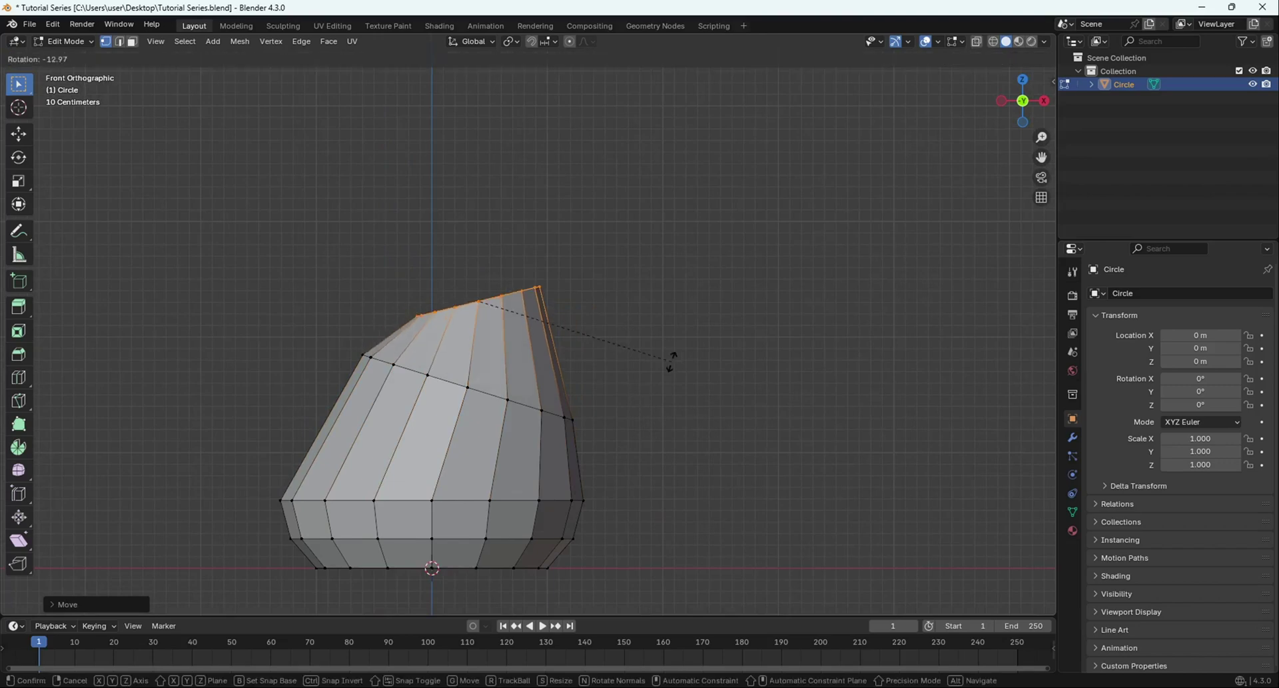
click(672, 361)
key(s)
click(619, 369)
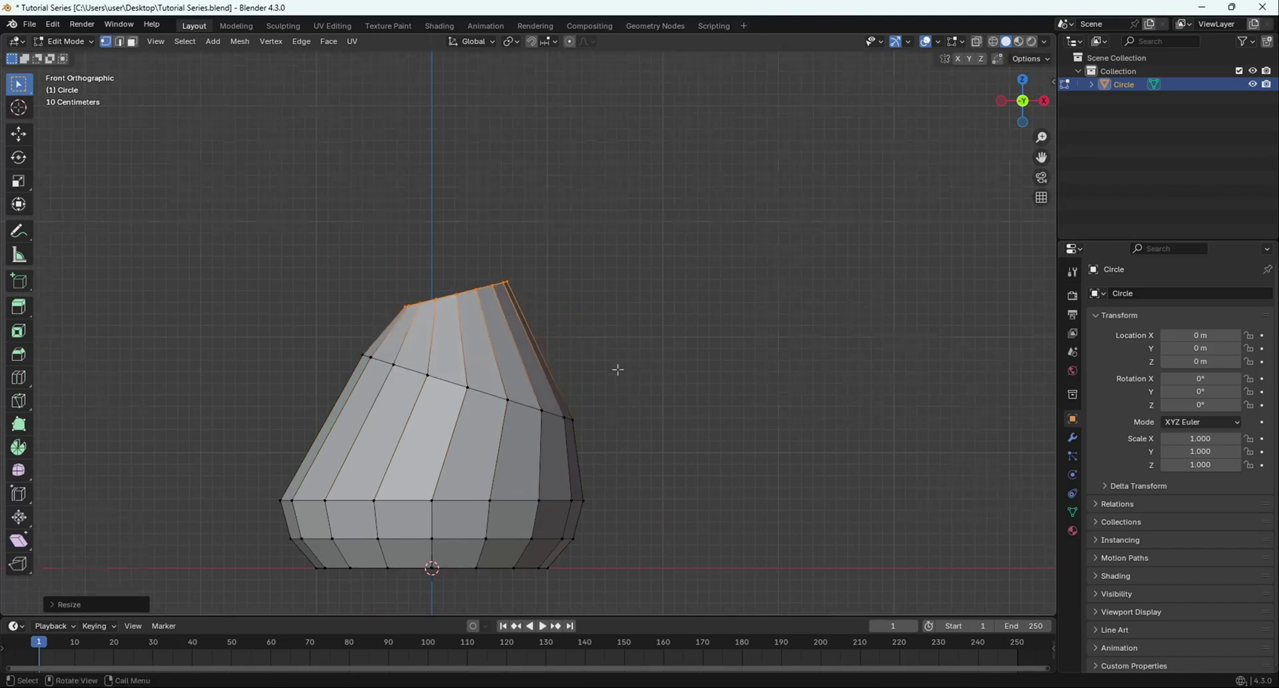
mouse_move(619, 369)
middle_down()
mouse_move(723, 433)
mouse_move(848, 391)
mouse_move(600, 360)
middle_up()
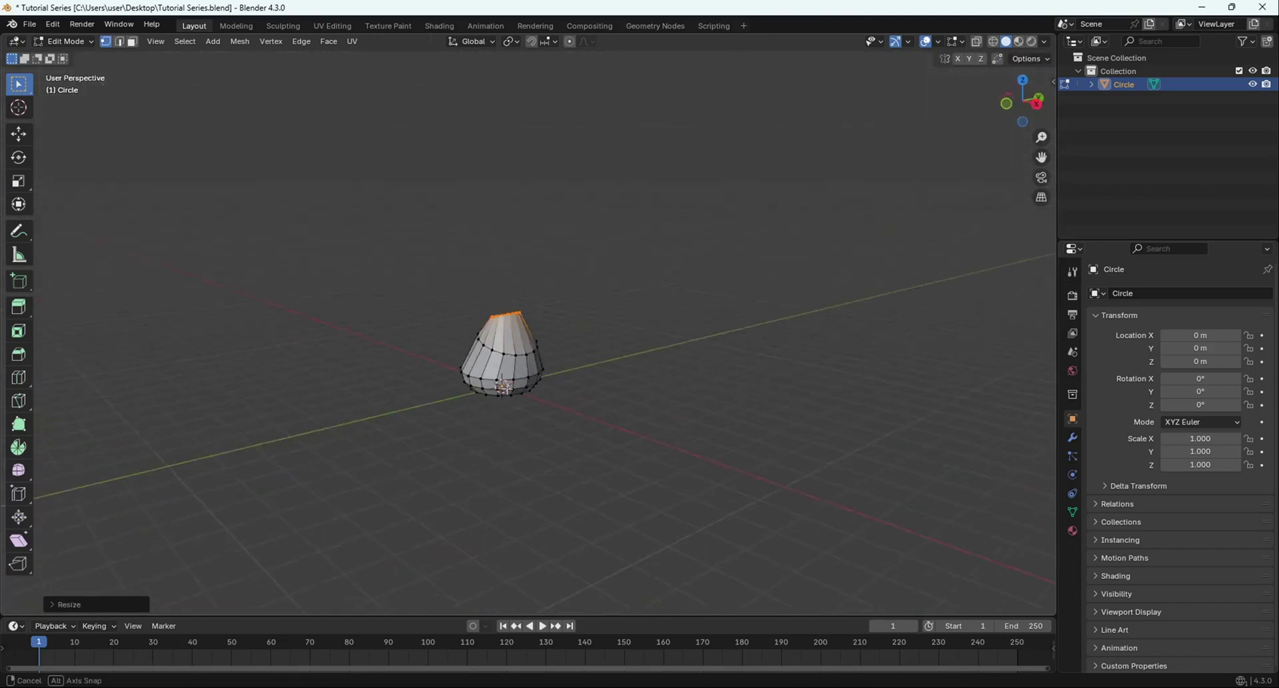
Inspect the stem from several sides, then frame it in front orthographic view
scroll(508, 389, up, 3)
middle_drag(793, 374, 607, 383)
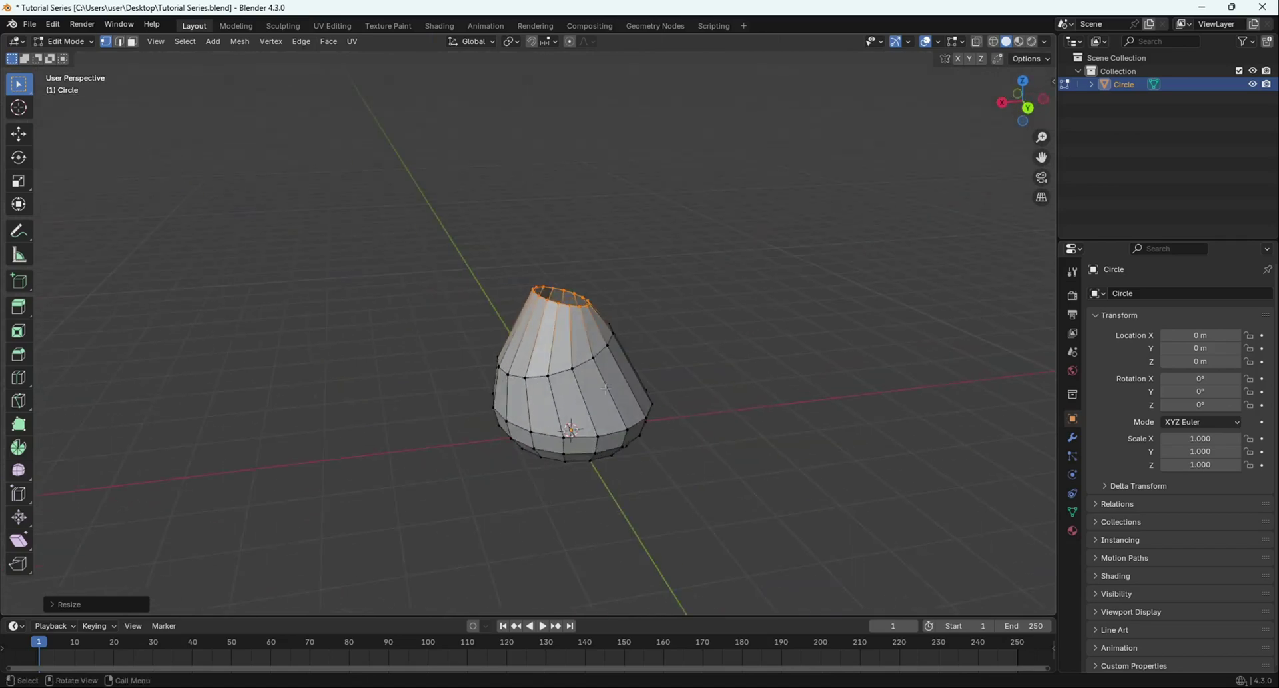
middle_drag(377, 544, 501, 510)
scroll(494, 427, down, 4)
middle_drag(490, 406, 528, 446)
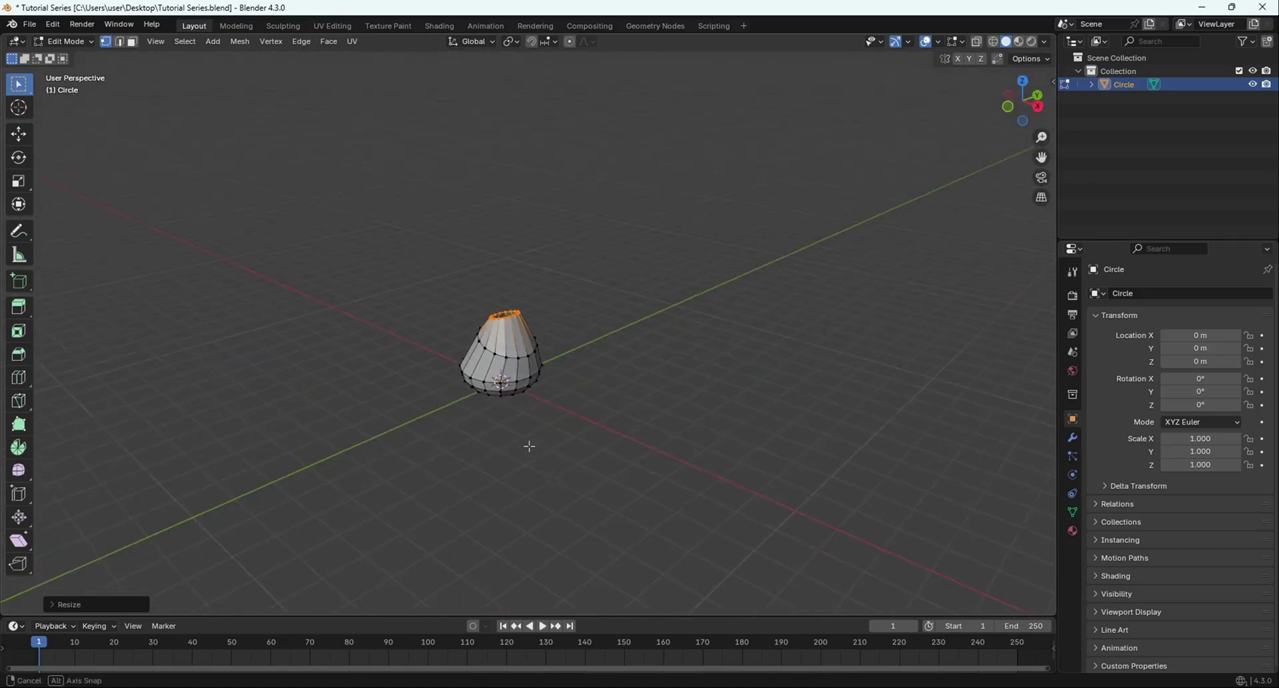
scroll(507, 373, up, 3)
middle_drag(470, 310, 556, 320)
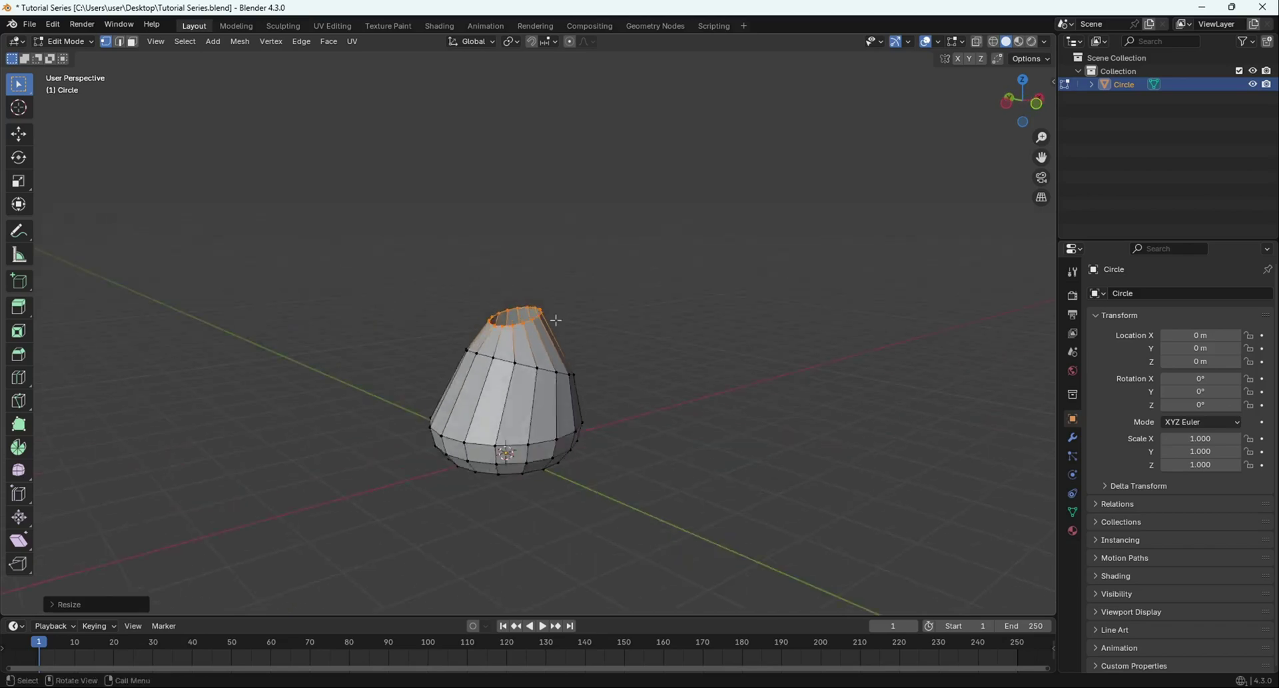
key(KP_1)
scroll(386, 294, up, 4)
scroll(553, 411, up, 1)
shift+middle_drag(420, 331, 560, 387)
scroll(580, 404, down, 2)
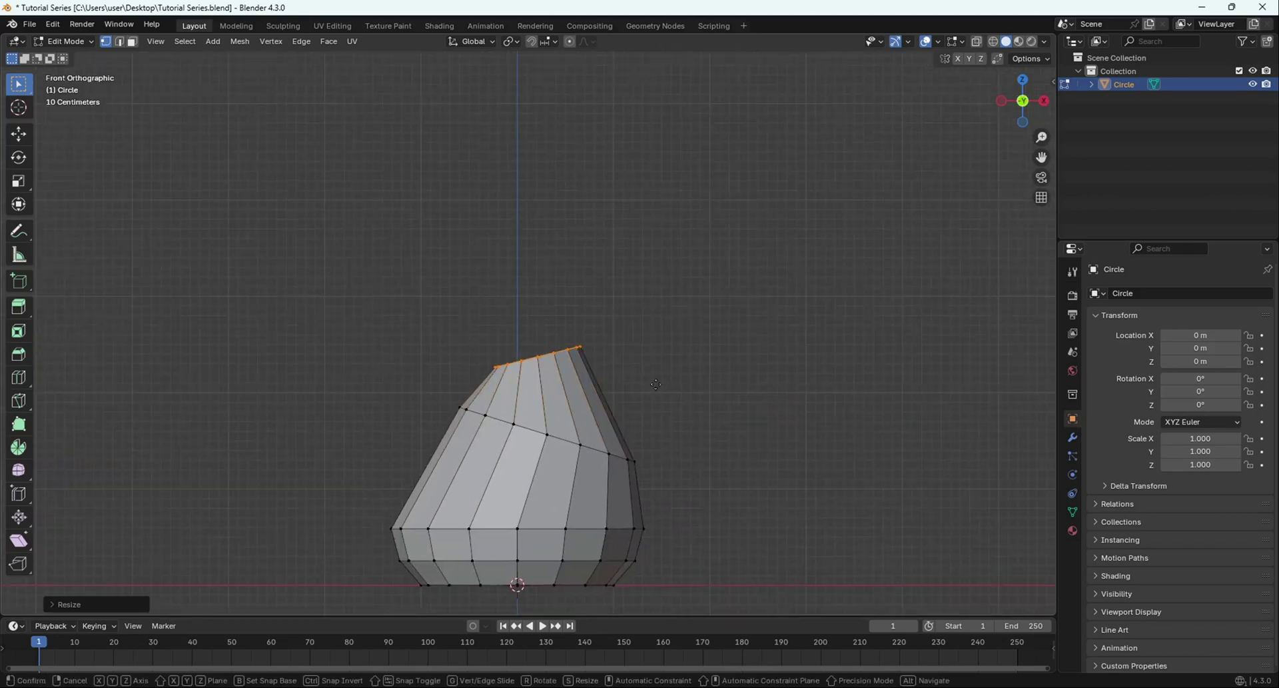
Extrude the open top rim in place as a new loop and inspect it
key(g)
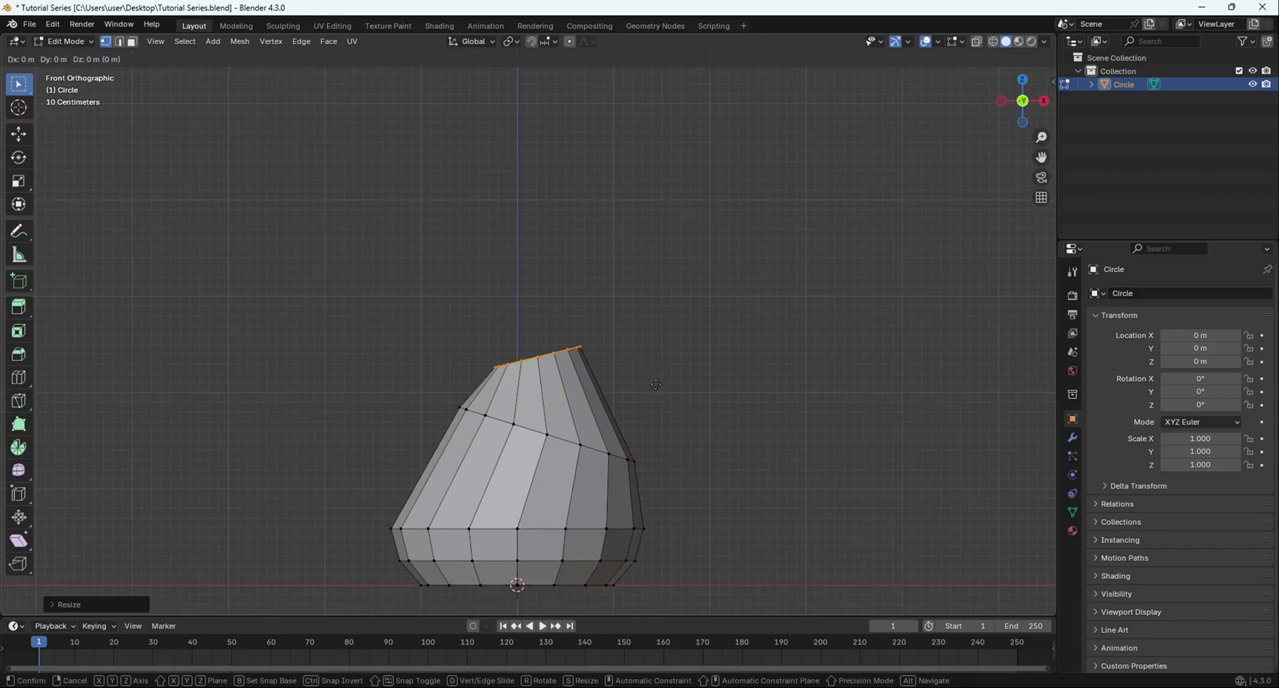
click(656, 385)
middle_drag(654, 382, 523, 370)
scroll(666, 361, up, 6)
middle_drag(563, 395, 528, 341)
scroll(603, 517, up, 3)
shift+middle_drag(603, 517, 297, 458)
scroll(460, 417, down, 6)
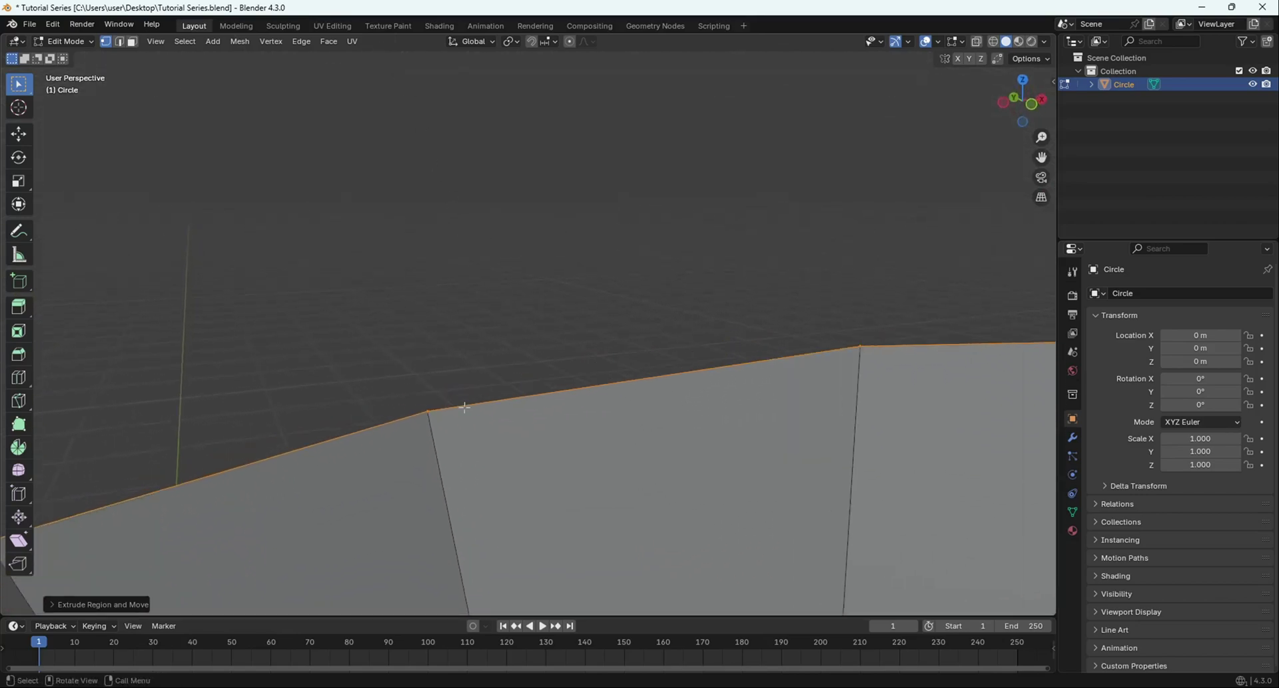
scroll(462, 414, up, 4)
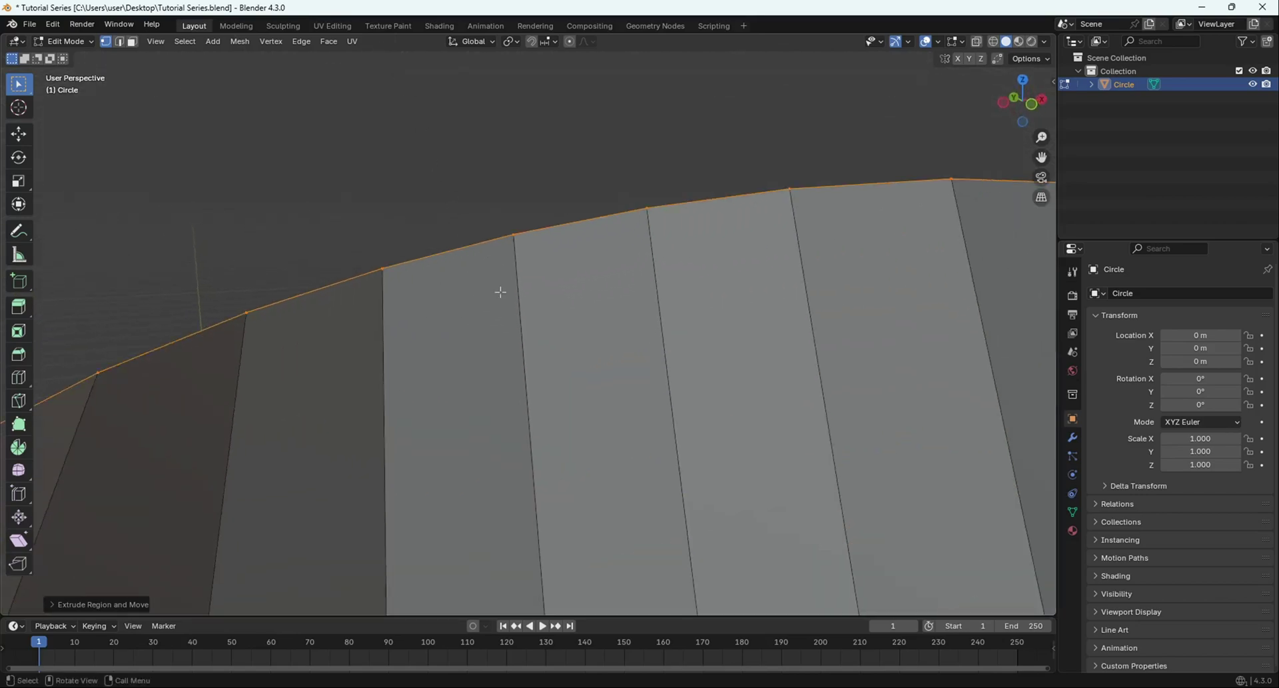
middle_drag(503, 234, 487, 439)
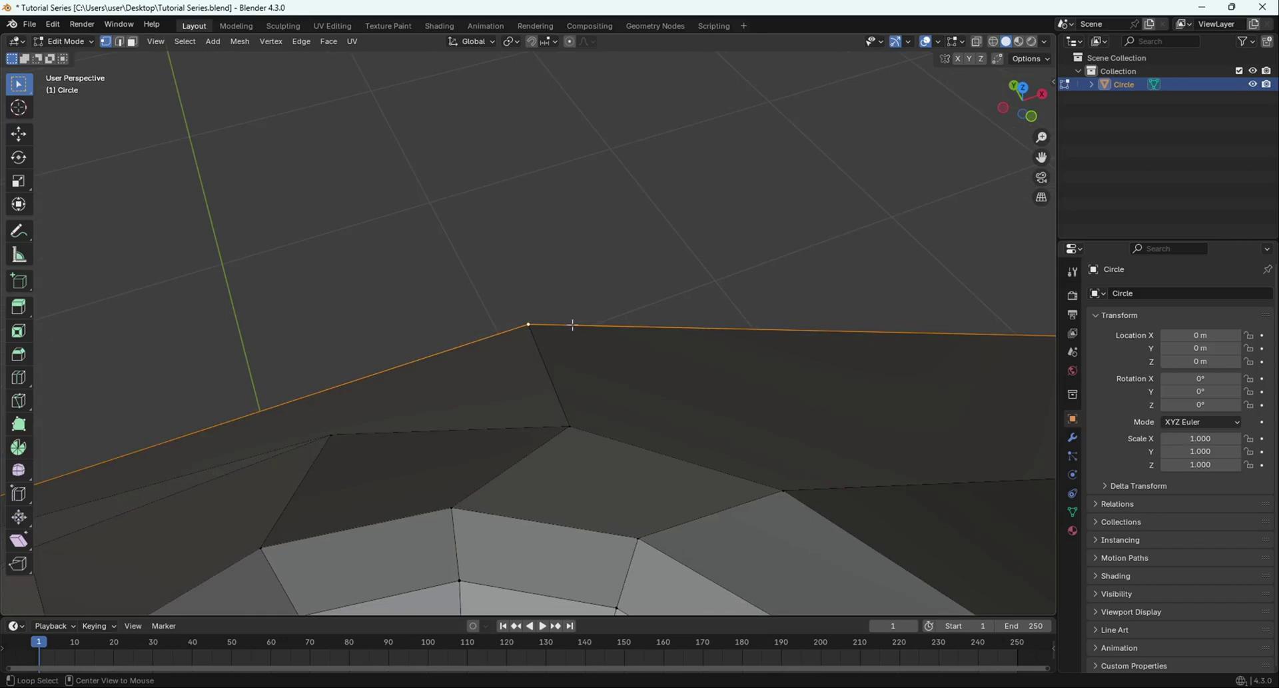
scroll(545, 433, down, 8)
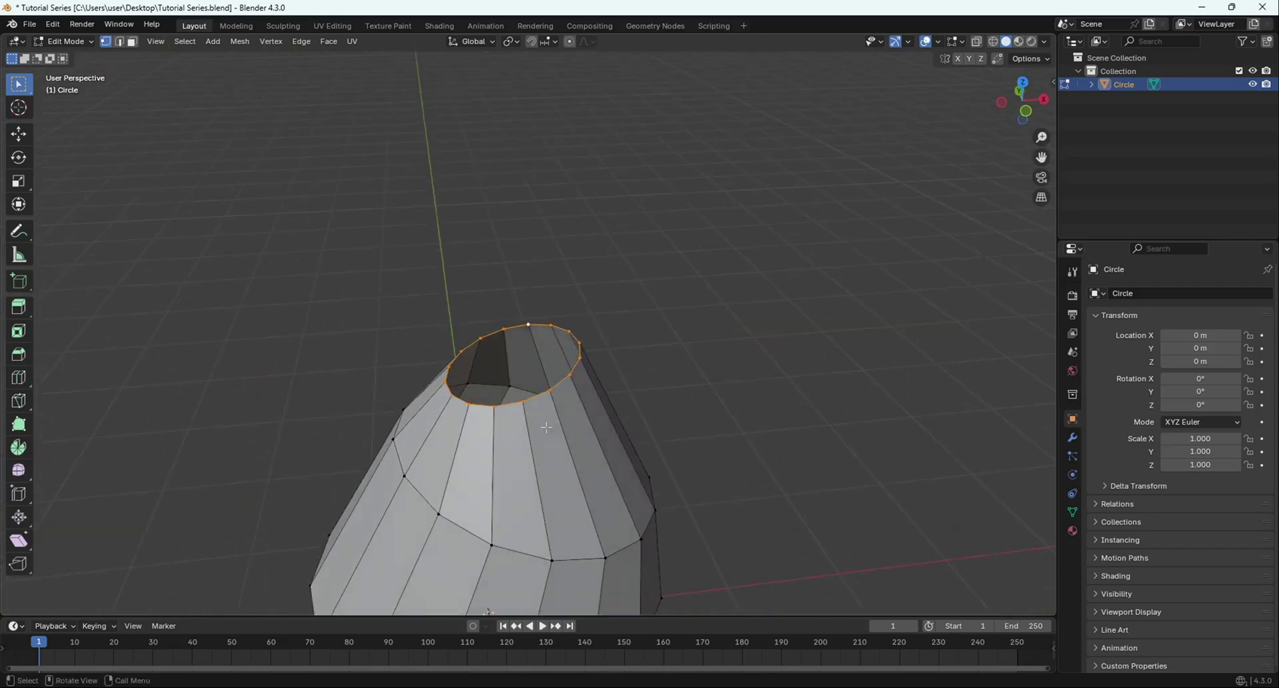
Extrude the rim loop and scale it outward into a broad flat ring
middle_drag(546, 427, 589, 420)
key(e)
key(s)
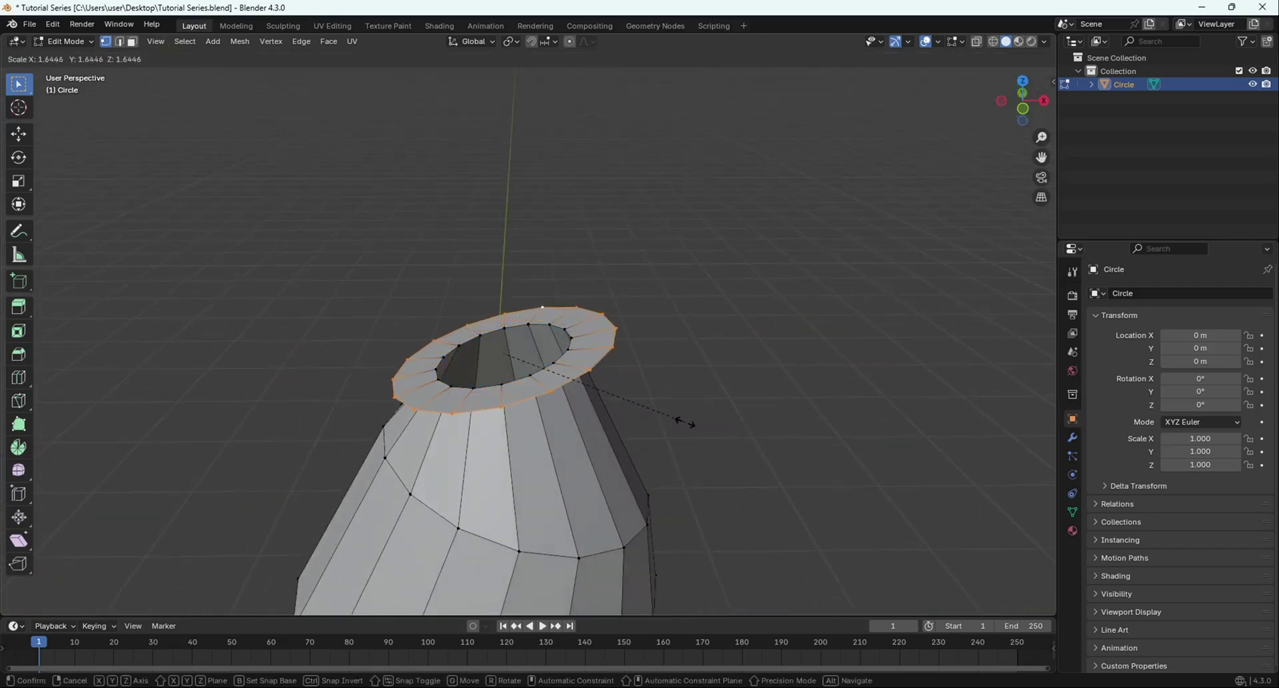
click(713, 430)
middle_drag(719, 434, 826, 486)
scroll(762, 532, down, 4)
key(s)
click(843, 514)
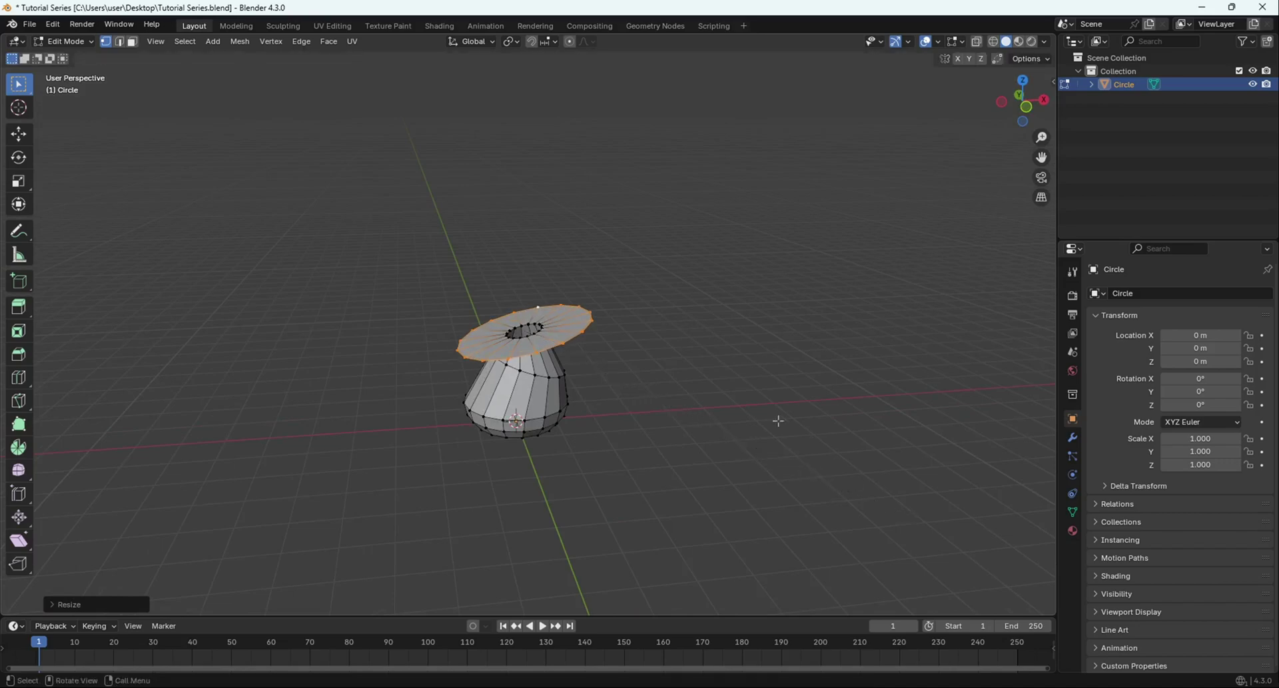
middle_drag(777, 422, 603, 348)
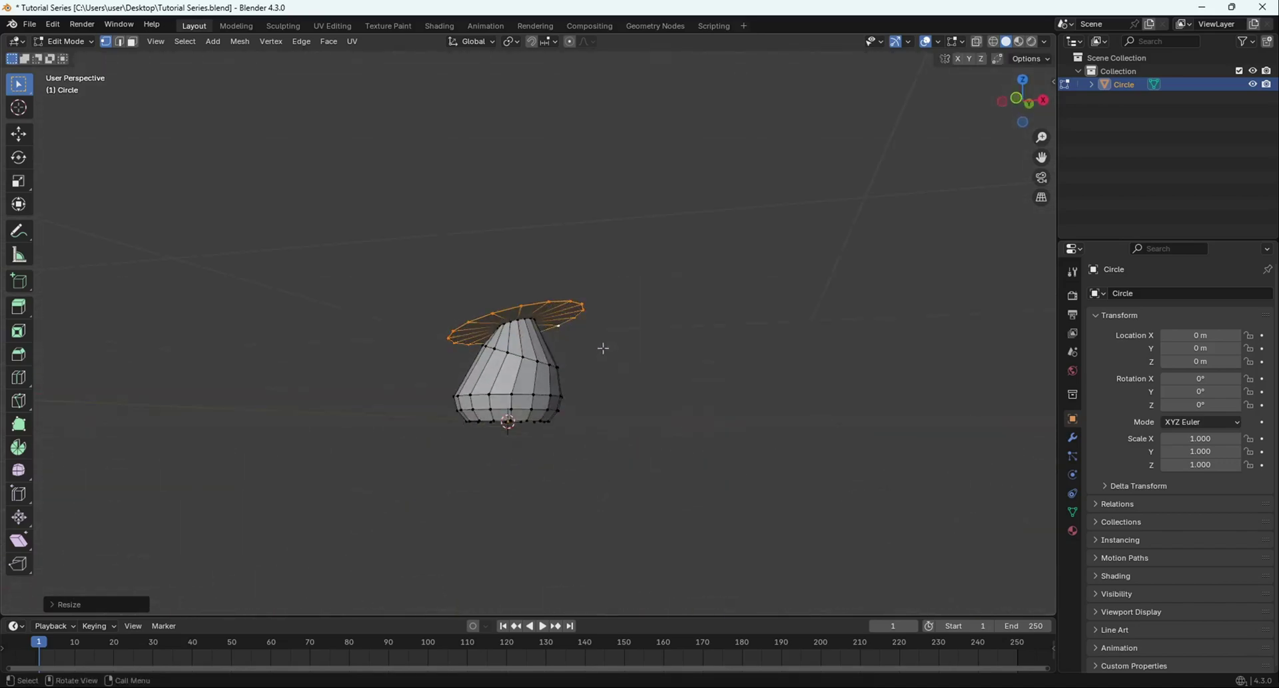
In front view, extrude the flat ring into a thin band for the cap's outer rim
key(KP_3)
key(KP_1)
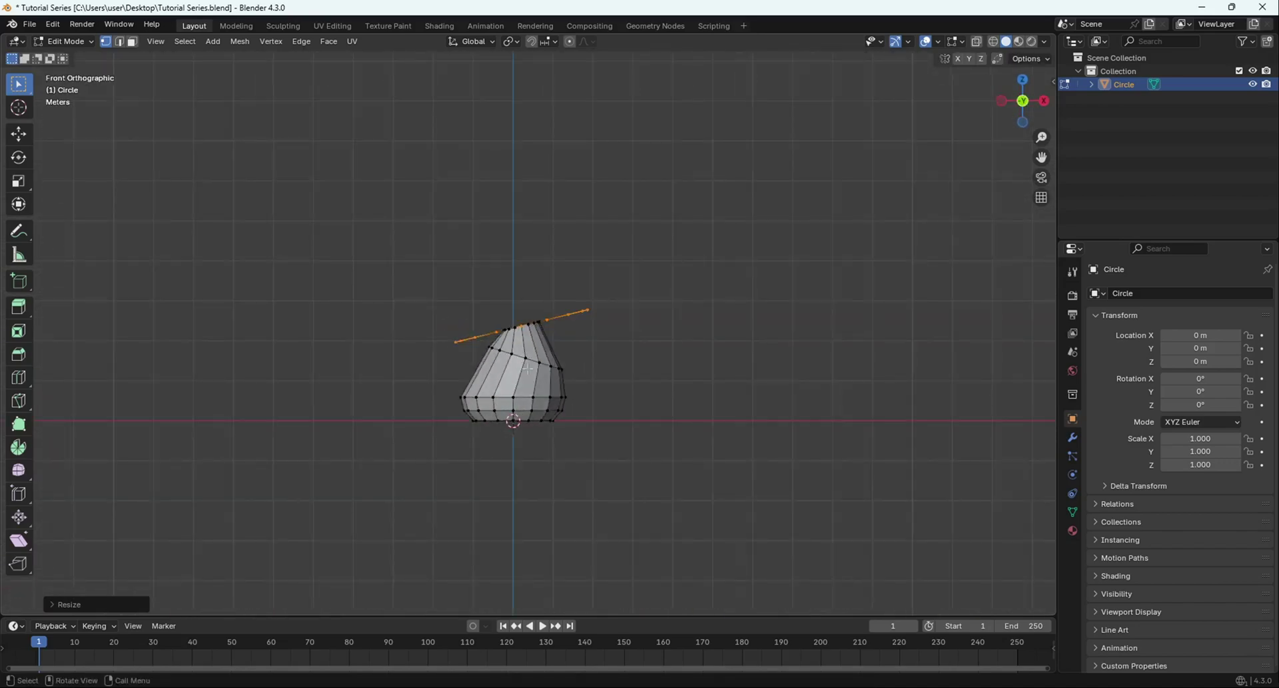
scroll(600, 387, up, 5)
key(e)
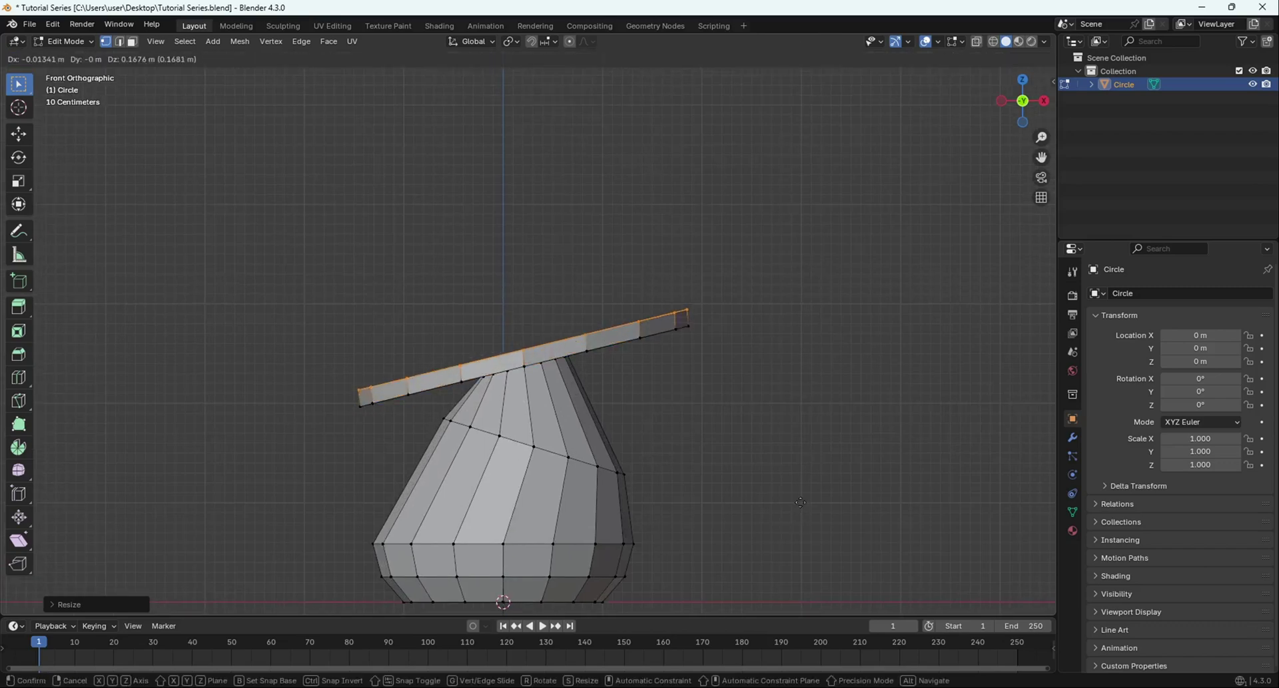
key(z)
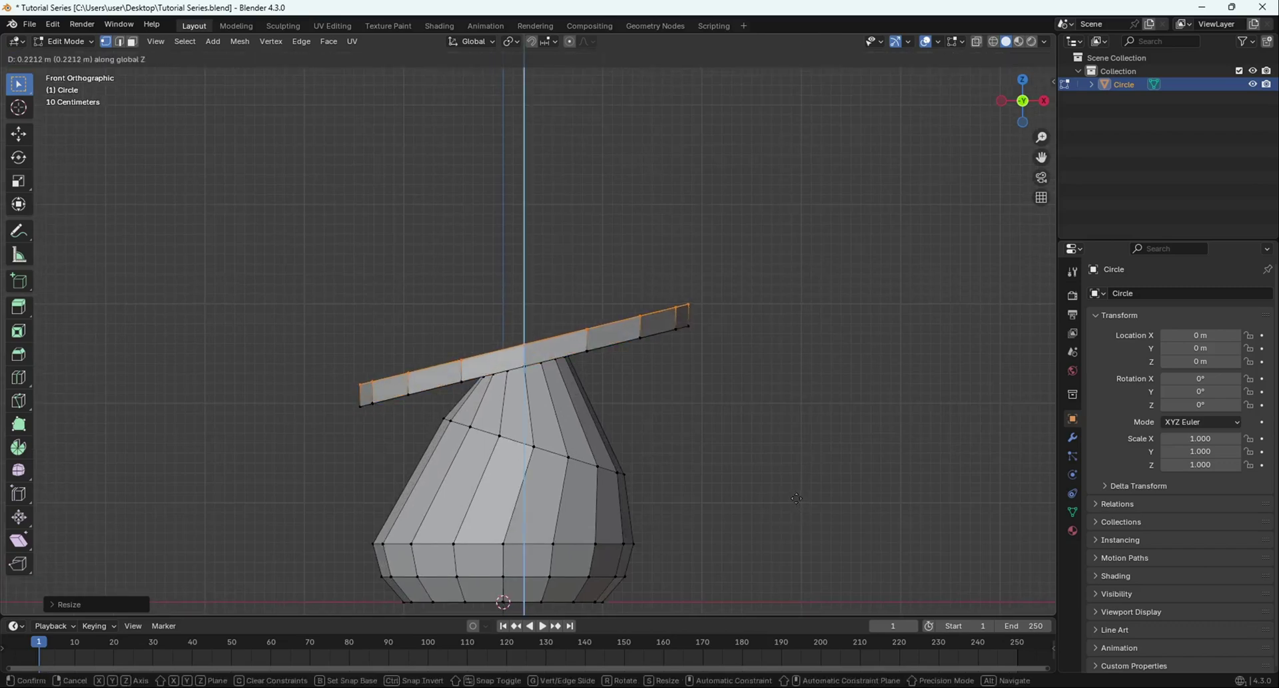
key(z)
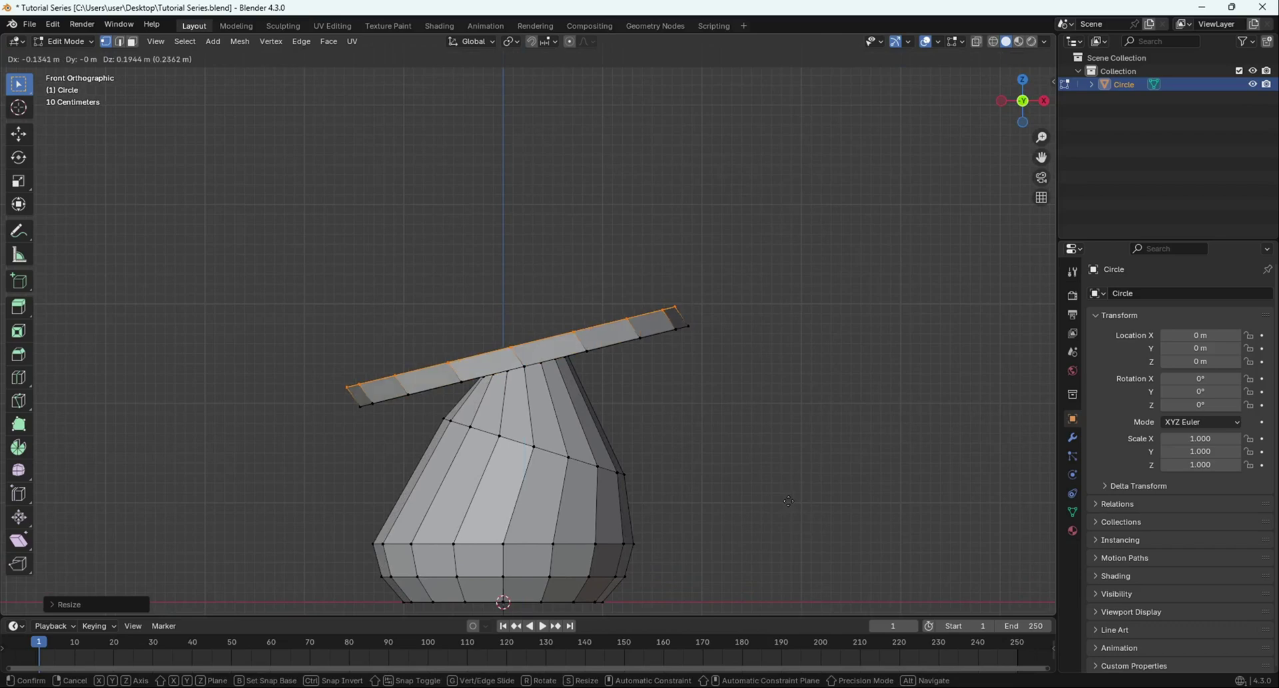
click(789, 497)
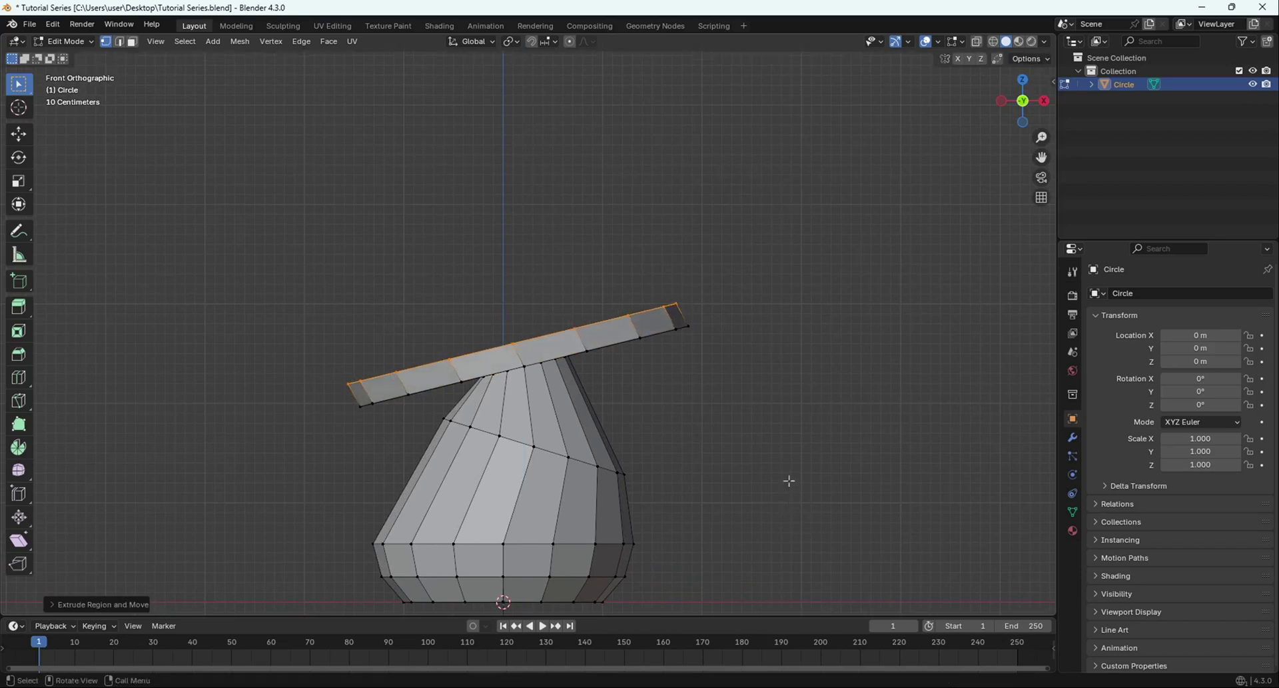
Resize the extruded cap band and inspect the mushroom in perspective
key(s)
click(836, 483)
middle_drag(800, 459, 516, 357)
scroll(551, 430, down, 6)
scroll(574, 361, up, 4)
scroll(693, 383, down, 3)
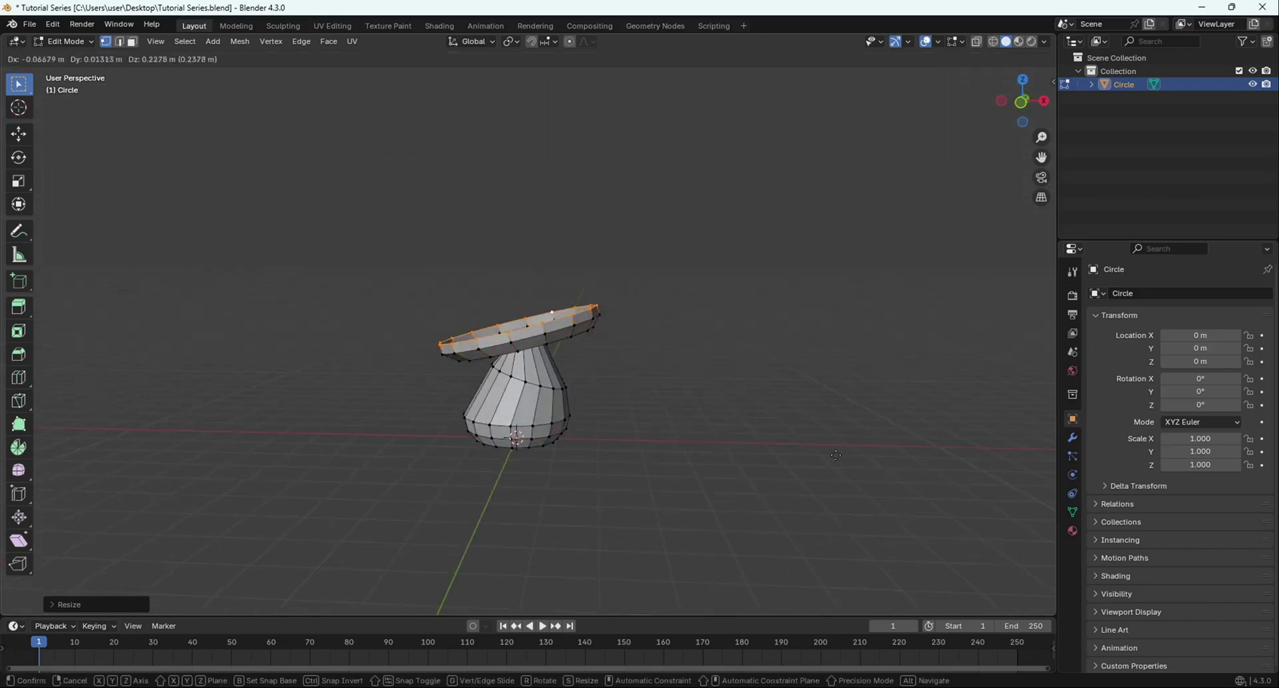
middle_drag(829, 460, 845, 423)
Extrude the cap's top rim and shrink it inward
key(g)
click(768, 403)
key(s)
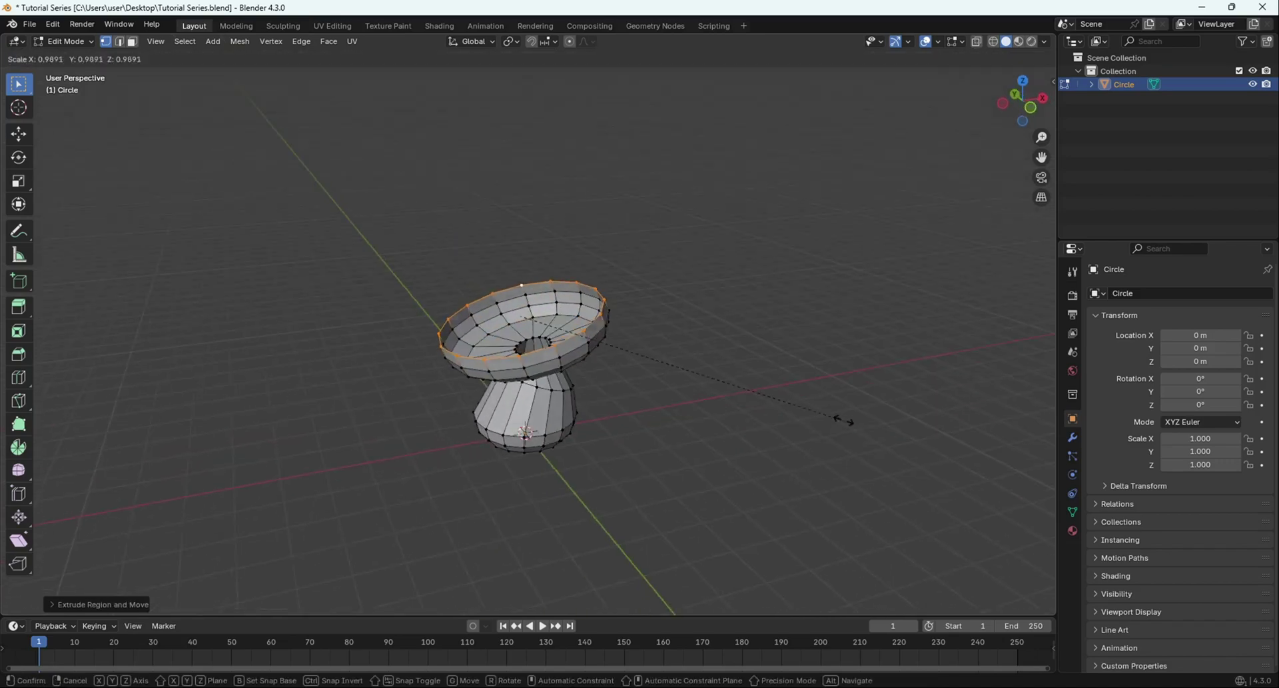
click(783, 401)
middle_drag(780, 400, 702, 353)
Extrude the rim in place and shrink it inward again, then add another in-place extrusion
key(e)
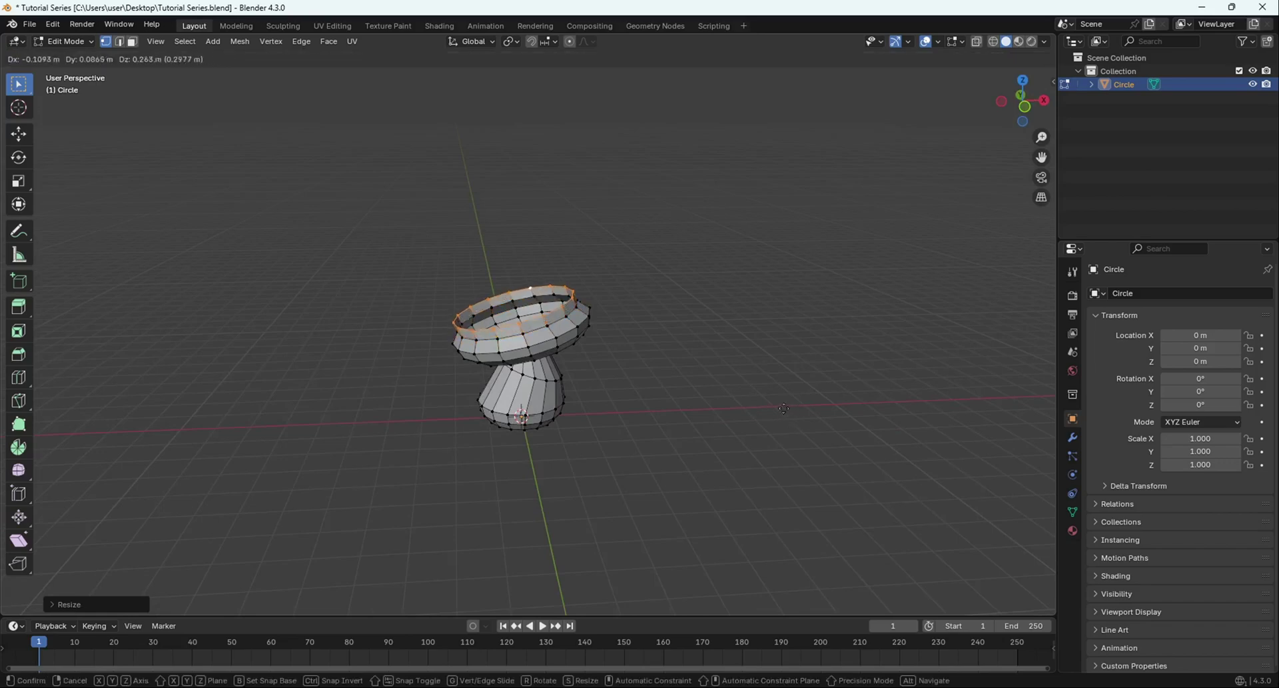
right_click(790, 417)
key(s)
click(632, 388)
middle_drag(632, 388, 631, 369)
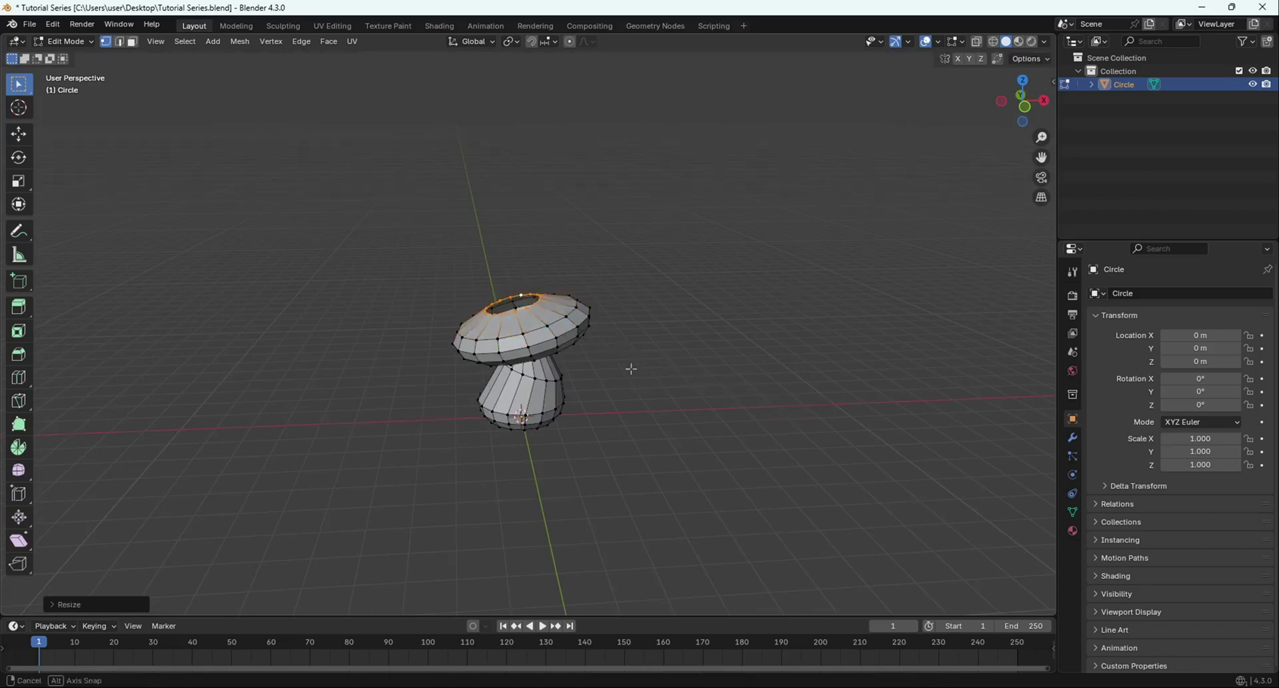
middle_drag(546, 334, 560, 380)
scroll(631, 394, up, 3)
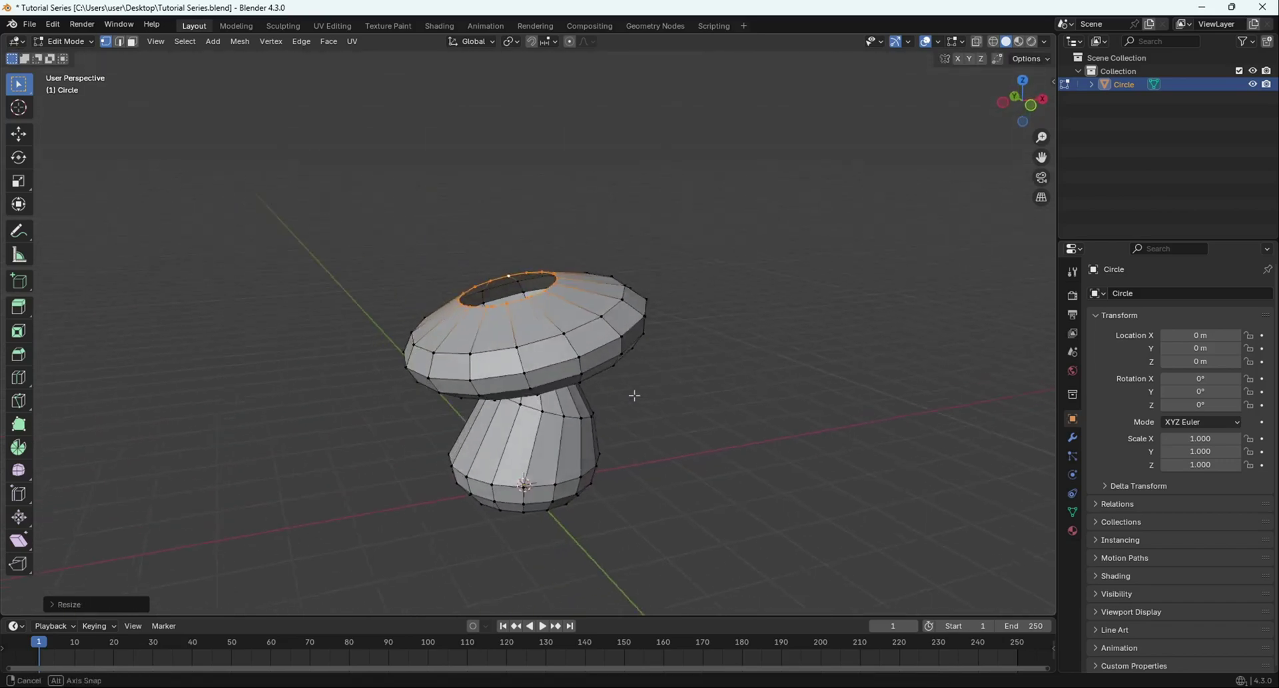
key(g)
right_click(731, 403)
Shrink the new rim toward the centre and inspect the opening on the cap's top
key(s)
click(478, 386)
scroll(506, 393, down, 3)
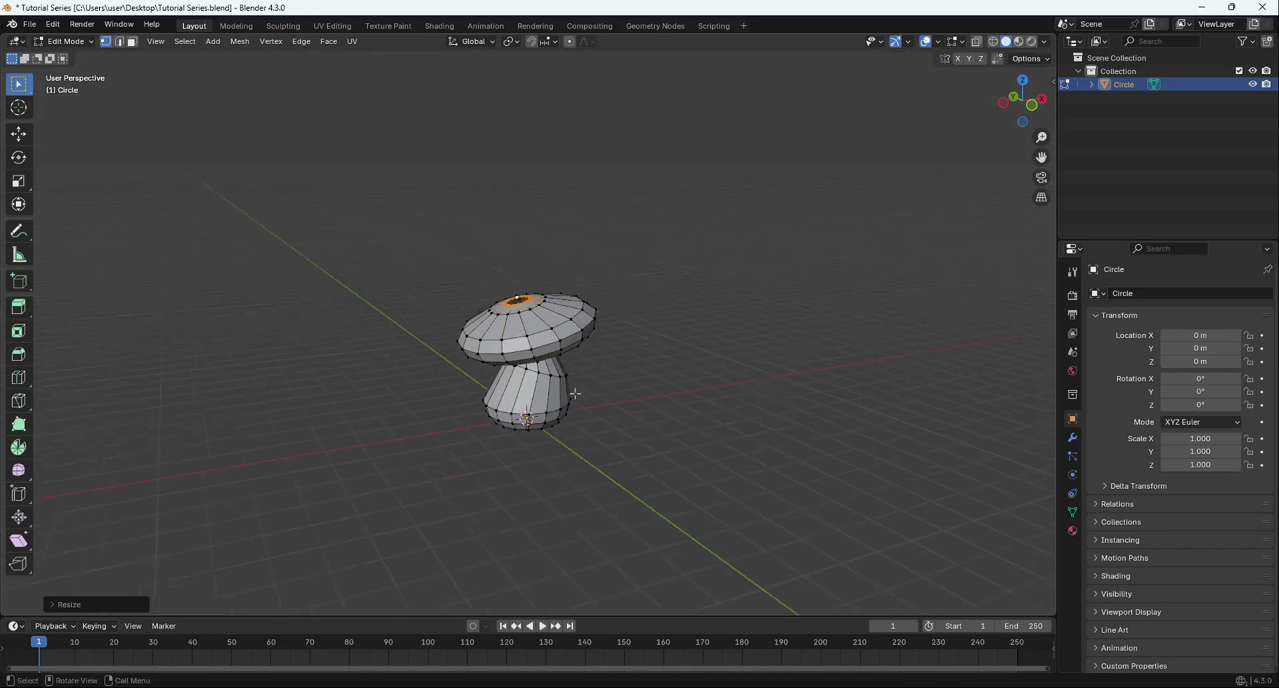
middle_drag(587, 414, 625, 454)
scroll(533, 427, up, 5)
middle_drag(481, 405, 540, 448)
scroll(547, 490, up, 6)
shift+middle_drag(522, 394, 539, 425)
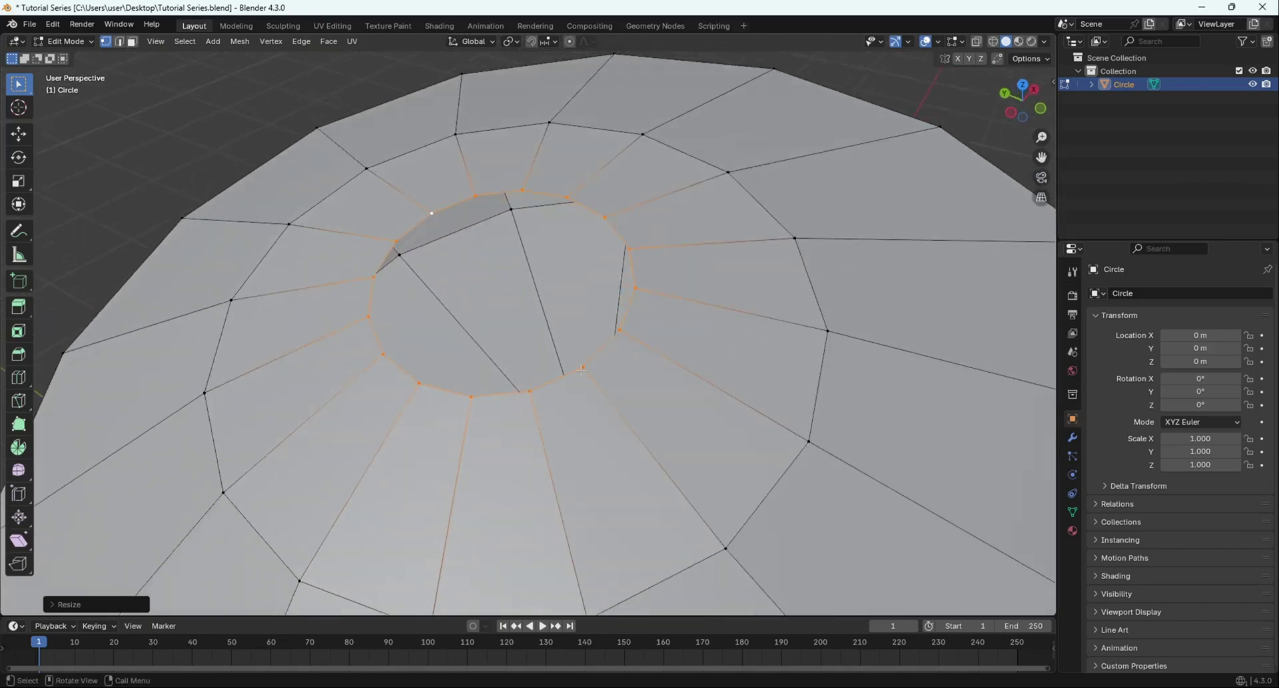
middle_drag(581, 370, 526, 356)
Merge the rim At Center to close the opening to one point, then deselect all
click(607, 368)
scroll(608, 369, down, 4)
click(957, 431)
middle_drag(686, 403, 712, 412)
scroll(673, 386, down, 3)
middle_drag(513, 402, 657, 414)
Check the closed cap from the front and below, then return to Object Mode
key(KP_1)
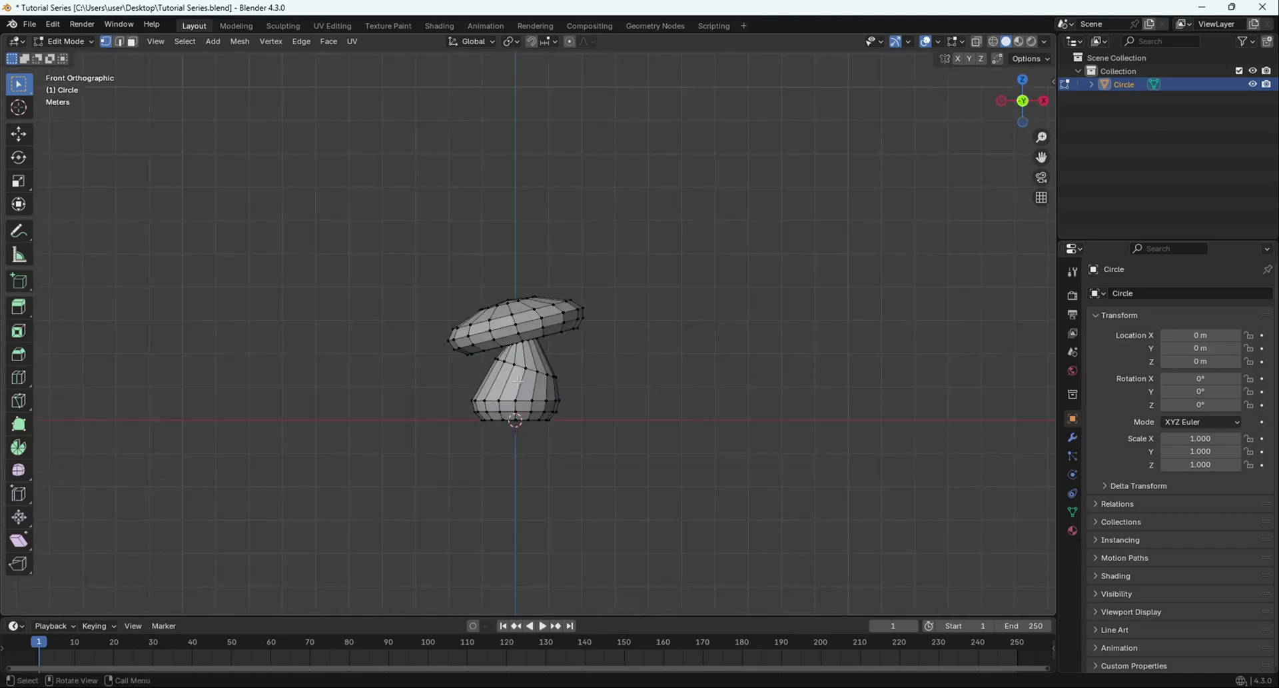
scroll(586, 341, up, 6)
middle_drag(600, 386, 600, 419)
key(Tab)
scroll(707, 441, down, 4)
scroll(533, 400, up, 3)
Bevel the cap's underside rim loop 0.257 m with one segment, then leave Edit Mode
middle_drag(516, 394, 470, 437)
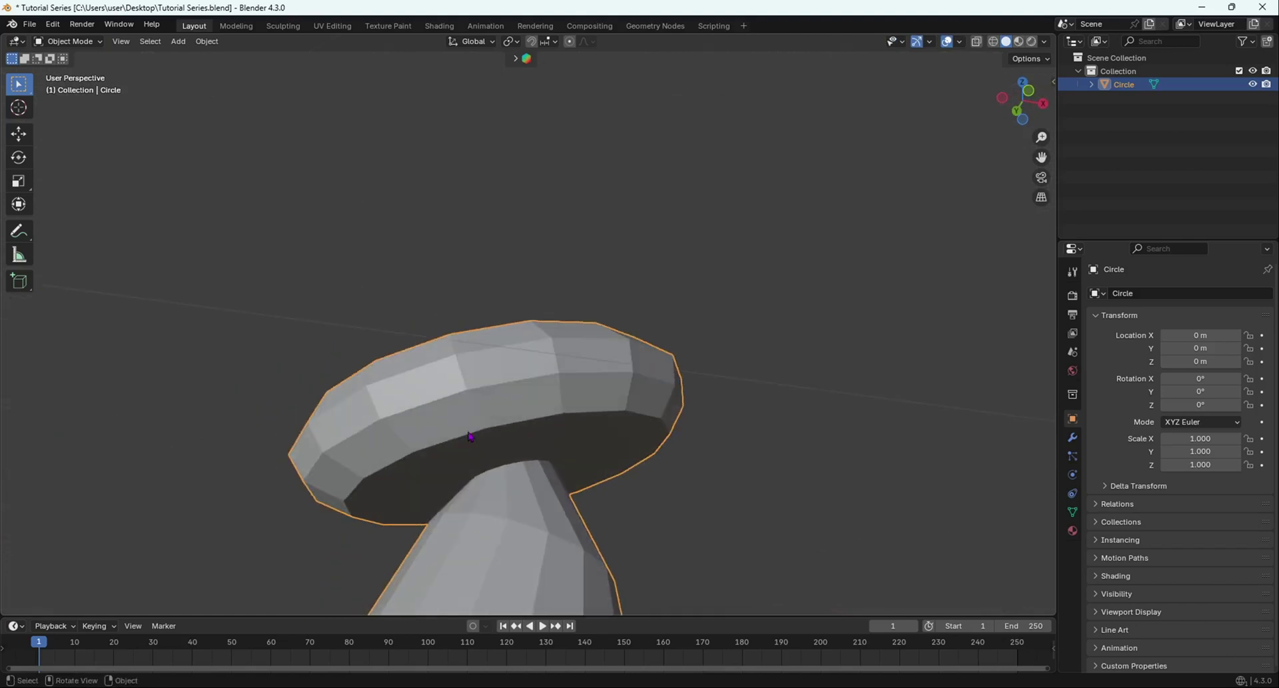
middle_drag(602, 430, 503, 419)
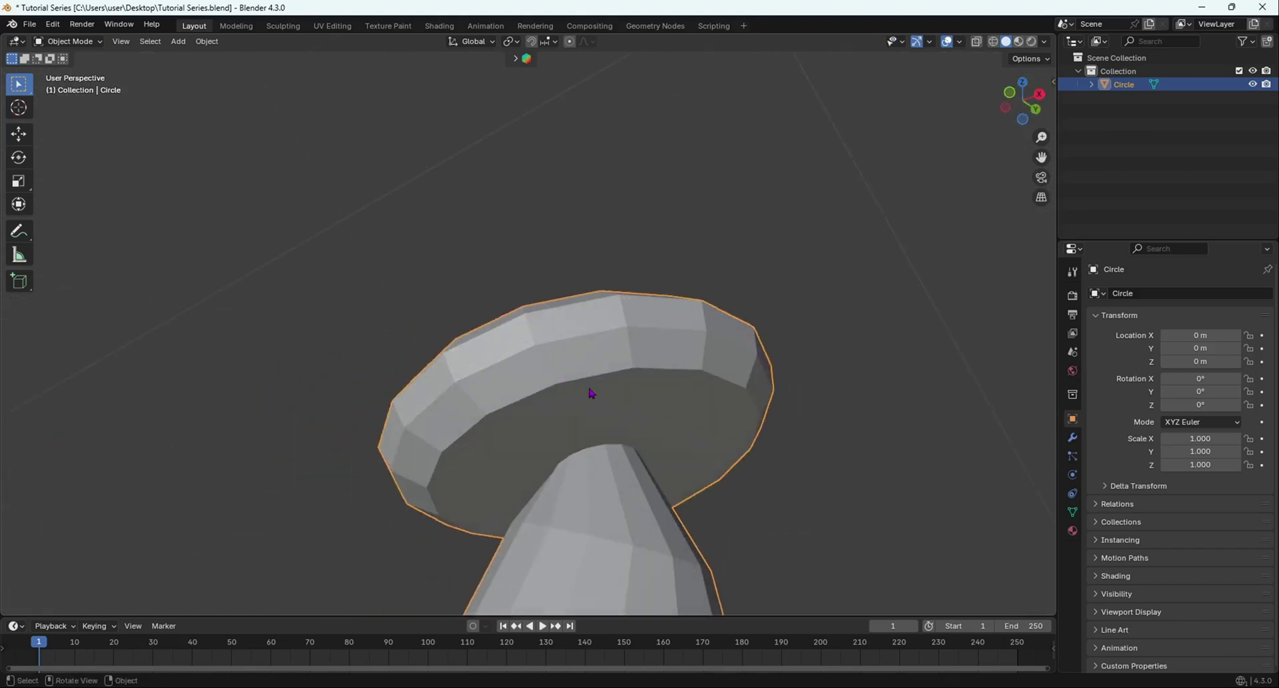
key(Tab)
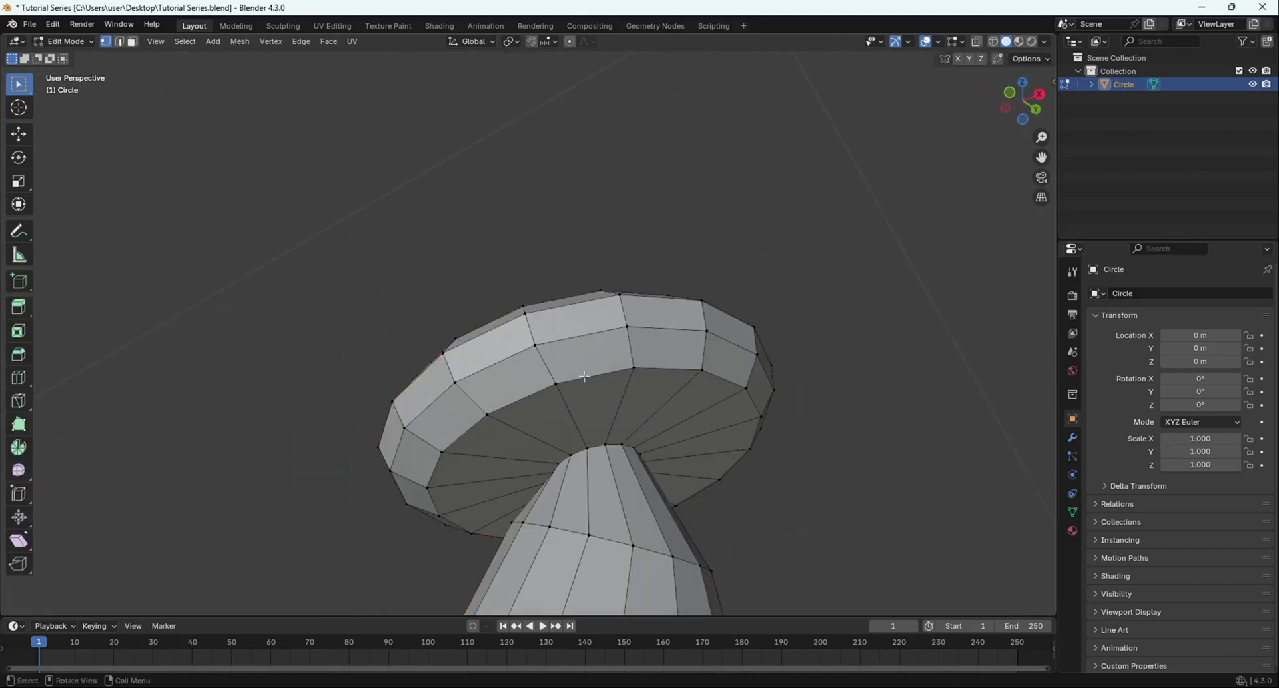
alt+click(586, 377)
middle_drag(585, 377, 613, 376)
scroll(613, 376, up, 1)
shift+middle_drag(602, 481, 496, 389)
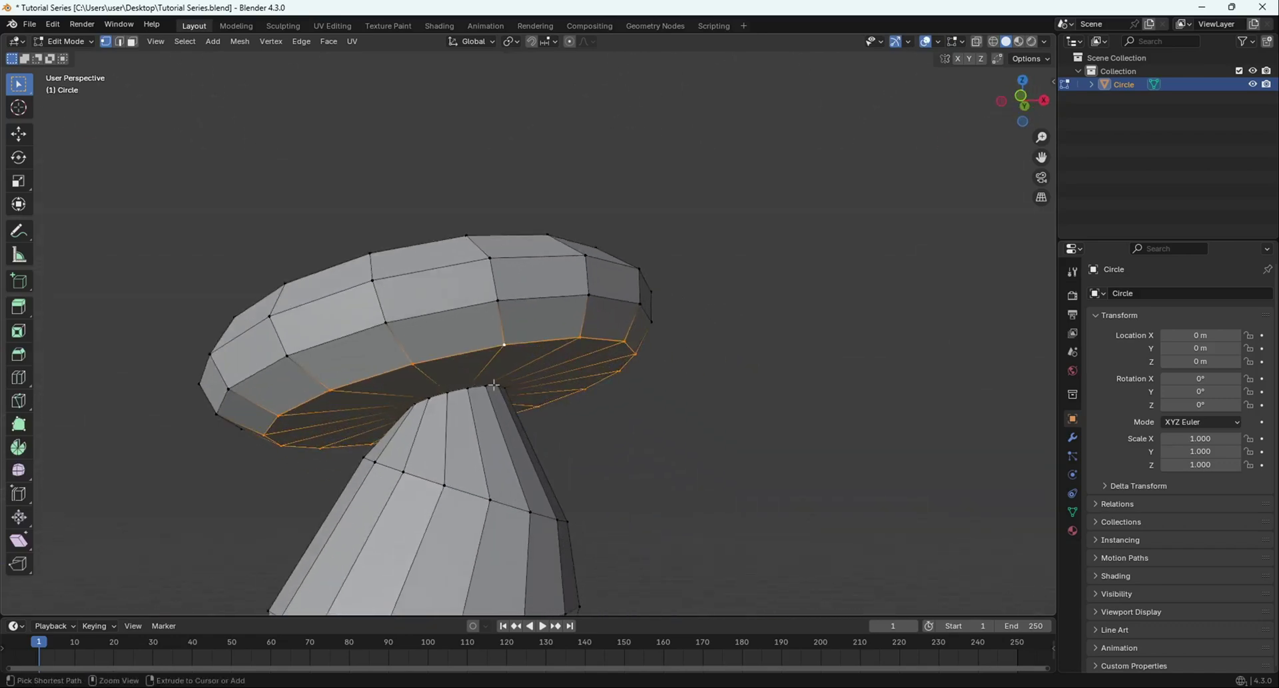
key(ctrl+b)
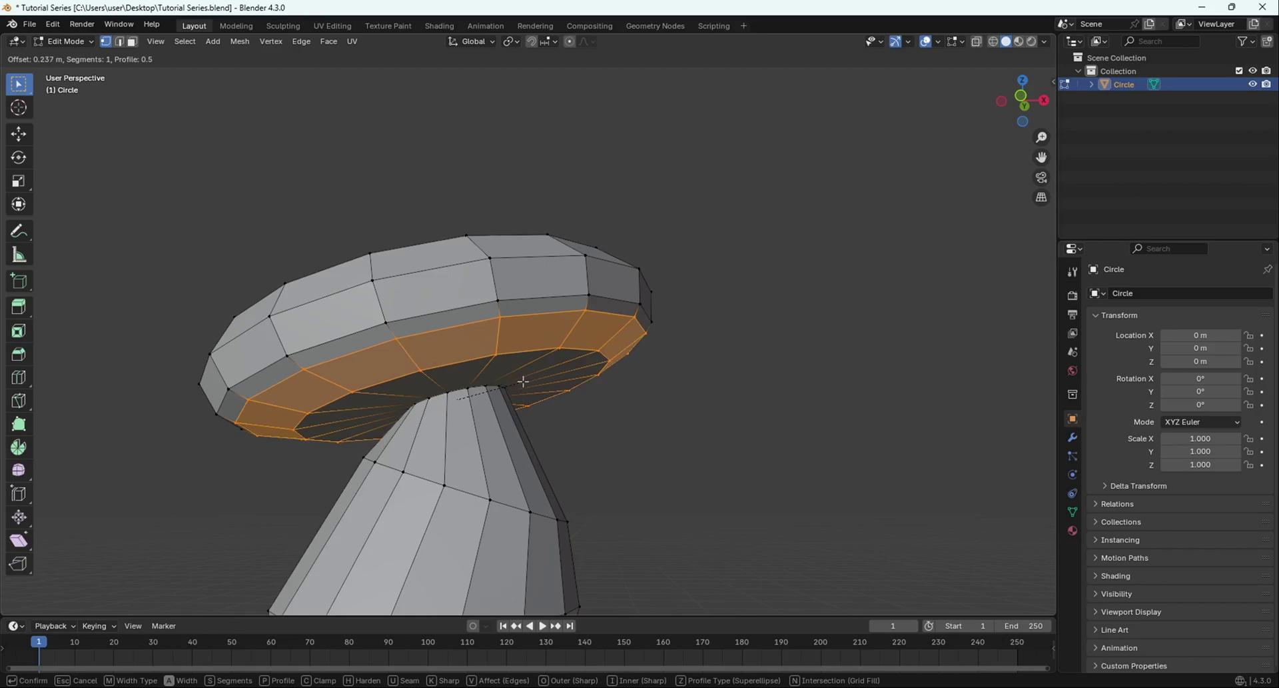
click(512, 385)
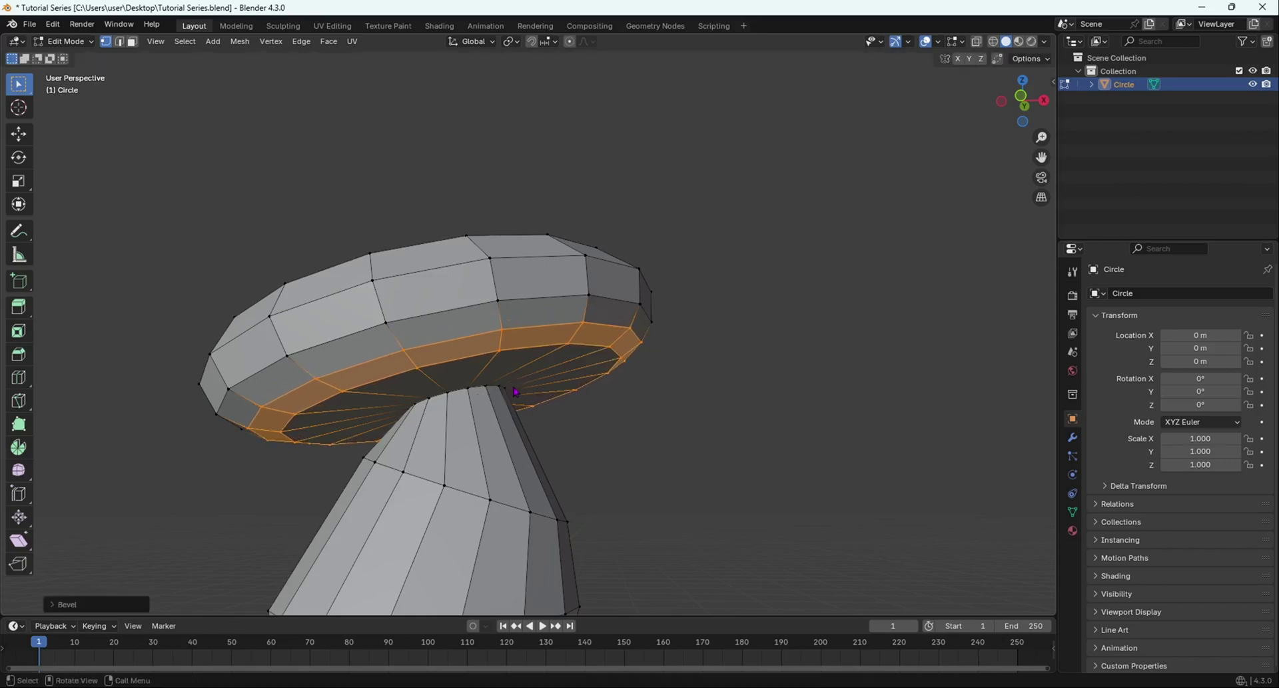
key(Tab)
mouse_move(512, 385)
middle_down()
mouse_move(459, 408)
mouse_move(585, 421)
mouse_move(568, 437)
mouse_move(467, 354)
mouse_move(494, 299)
mouse_move(616, 316)
mouse_move(514, 280)
mouse_move(423, 308)
mouse_move(465, 323)
mouse_move(494, 386)
middle_up()
scroll(459, 408, down, 3)
Turn on proportional editing in Edit Mode and frame the mushroom in front view
key(KP_1)
key(Tab)
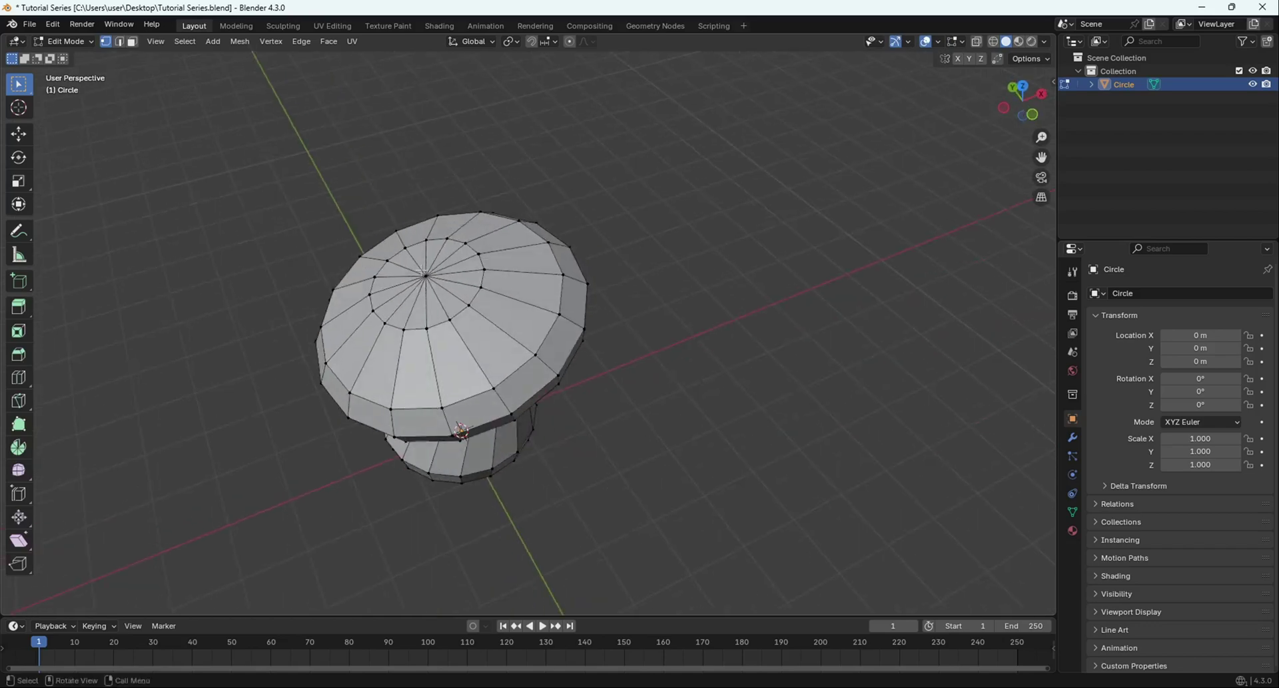
middle_drag(468, 337, 472, 315)
key(KP_1)
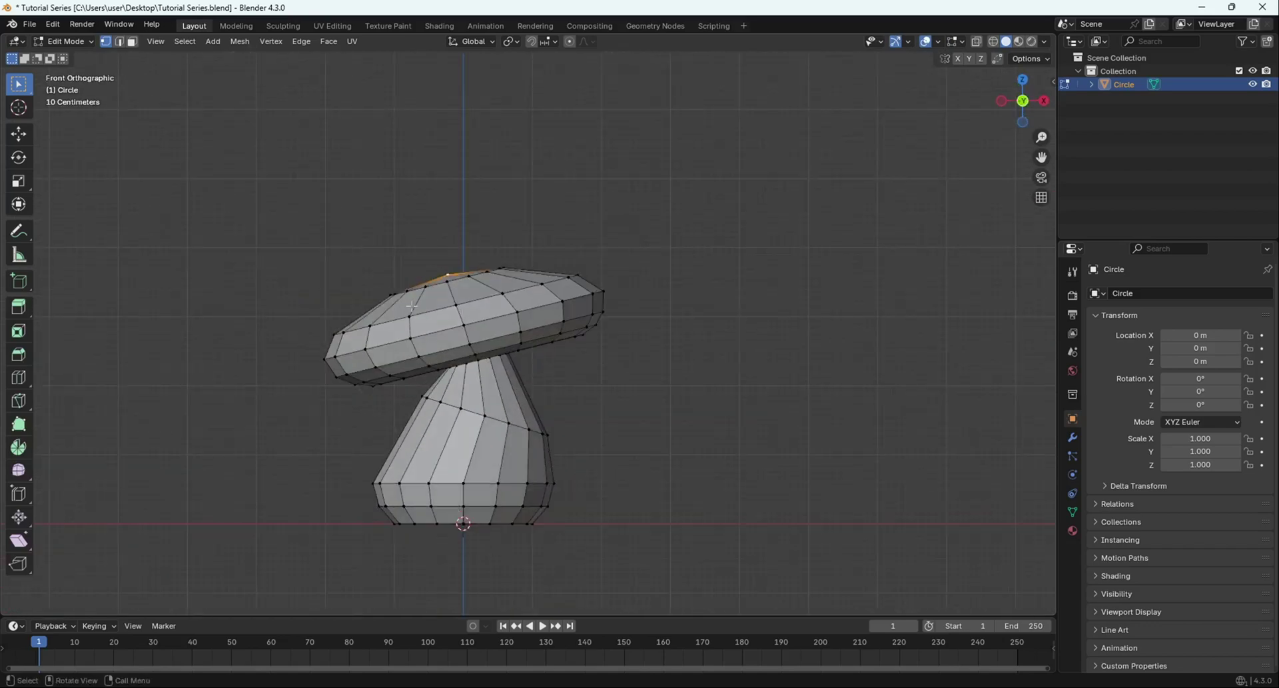
click(571, 42)
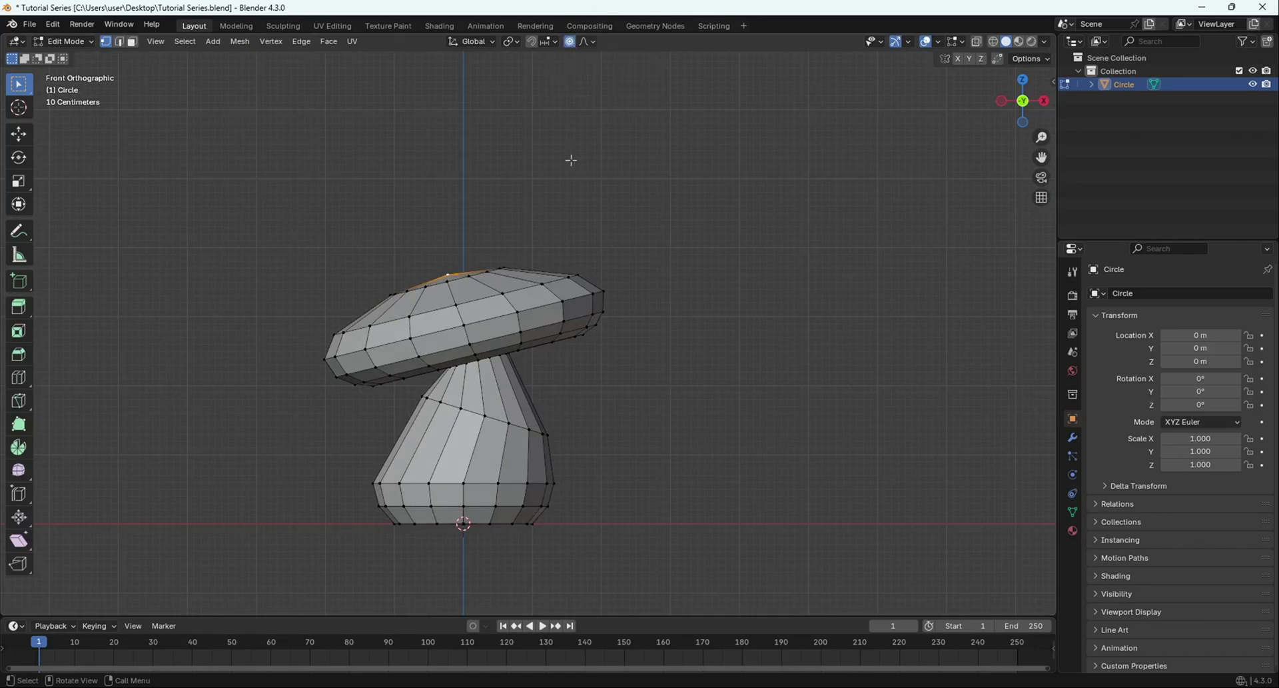
scroll(437, 303, down, 3)
scroll(554, 375, up, 2)
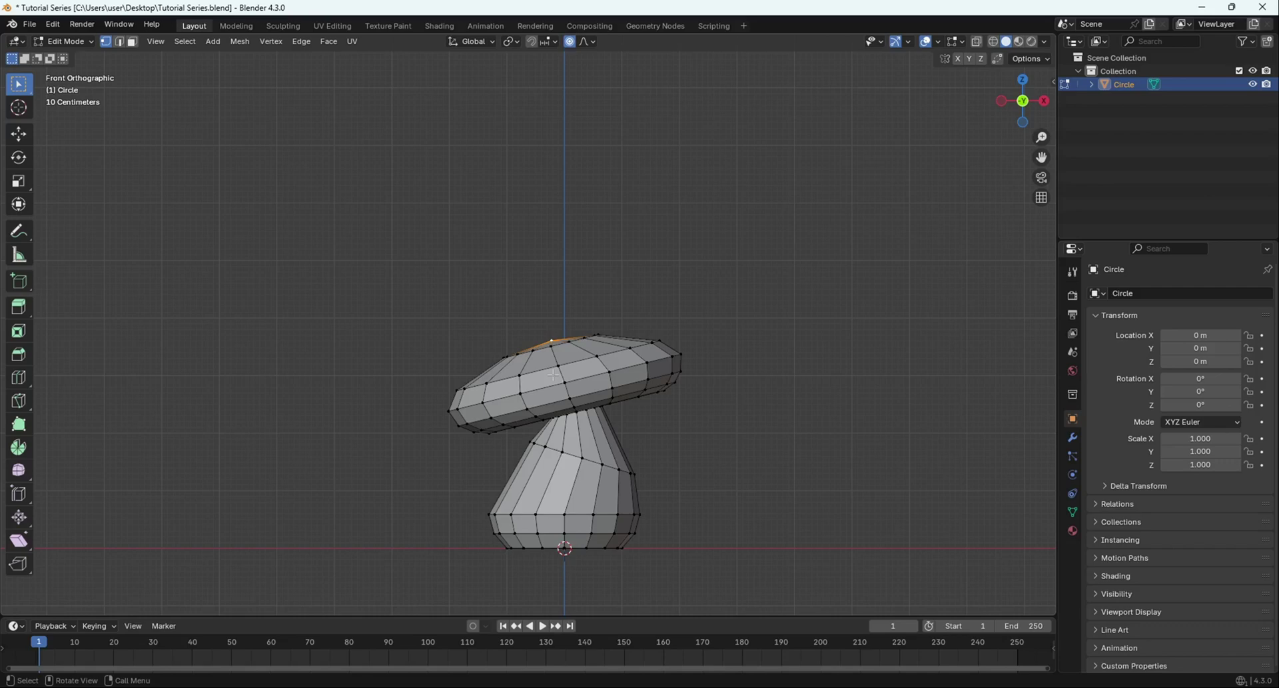
middle_drag(553, 375, 537, 333)
key(KP_1)
scroll(551, 249, up, 1)
shift+middle_drag(562, 318, 540, 313)
Lift the cap's top centre point with proportional falloff so the cap rounds into a dome
key(g)
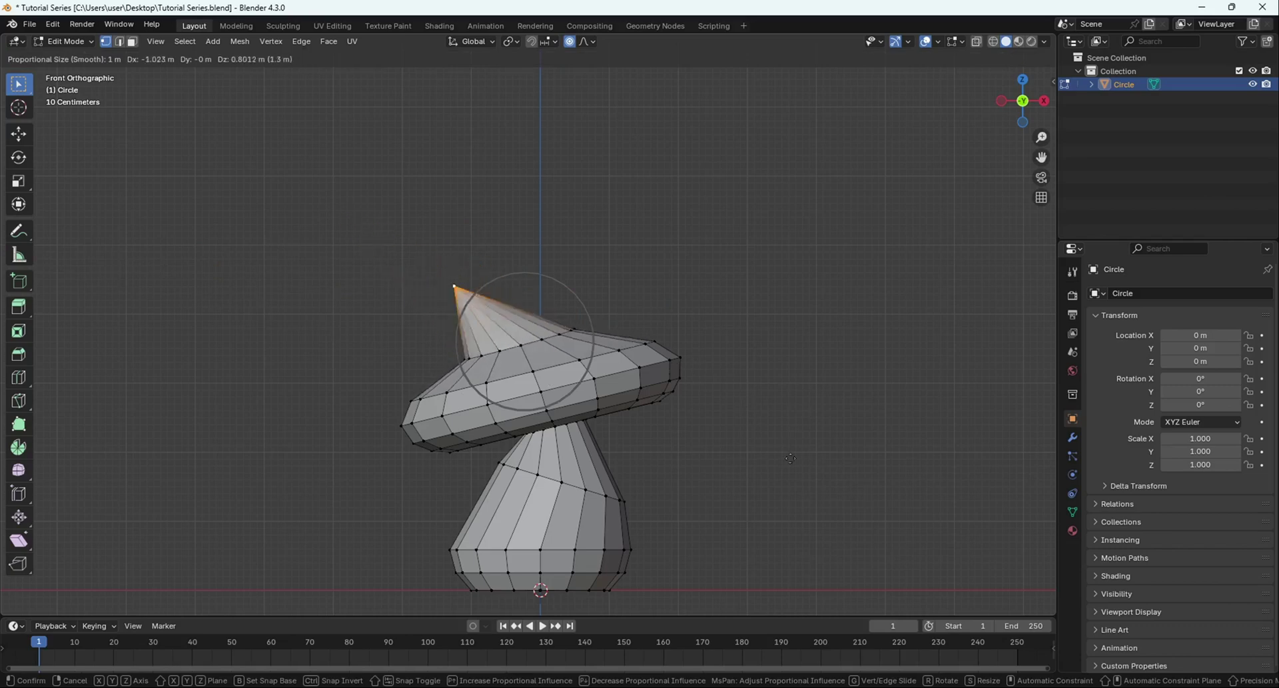
scroll(839, 495, down, 13)
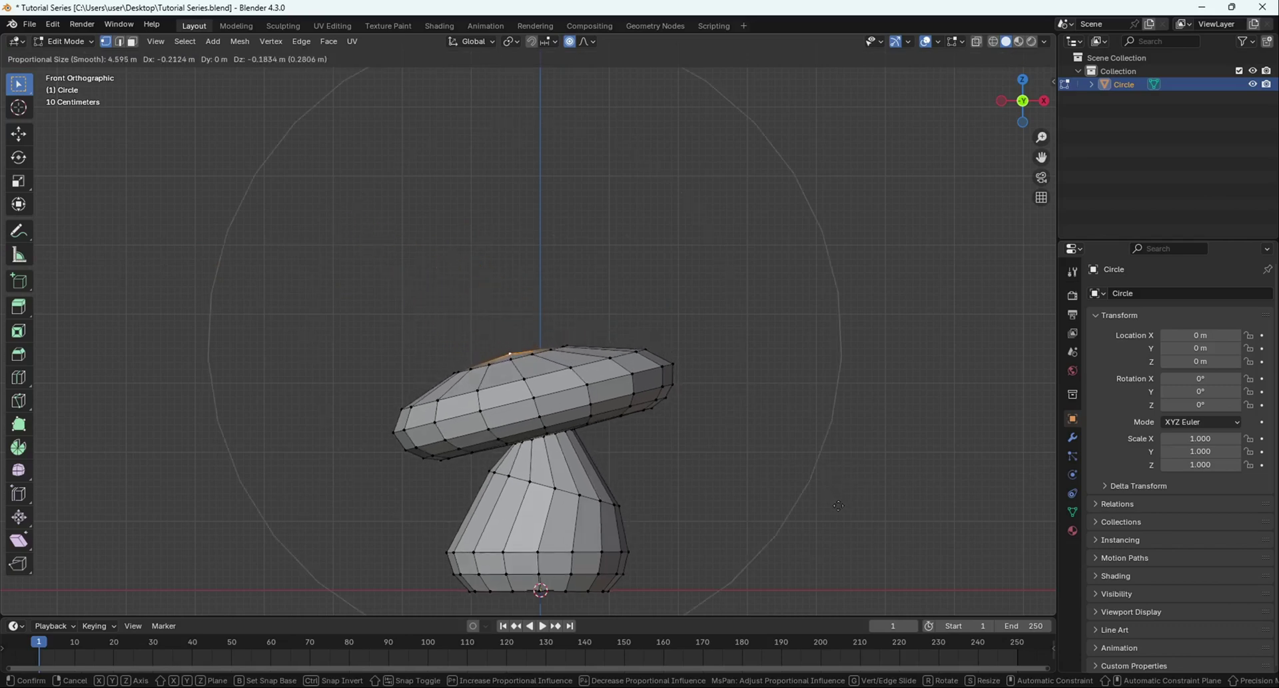
scroll(799, 423, up, 11)
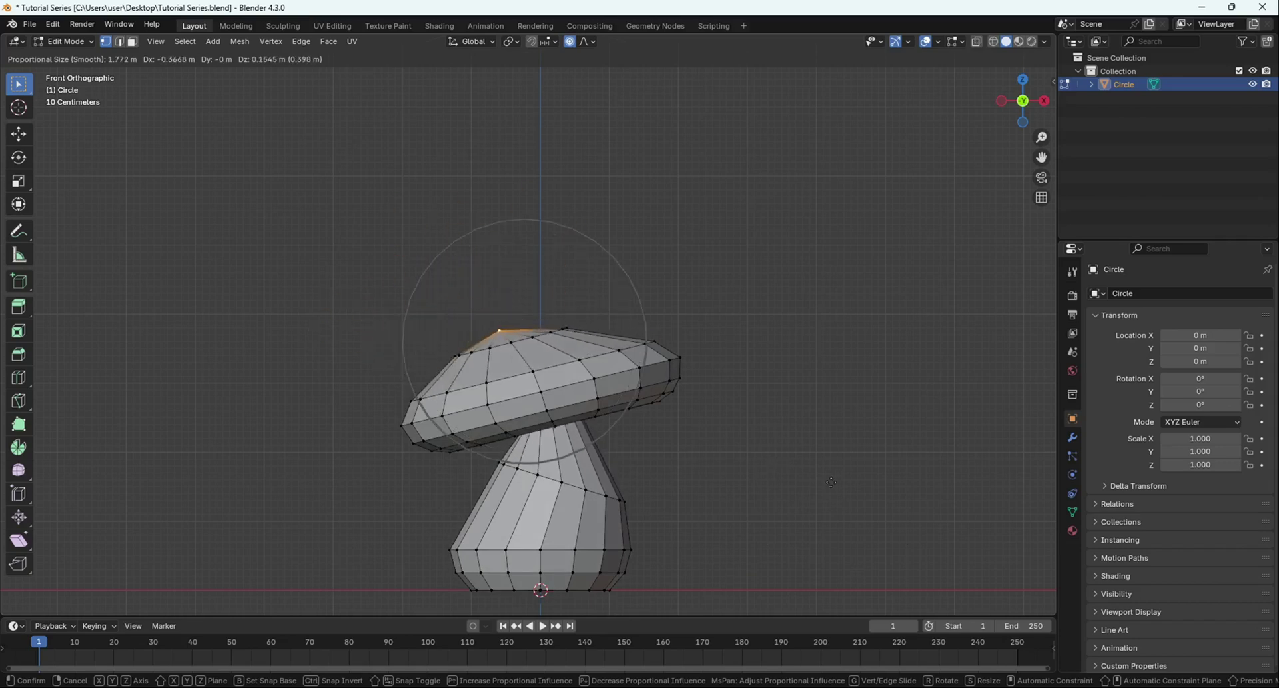
scroll(833, 476, down, 2)
scroll(835, 461, down, 2)
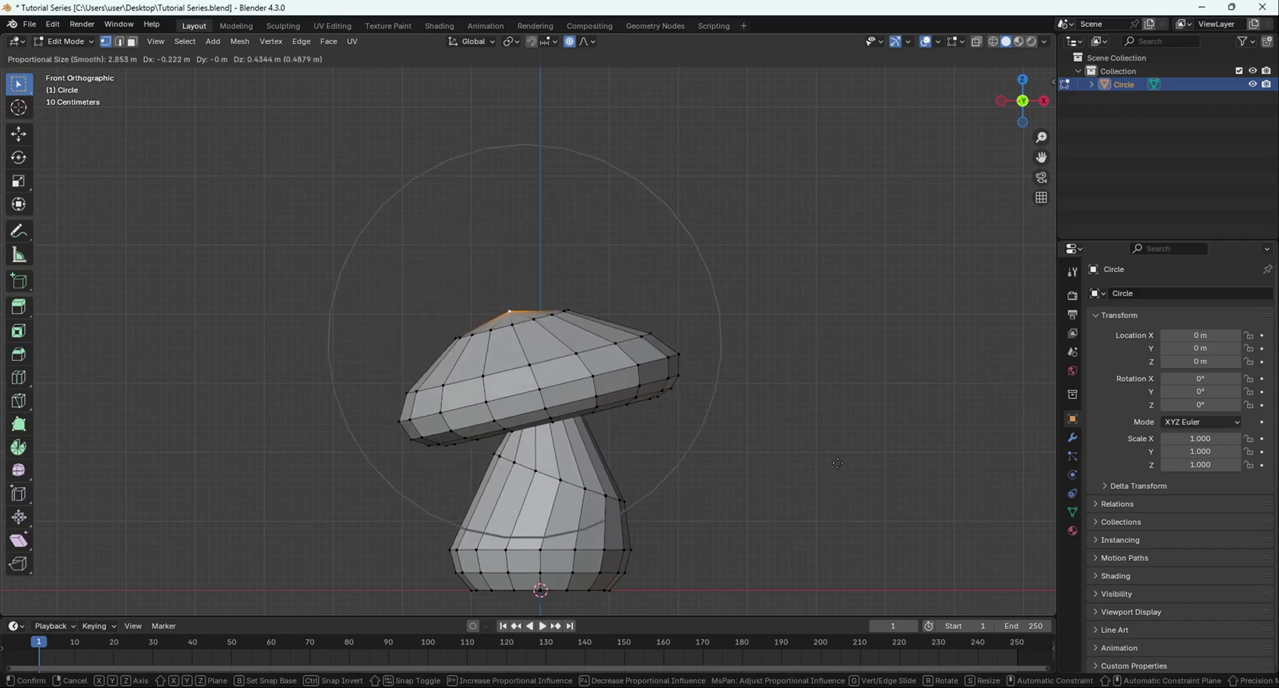
scroll(843, 473, up, 3)
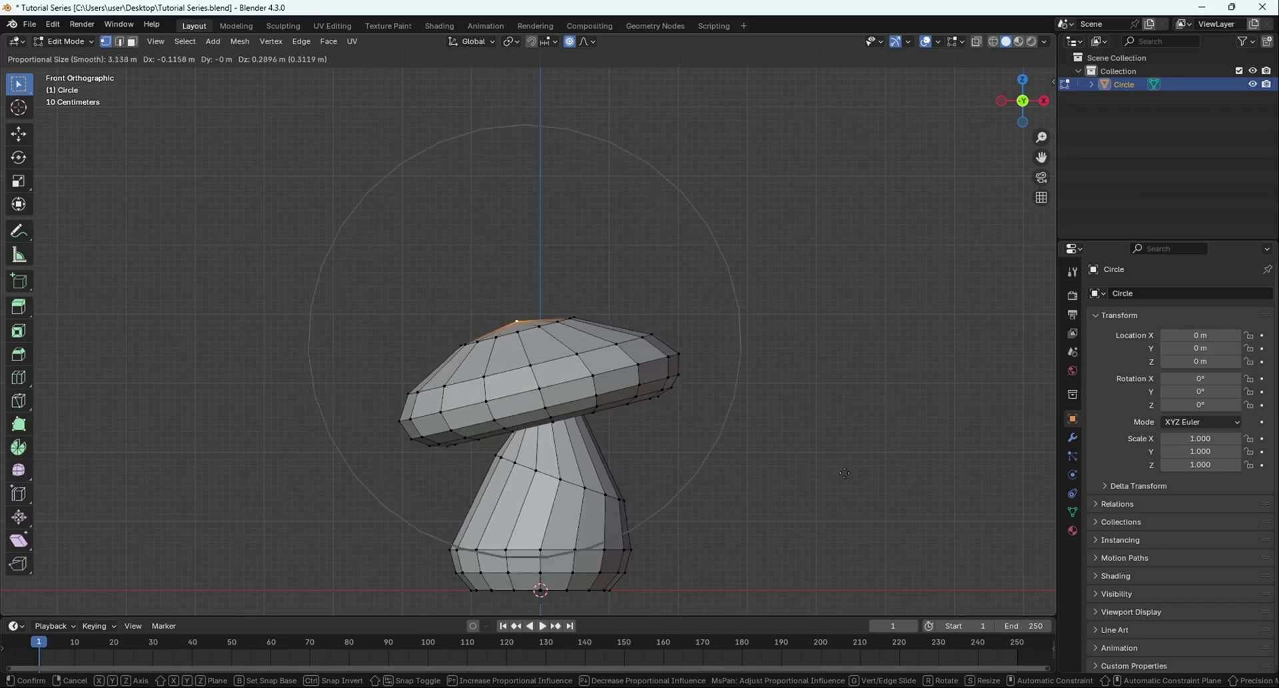
click(841, 470)
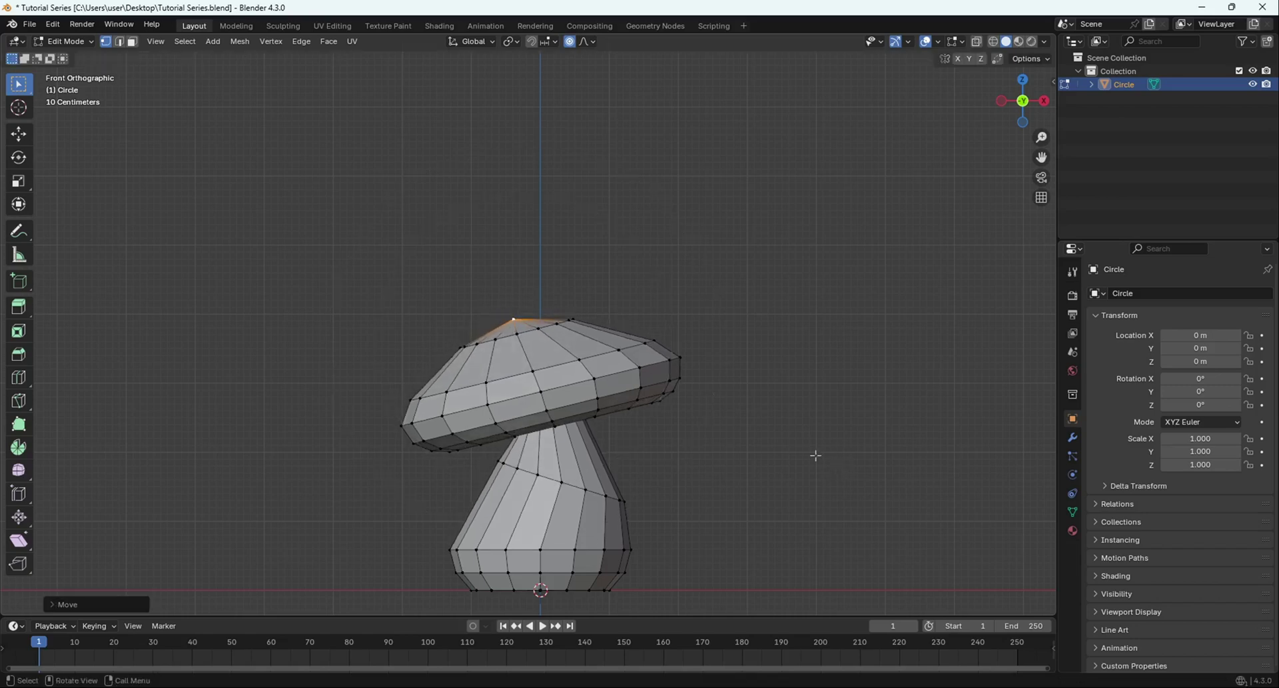
middle_drag(815, 451, 803, 383)
scroll(891, 346, down, 2)
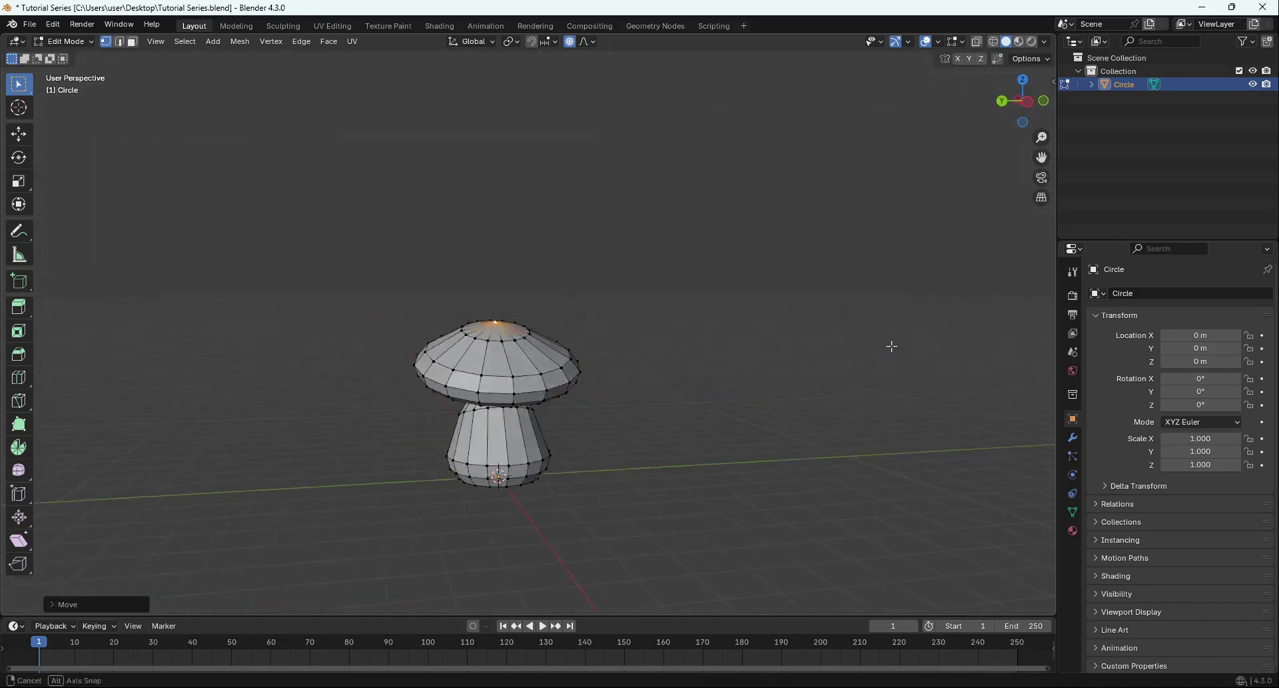
Nudge the cap's top point twice more with soft moves, then leave Edit Mode
key(g)
click(599, 390)
middle_drag(599, 390, 528, 415)
key(g)
click(581, 400)
key(Tab)
Delete the stem's filled bottom face, leaving an open rim at the base
scroll(557, 436, up, 3)
scroll(554, 370, up, 3)
scroll(574, 422, up, 2)
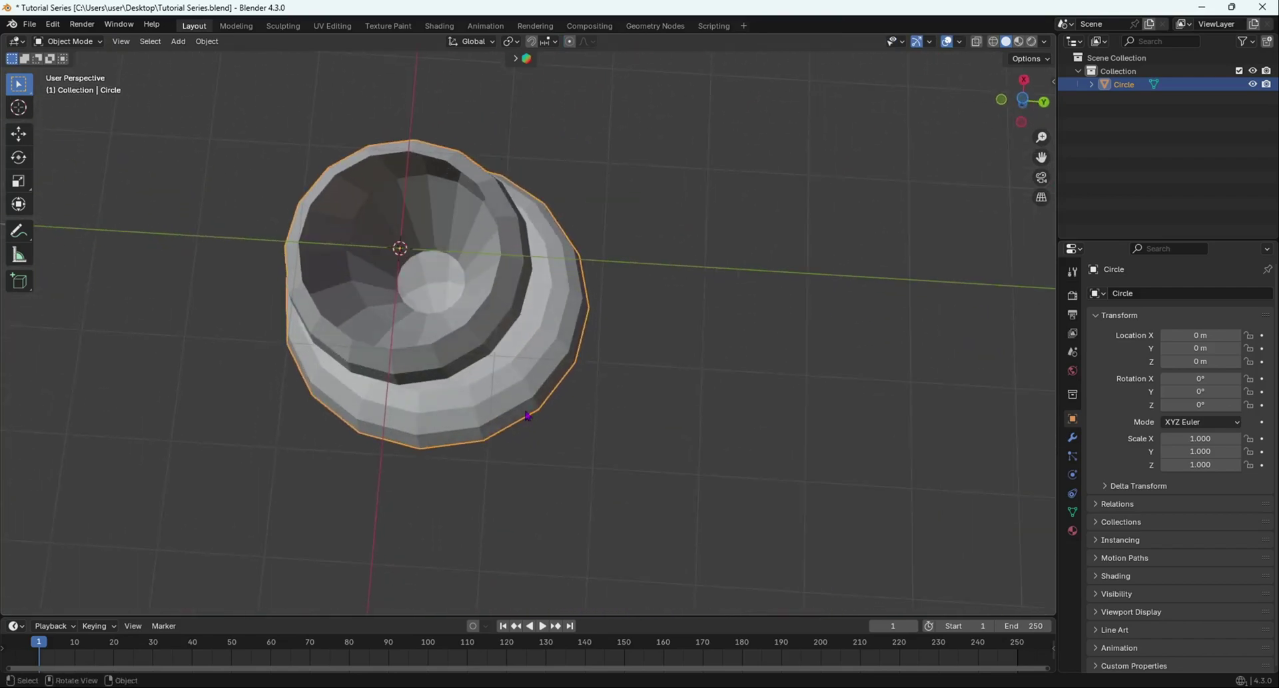
middle_drag(236, 146, 467, 453)
key(Tab)
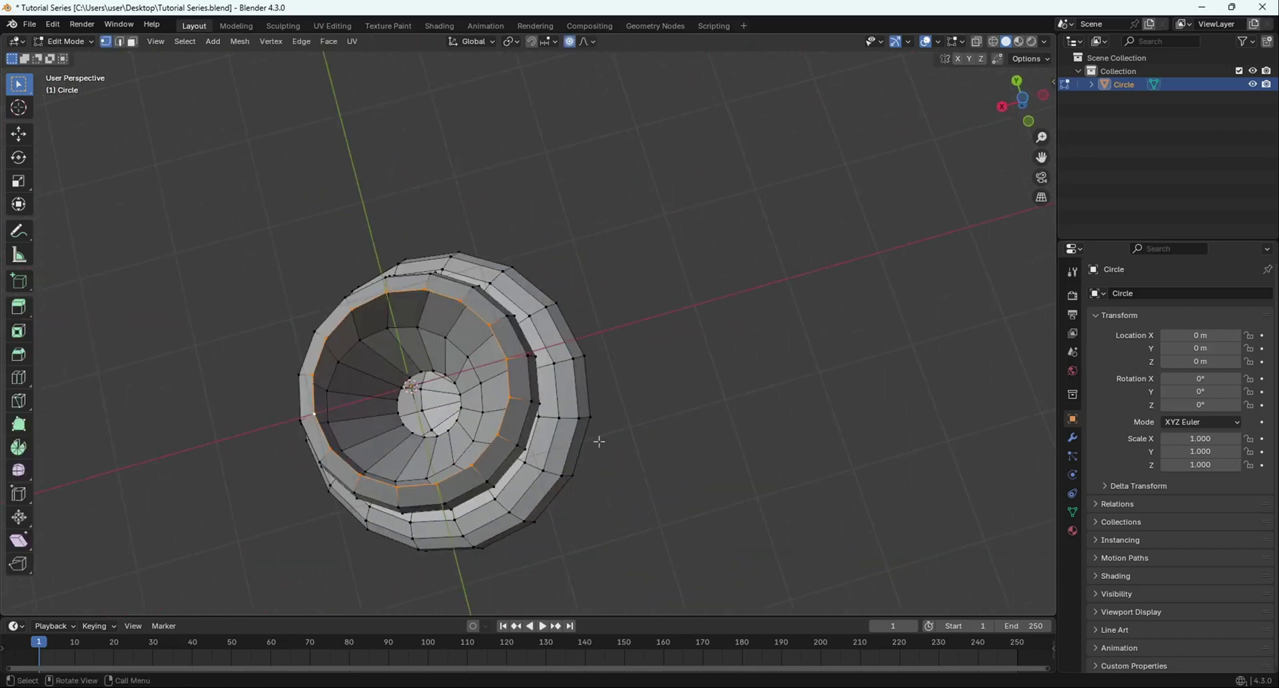
middle_drag(600, 441, 548, 385)
key(Tab)
key(Tab)
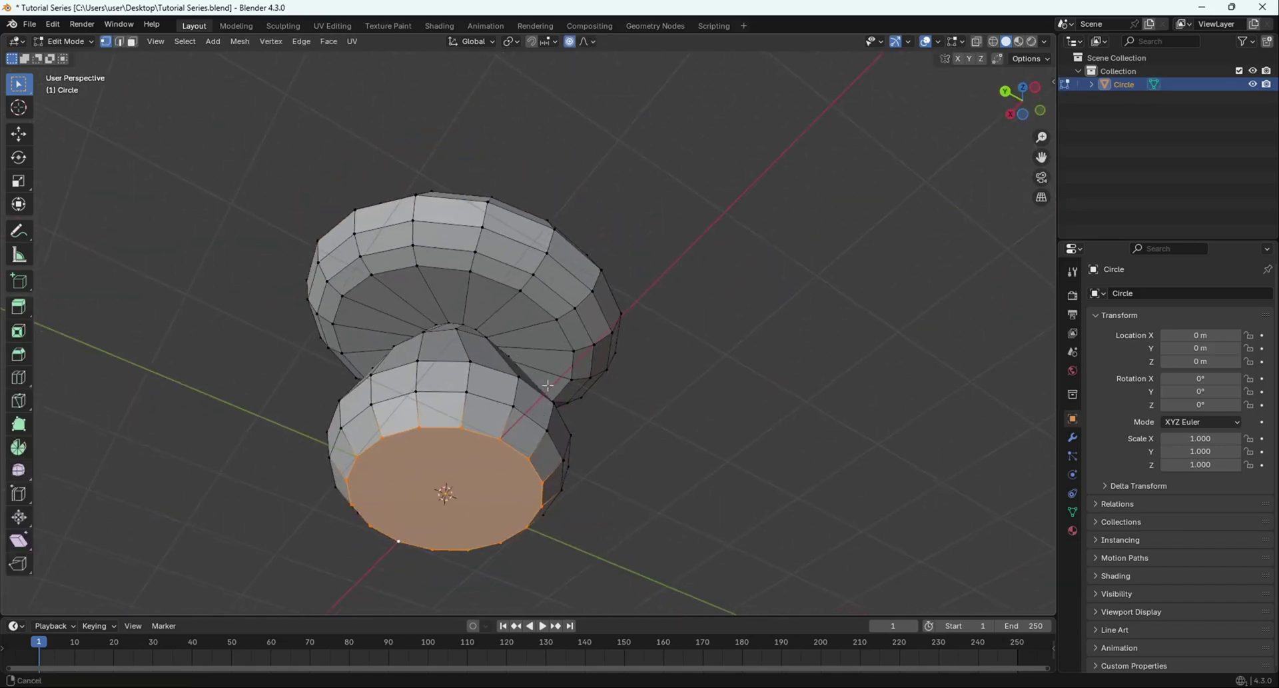
key(ctrl+z)
key(ctrl+z)
key(ctrl+z)
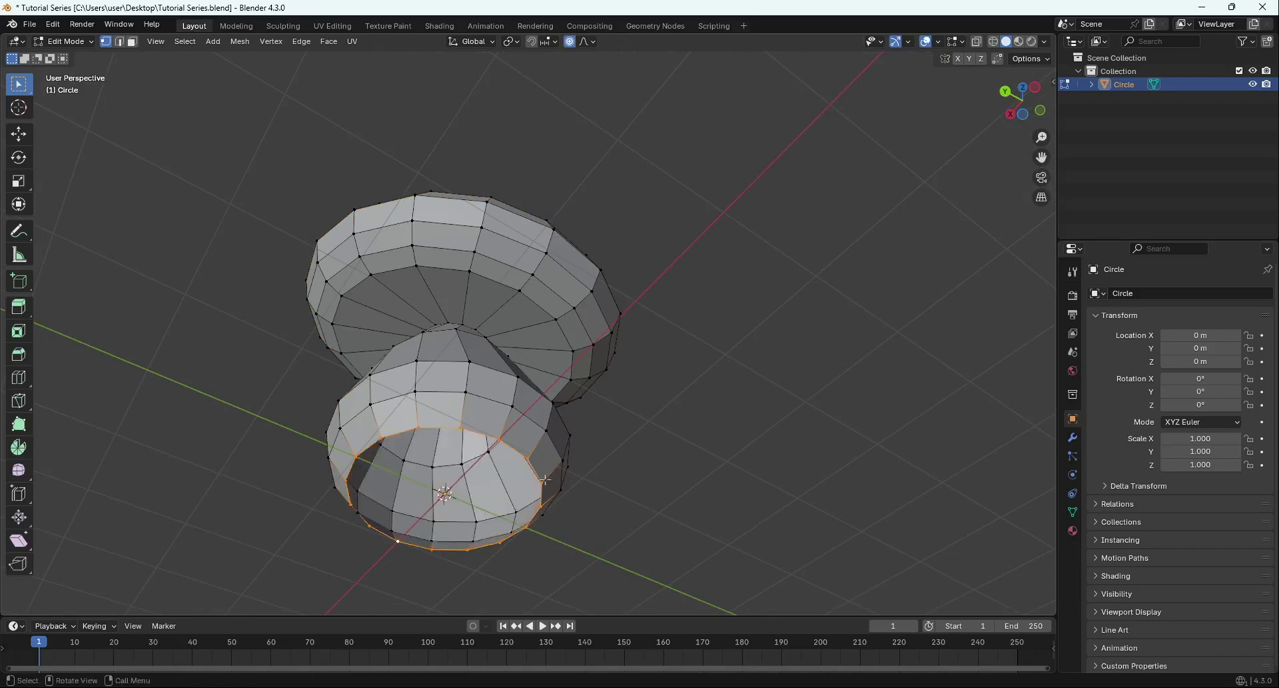
middle_drag(523, 470, 493, 343)
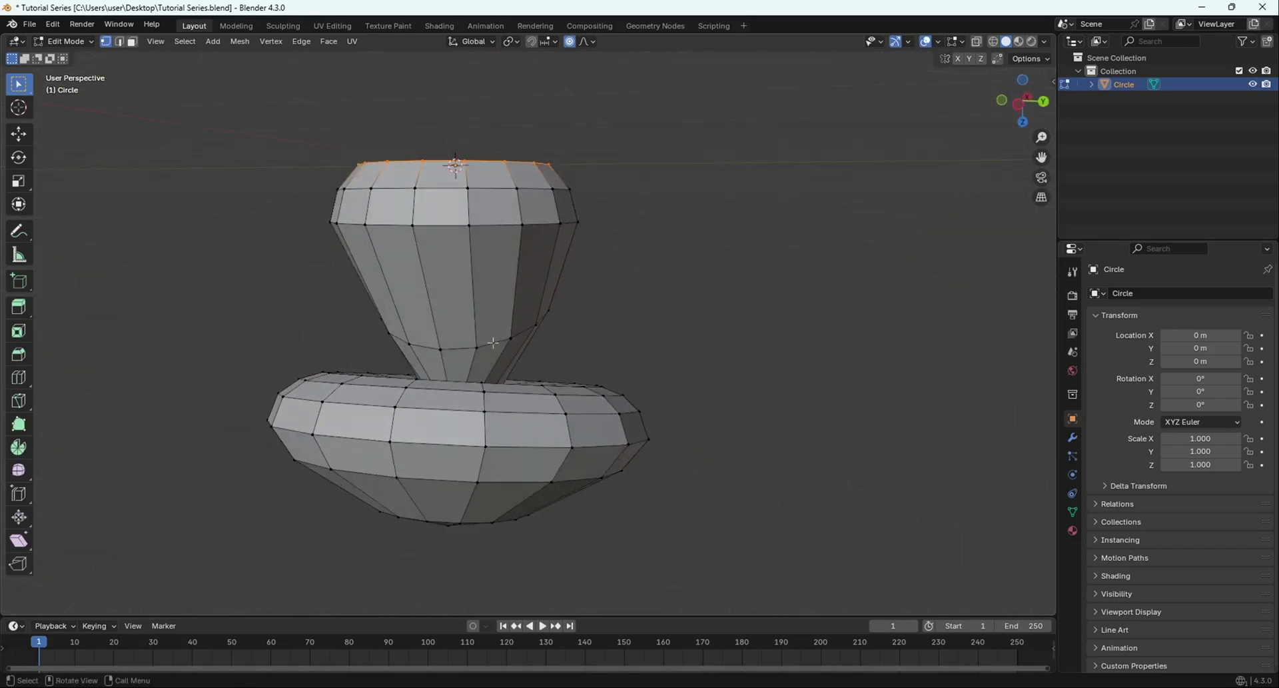
Extrude the stem's open rim into a new ring, reposition it, and turn off proportional editing
key(e)
click(708, 394)
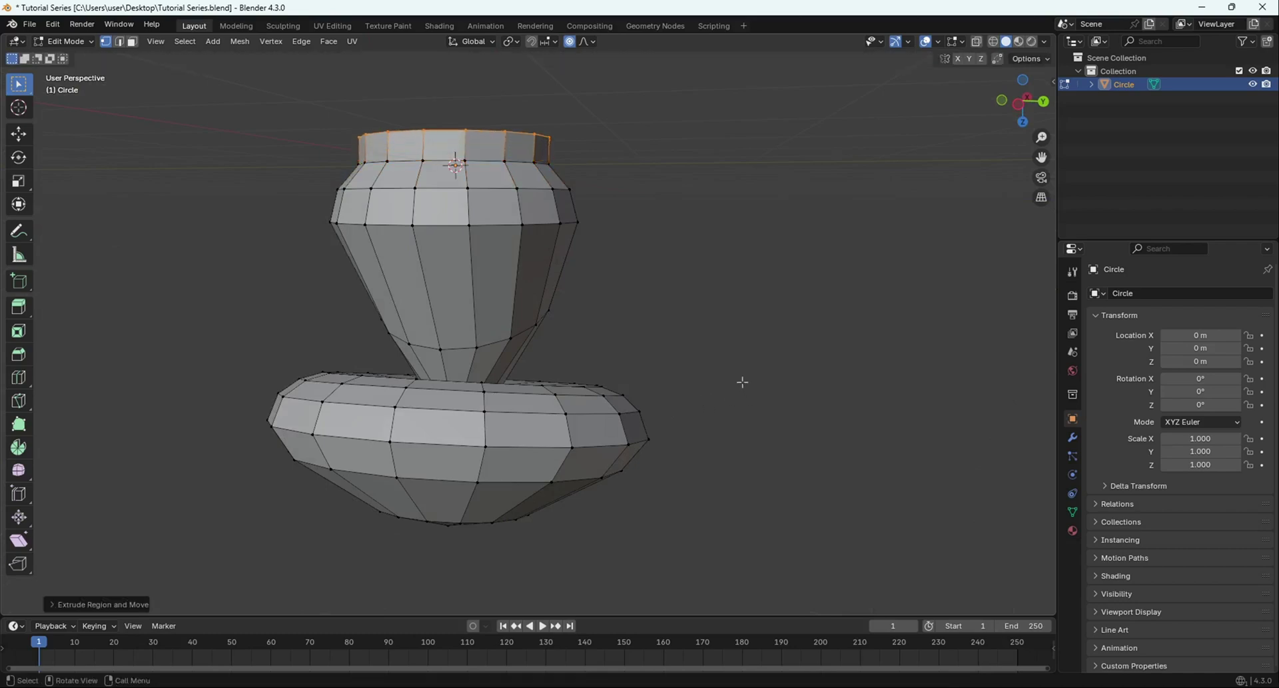
key(g)
click(742, 396)
key(z)
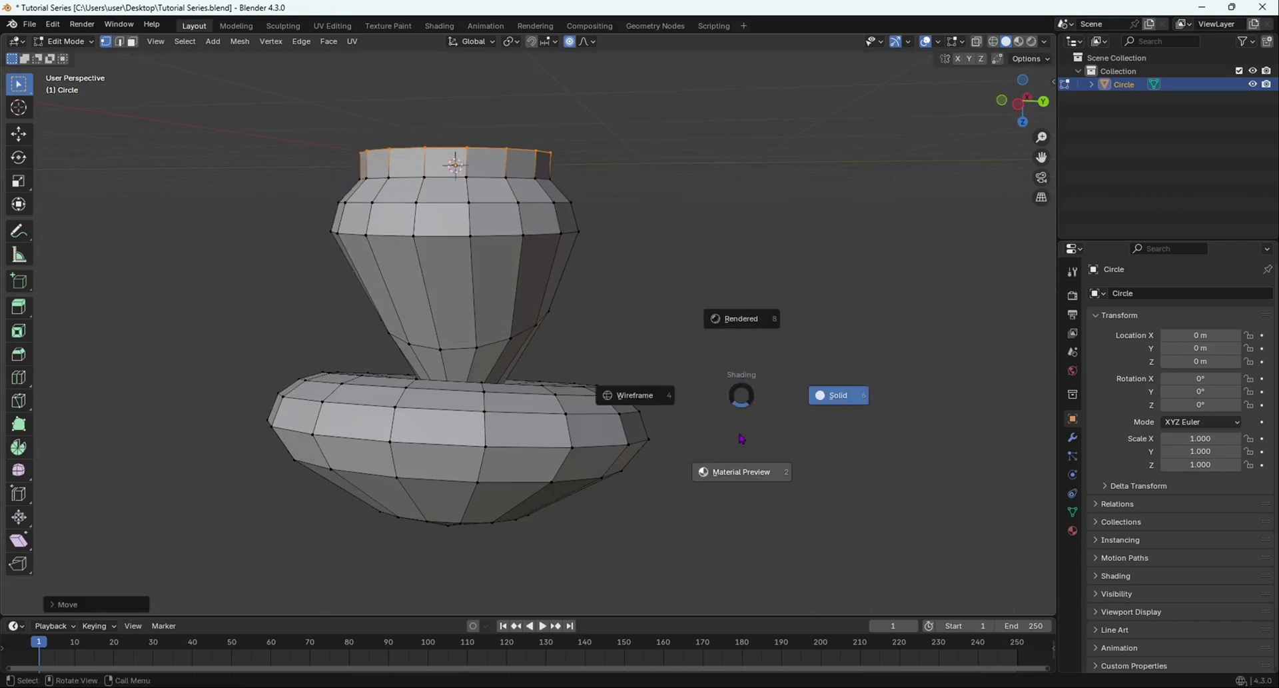
click(841, 394)
click(569, 42)
Extend and shrink the end ring, merge it At Center, and return to Object Mode
middle_drag(574, 160, 584, 200)
middle_drag(570, 76, 611, 269)
key(g)
click(695, 291)
key(s)
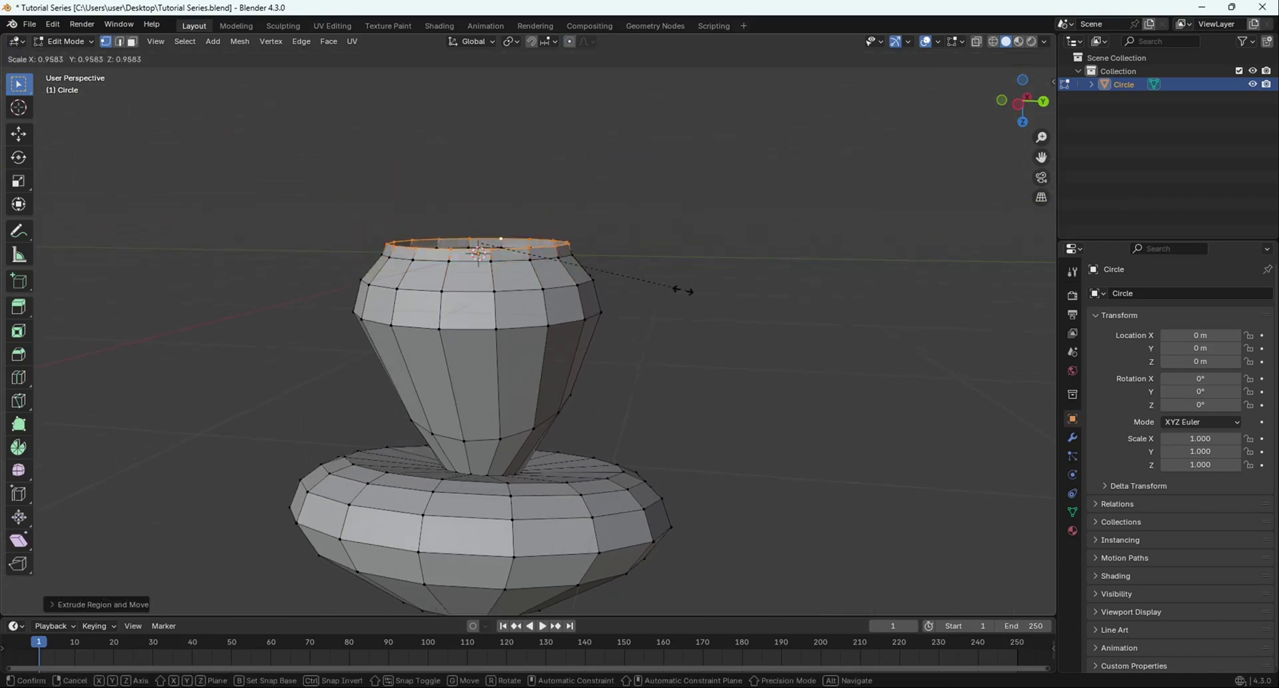
click(611, 287)
middle_drag(613, 274, 571, 502)
key(m)
click(588, 479)
scroll(557, 463, down, 1)
key(Tab)
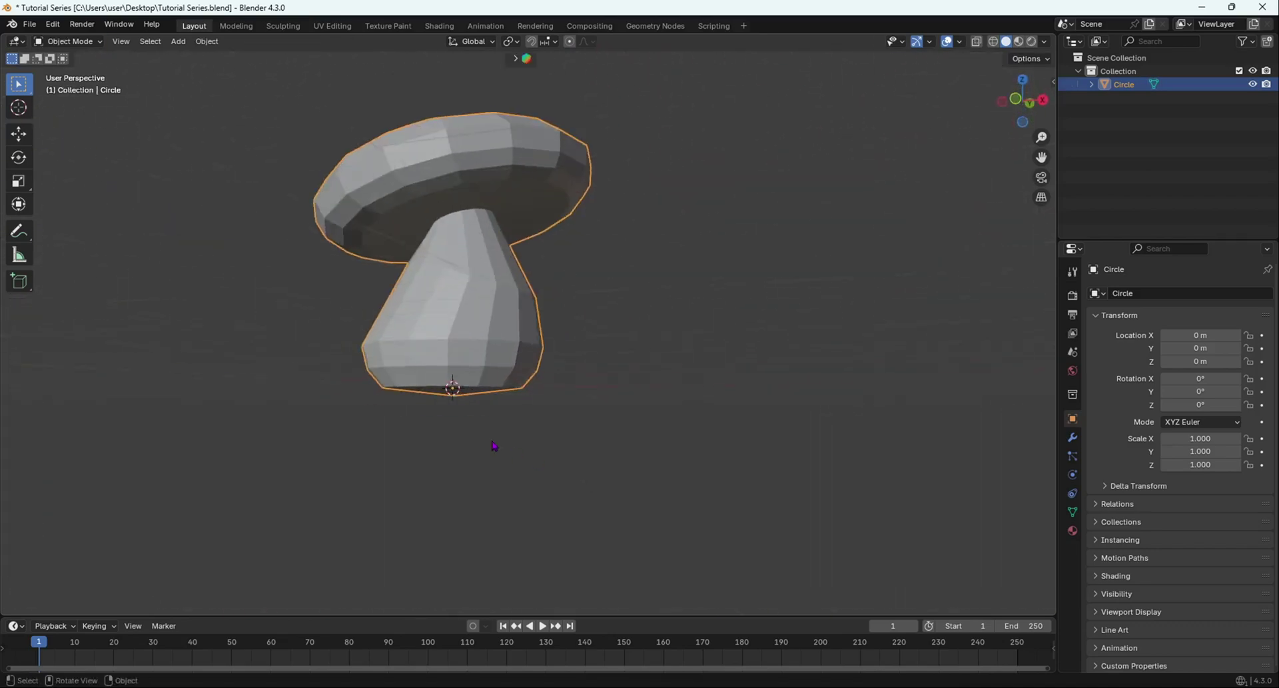
Orbit around the finished mushroom to inspect it from above
middle_drag(491, 443, 573, 442)
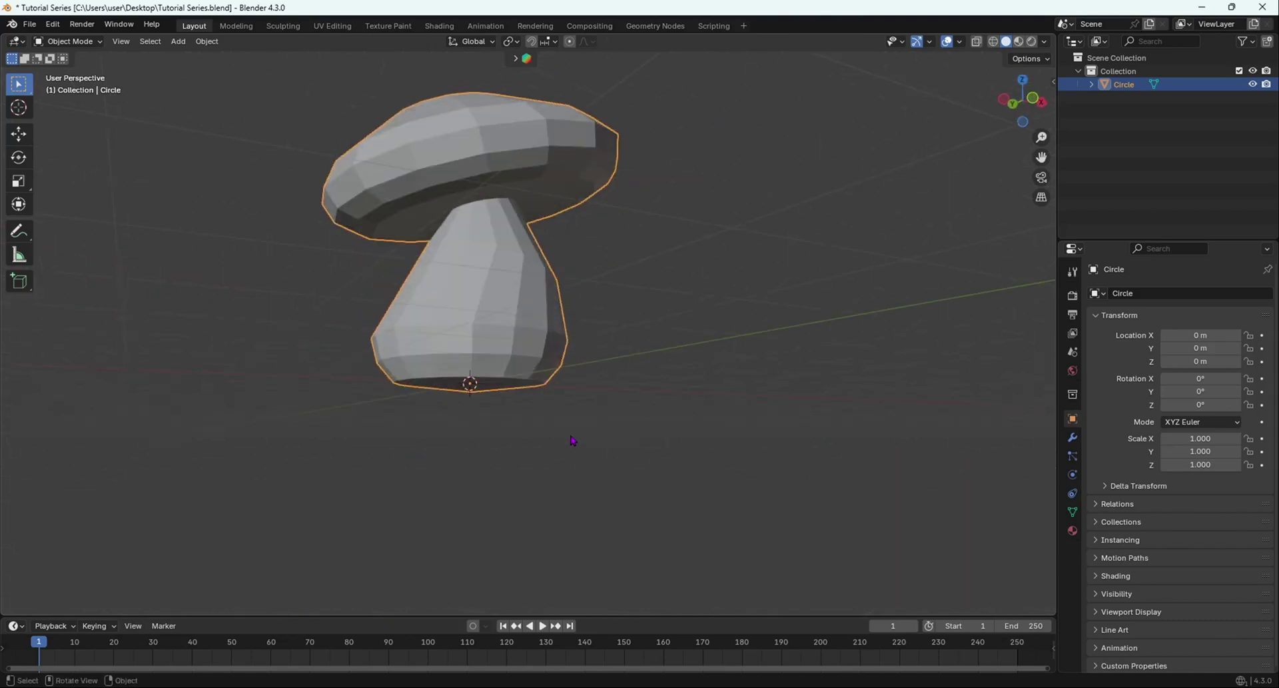
key(Tab)
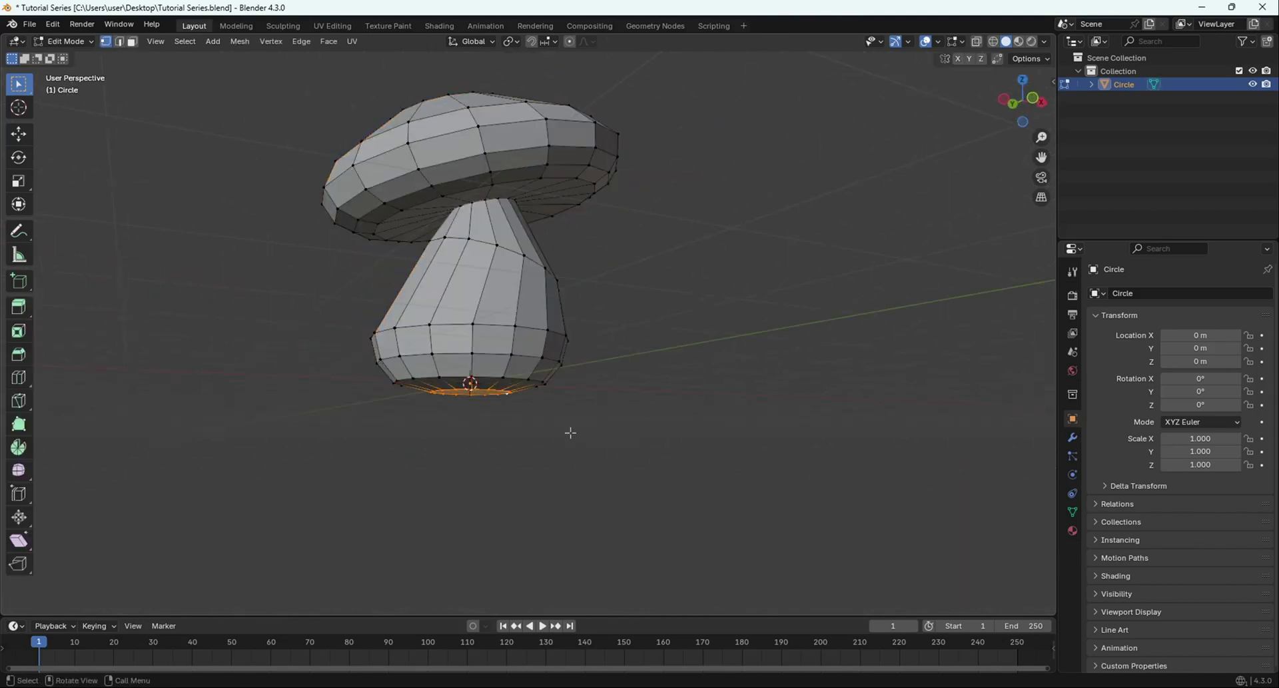
key(Tab)
middle_drag(562, 442, 499, 384)
middle_drag(538, 362, 380, 315)
Add a UV sphere and scale it down for the first eye
key(shift+a)
mouse_move(381, 311)
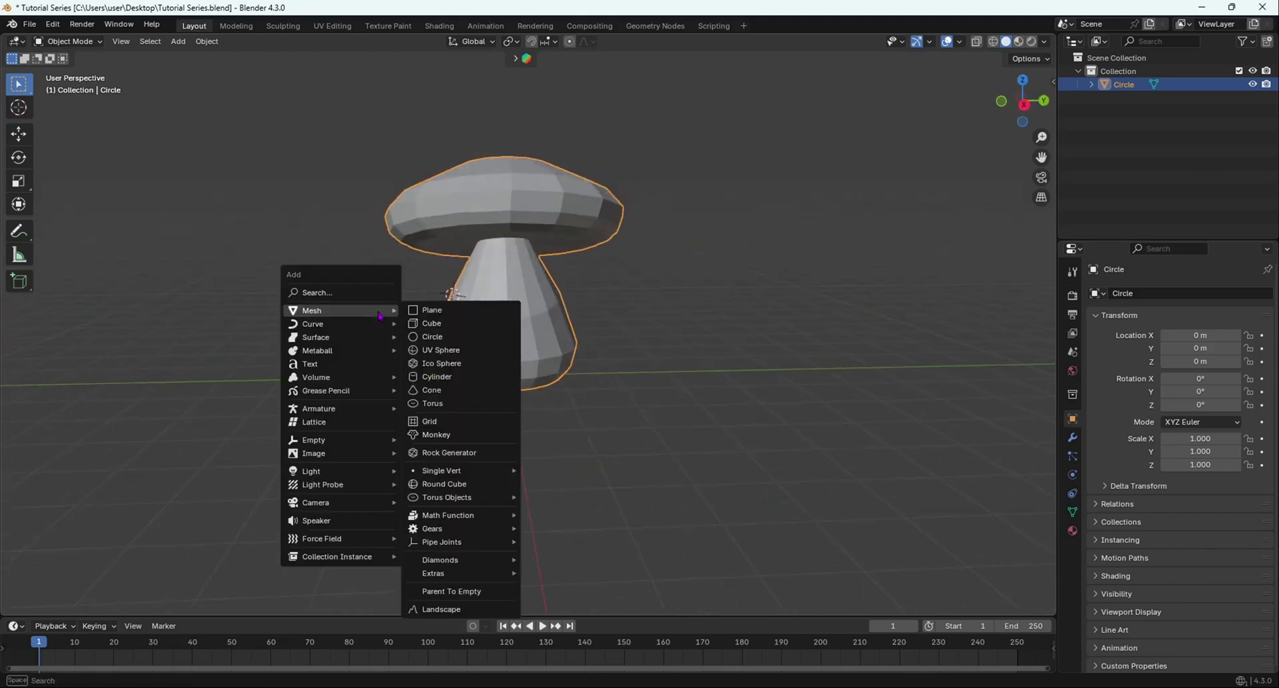
click(452, 351)
middle_drag(486, 357, 615, 366)
key(s)
click(534, 377)
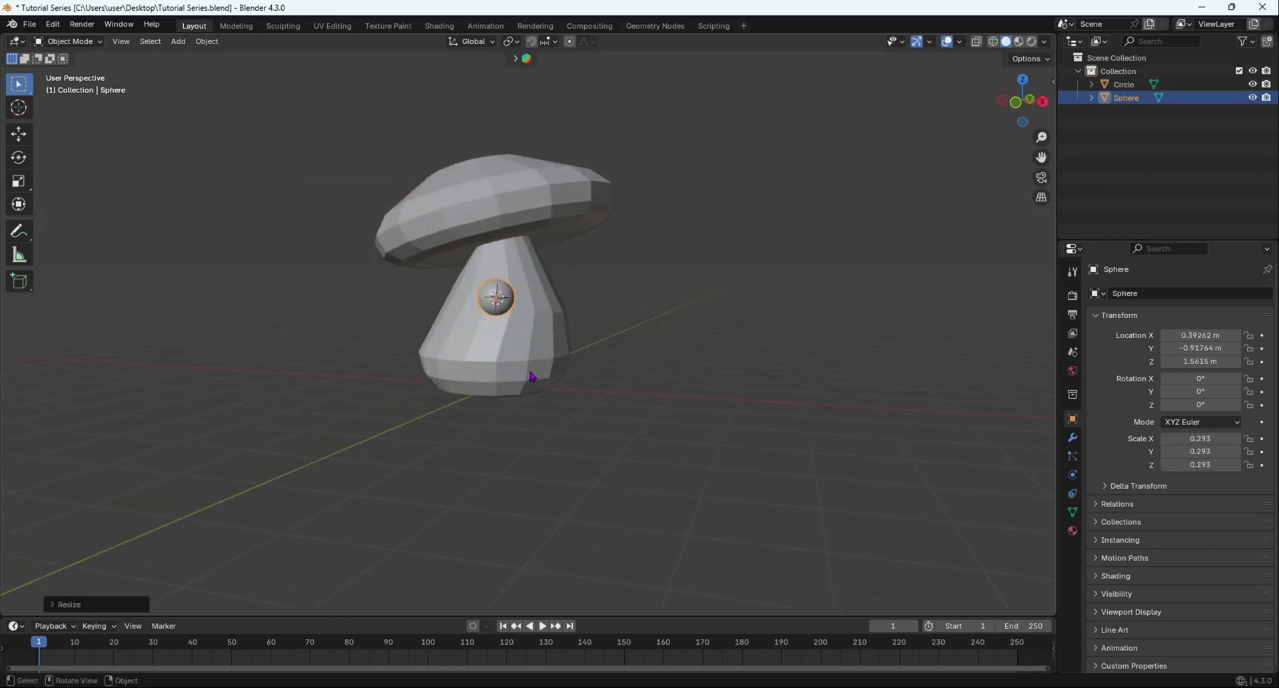
In front view, shrink the sphere to 0.178 scale and stretch it taller along Z
key(KP_1)
scroll(570, 324, up, 3)
scroll(570, 323, down, 2)
key(s)
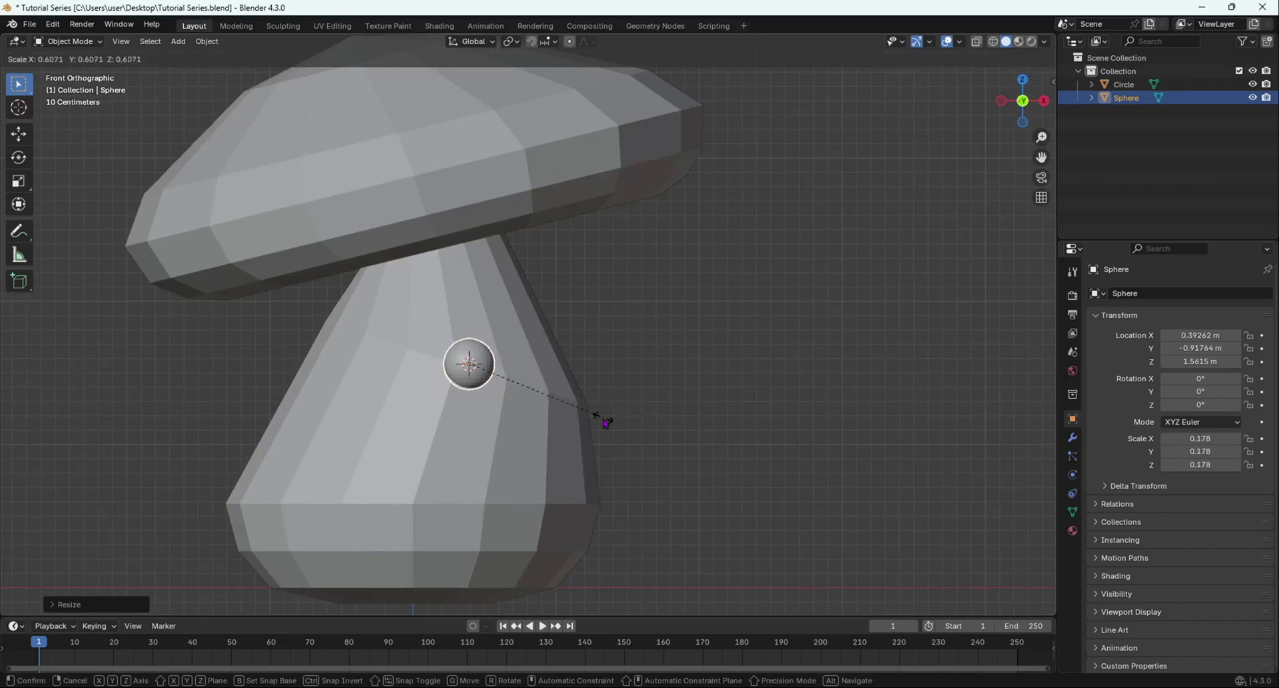
click(603, 424)
key(s)
key(z)
click(707, 463)
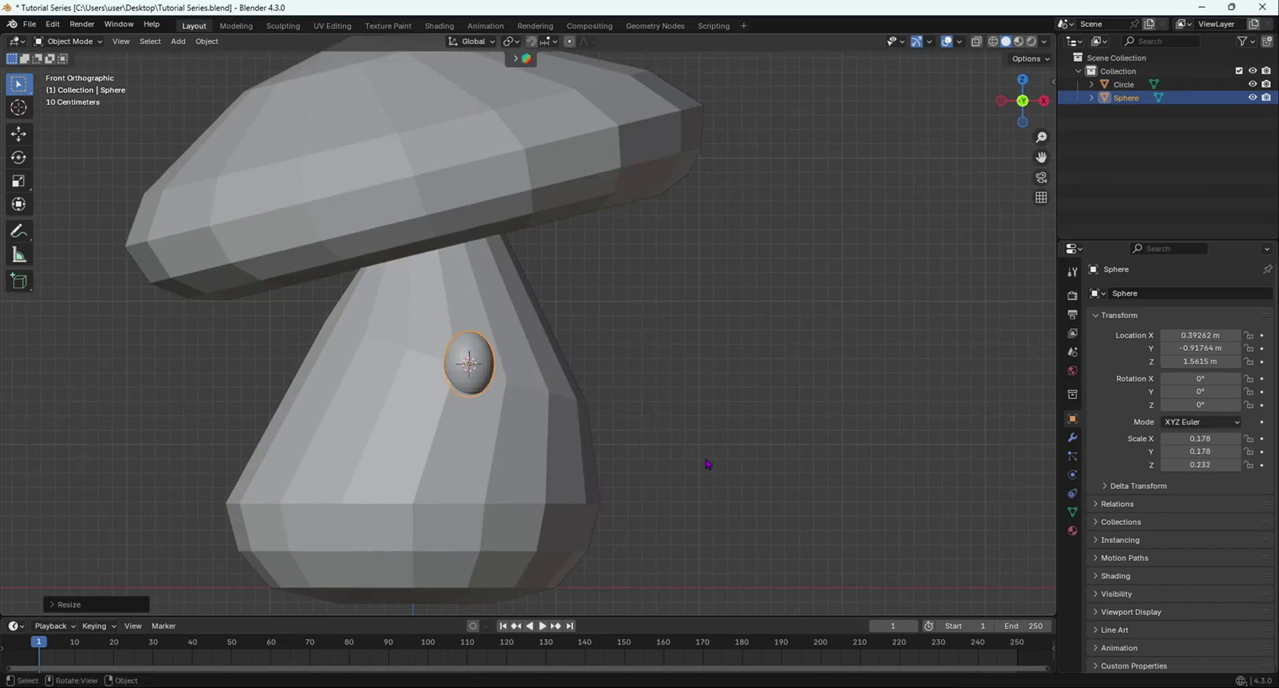
In right side view, tilt the eye sphere on X to -22.509°
key(KP_3)
scroll(204, 494, up, 4)
scroll(204, 494, up, 1)
key(r)
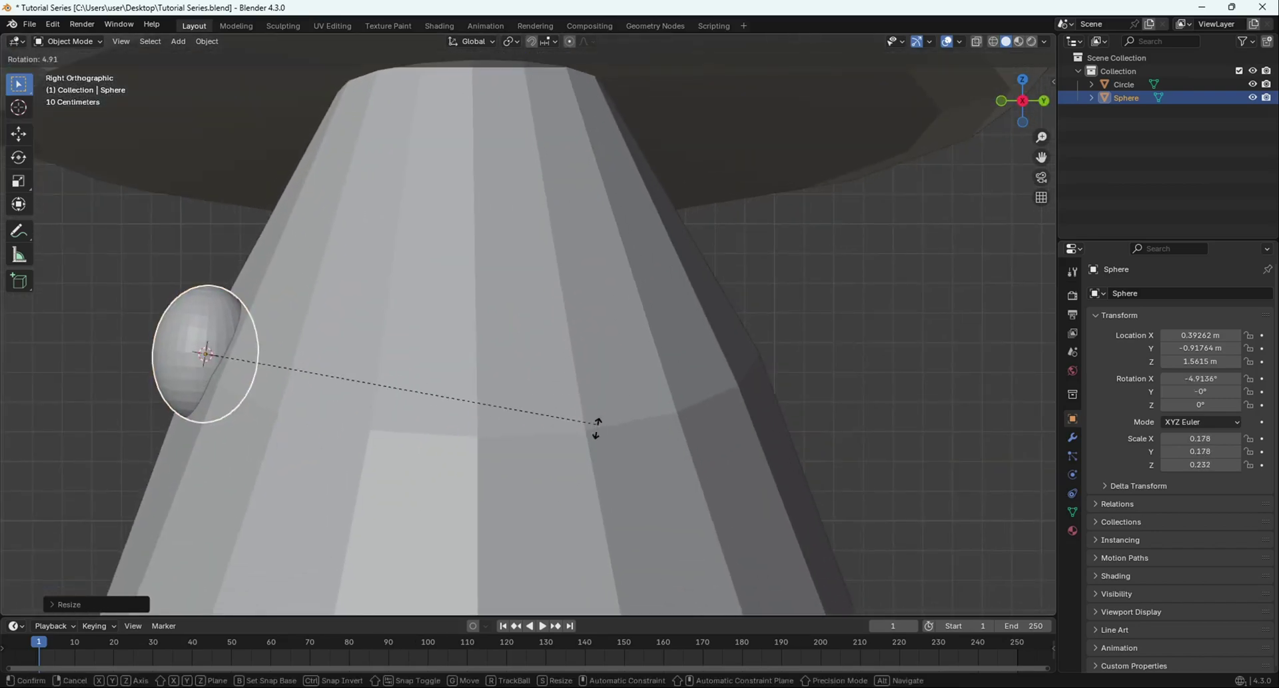
click(615, 519)
scroll(410, 443, down, 2)
key(r)
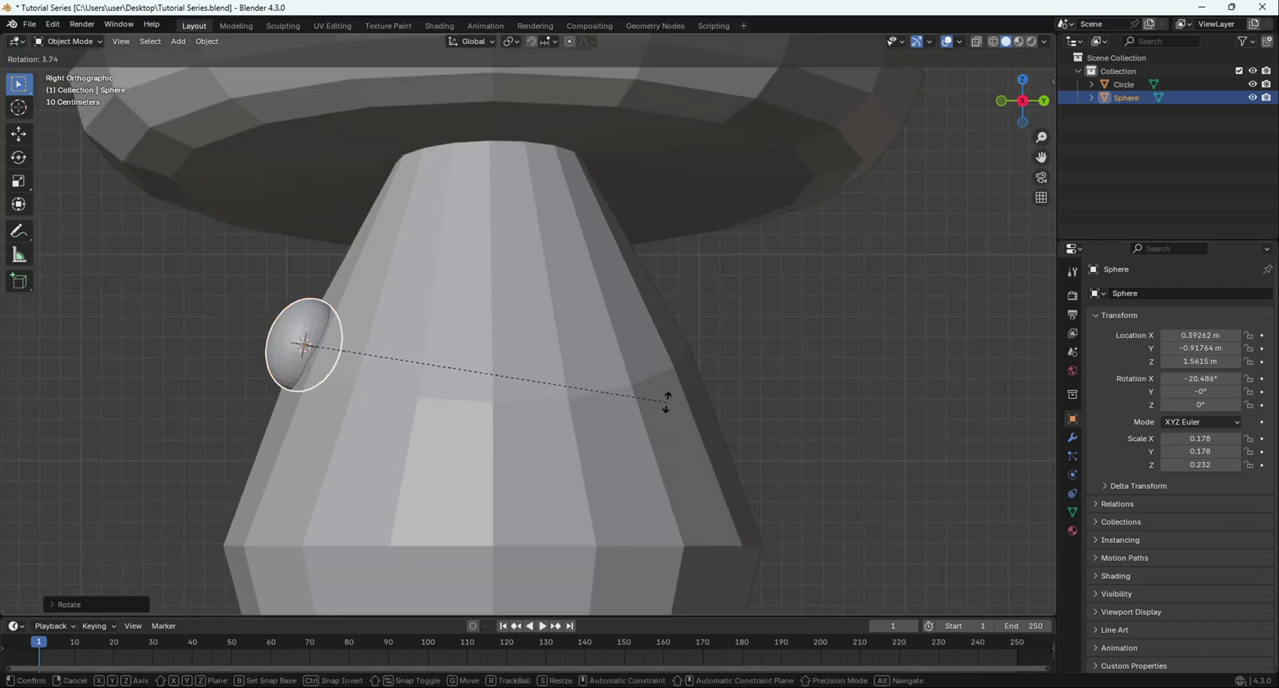
click(651, 414)
Shrink the eye sphere a little more in front perspective, then deselect it
middle_drag(528, 429, 741, 420)
key(s)
click(570, 433)
key(s)
click(642, 421)
scroll(636, 441, down, 5)
click(633, 446)
Duplicate the eye sphere and place the copy to the left of the first eye
shift+right_drag(739, 419, 720, 420)
middle_drag(720, 419, 673, 419)
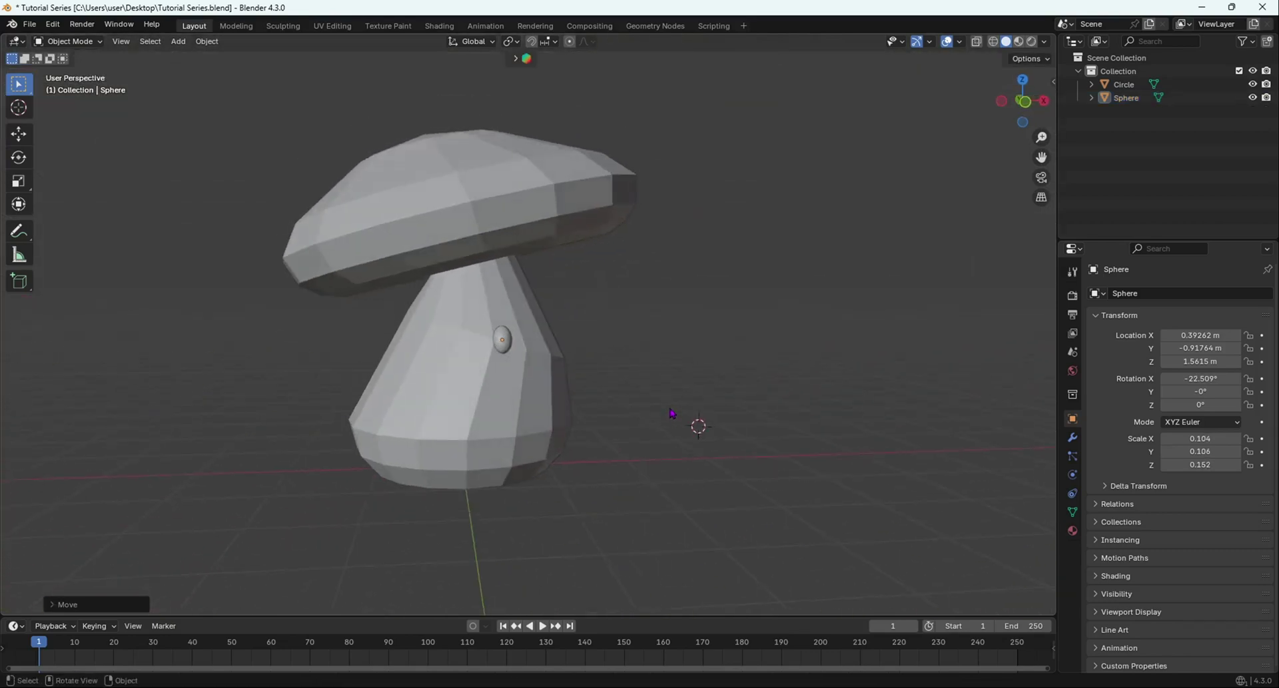
key(KP_7)
key(KP_1)
scroll(482, 368, up, 5)
shift+click(435, 353)
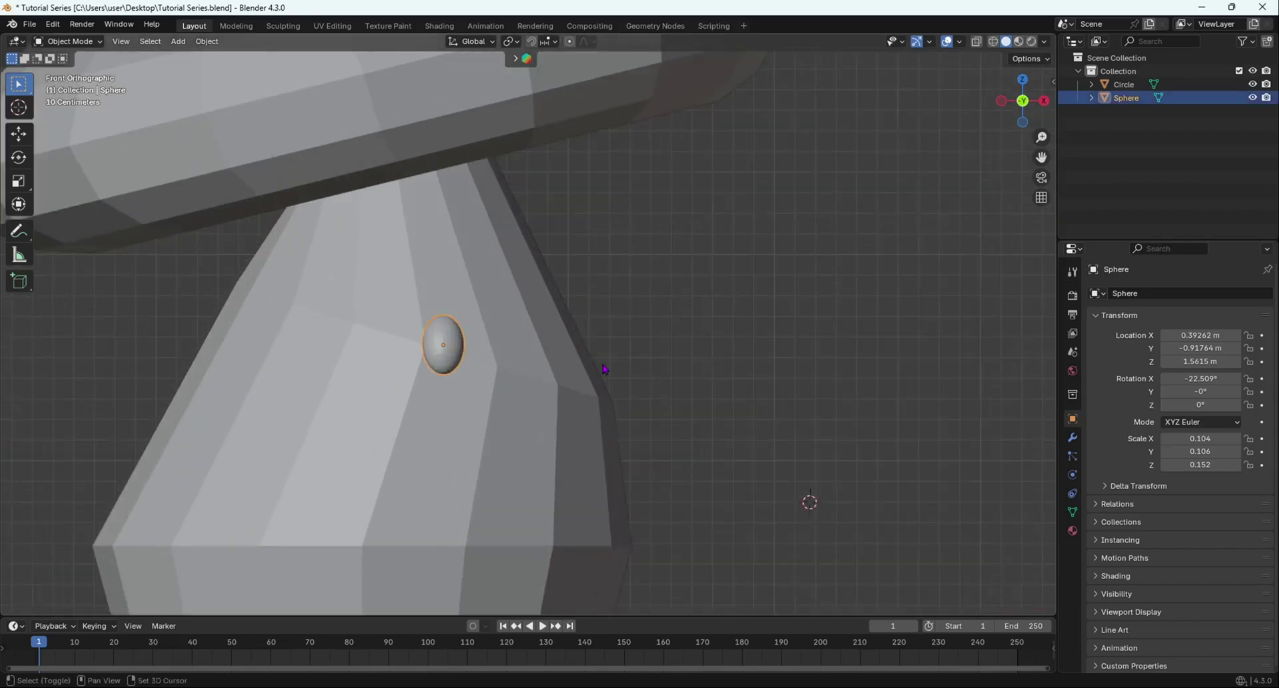
key(shift+d)
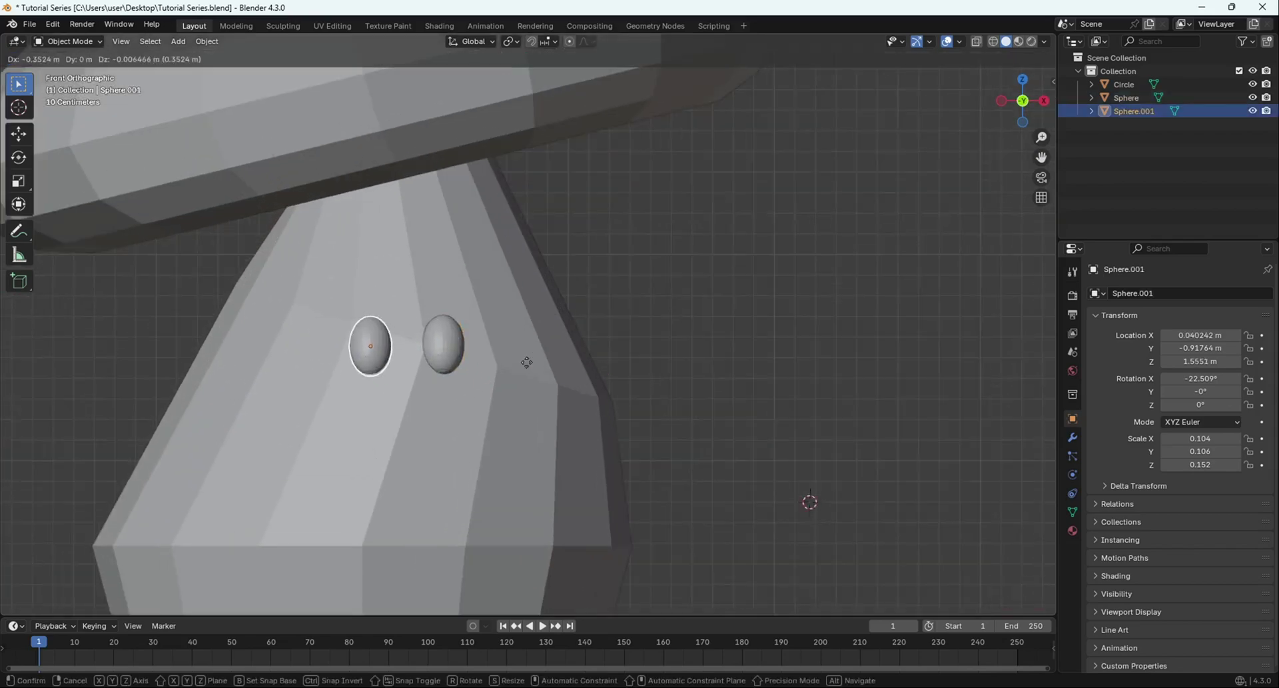
click(525, 365)
Scale the left eye slightly larger
scroll(398, 371, down, 3)
click(477, 352)
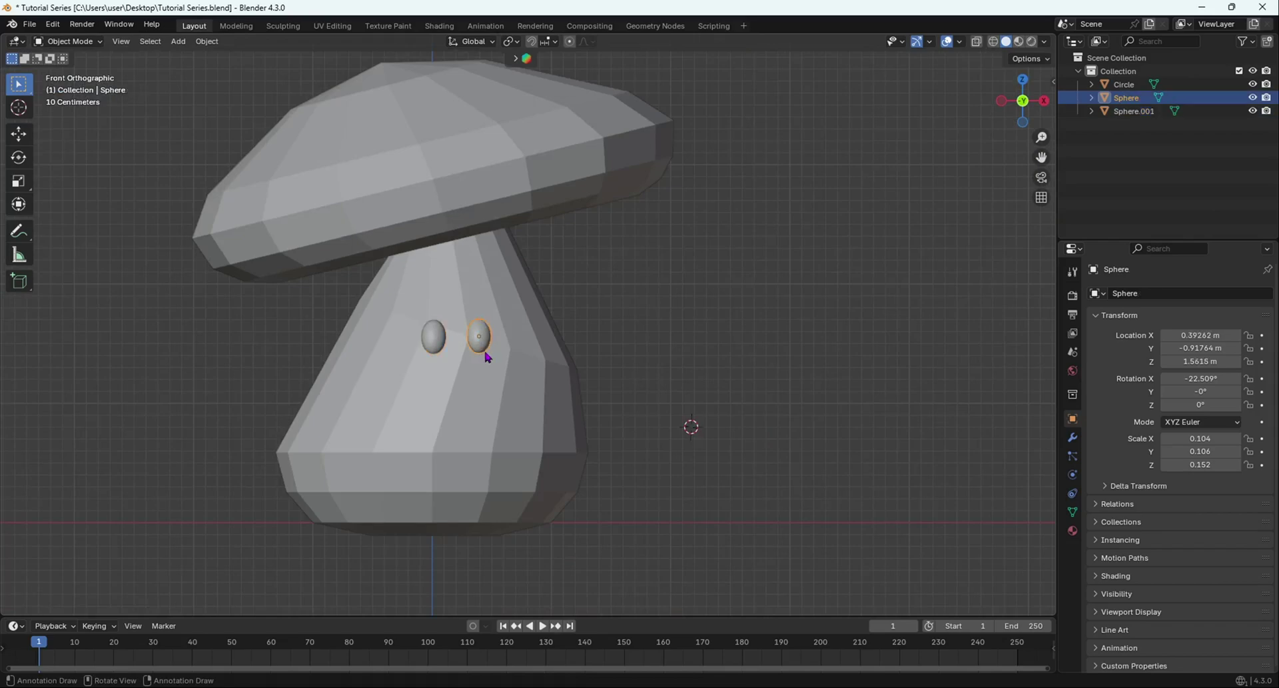
click(434, 342)
key(s)
click(602, 420)
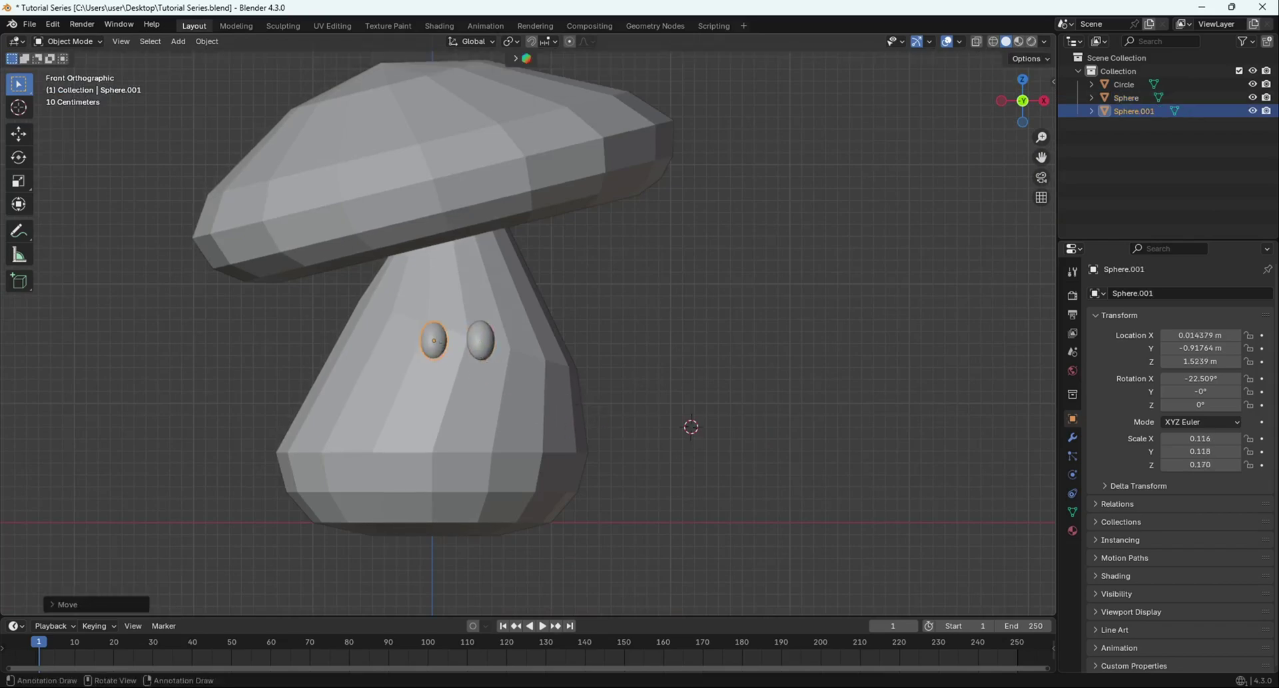
click(636, 434)
Delete the left eye and replace it with a fresh duplicate of the right eye
scroll(593, 386, down, 4)
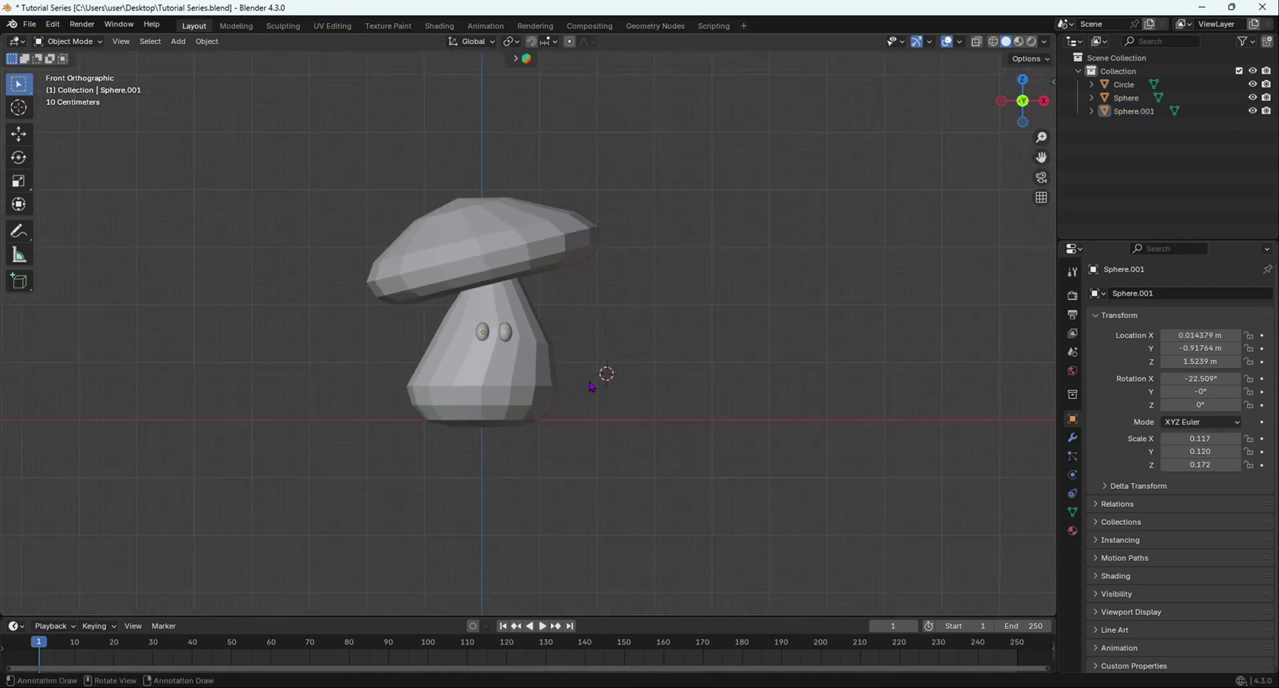
scroll(438, 351, up, 3)
click(438, 351)
click(438, 351)
key(Delete)
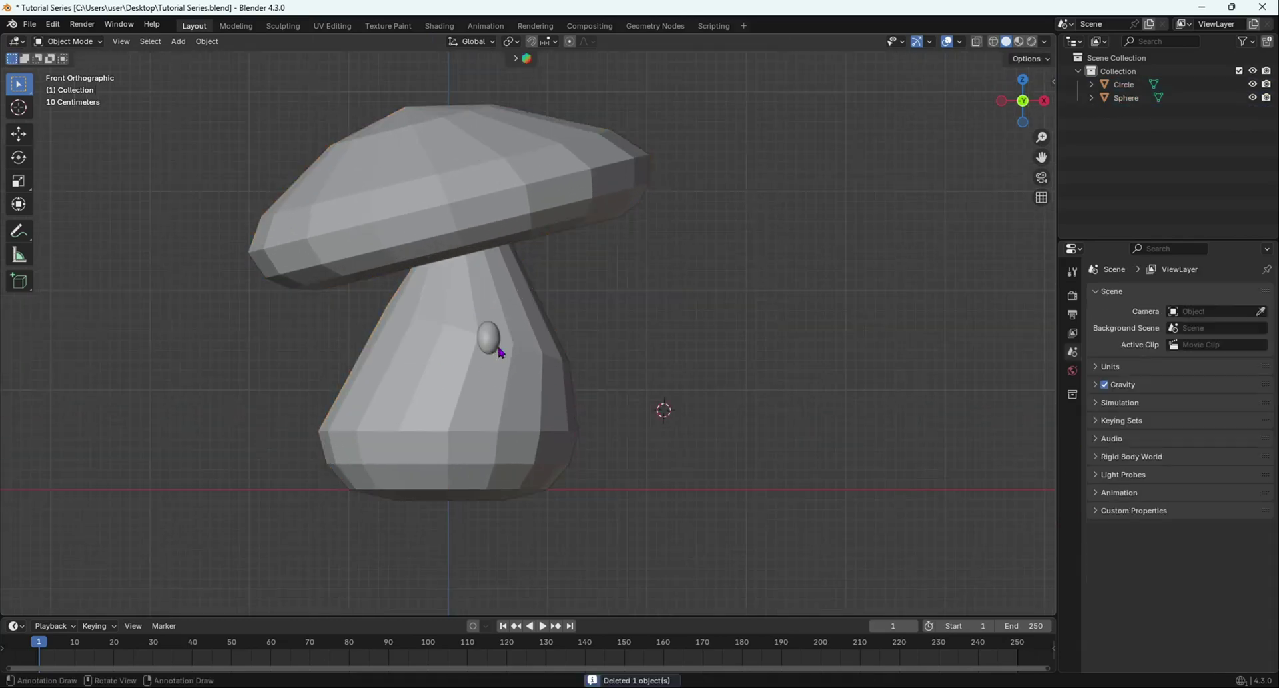
click(494, 348)
key(shift+d)
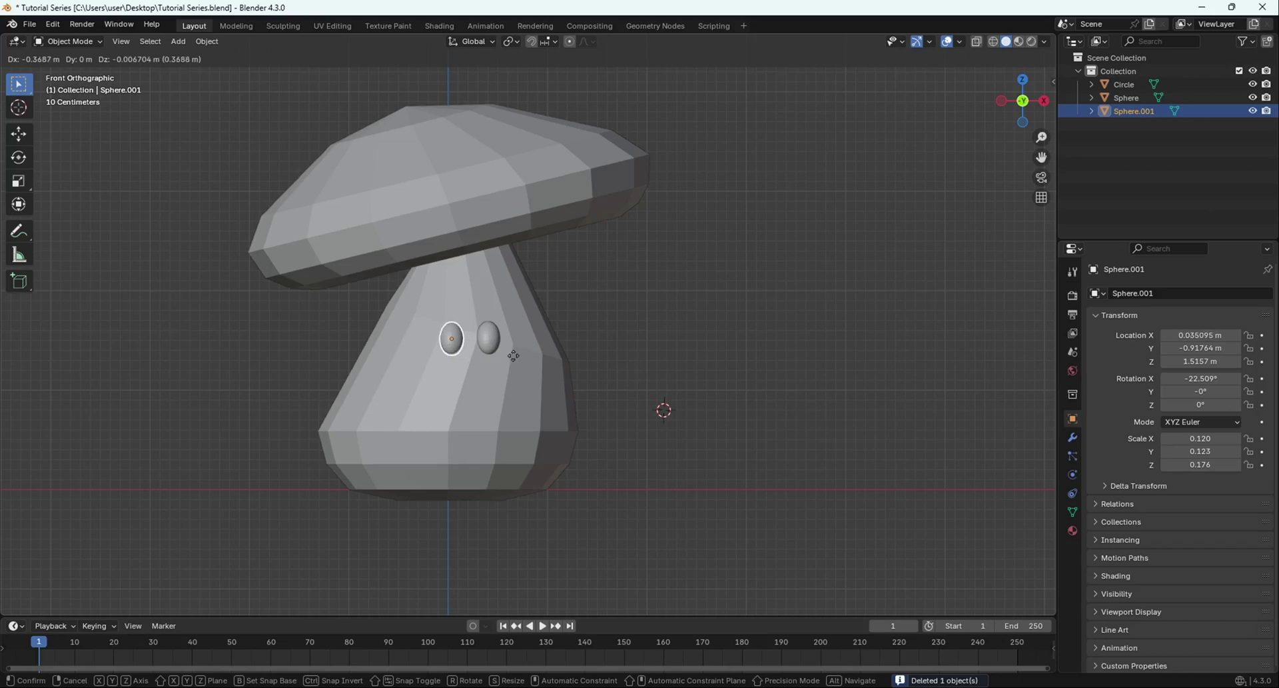
click(513, 358)
Check both eyes from a low front view and save the file
click(600, 363)
middle_drag(600, 363, 711, 401)
scroll(337, 351, down, 4)
middle_drag(393, 351, 549, 317)
scroll(390, 334, down, 4)
drag(388, 257, 678, 445)
middle_drag(675, 381, 624, 366)
click(472, 329)
scroll(472, 328, up, 4)
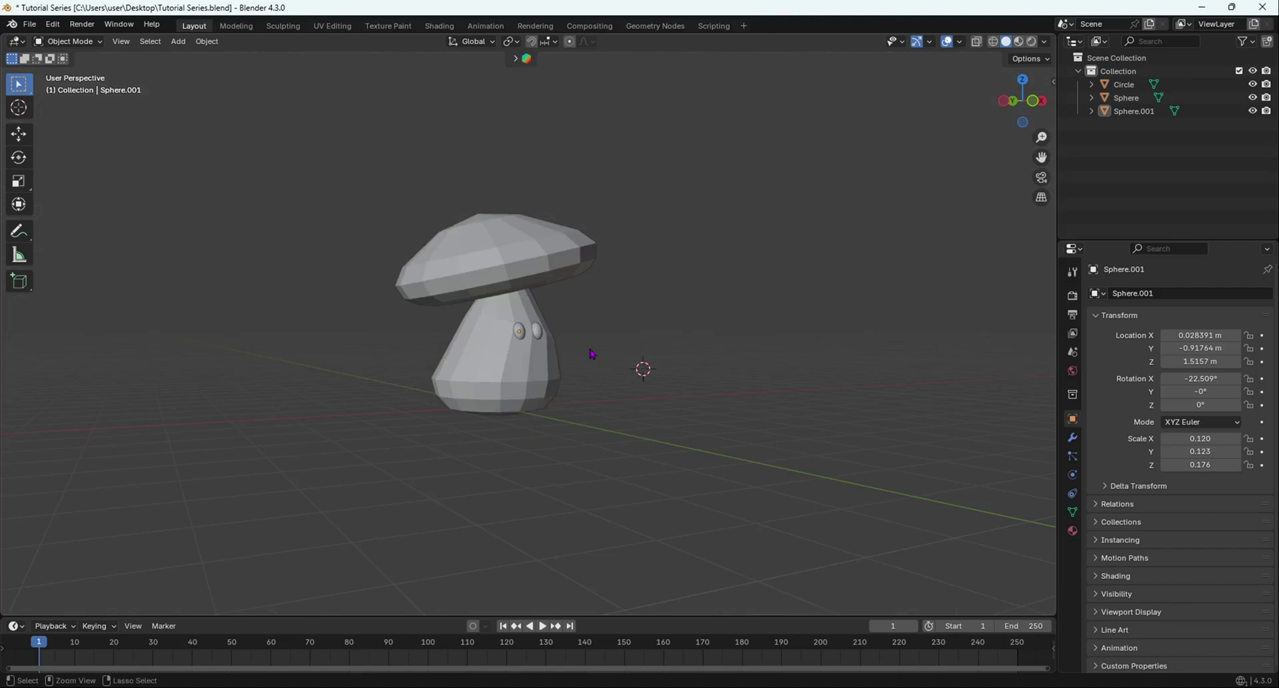
key(ctrl+s)
middle_drag(427, 508, 591, 668)
middle_drag(523, 325, 521, 377)
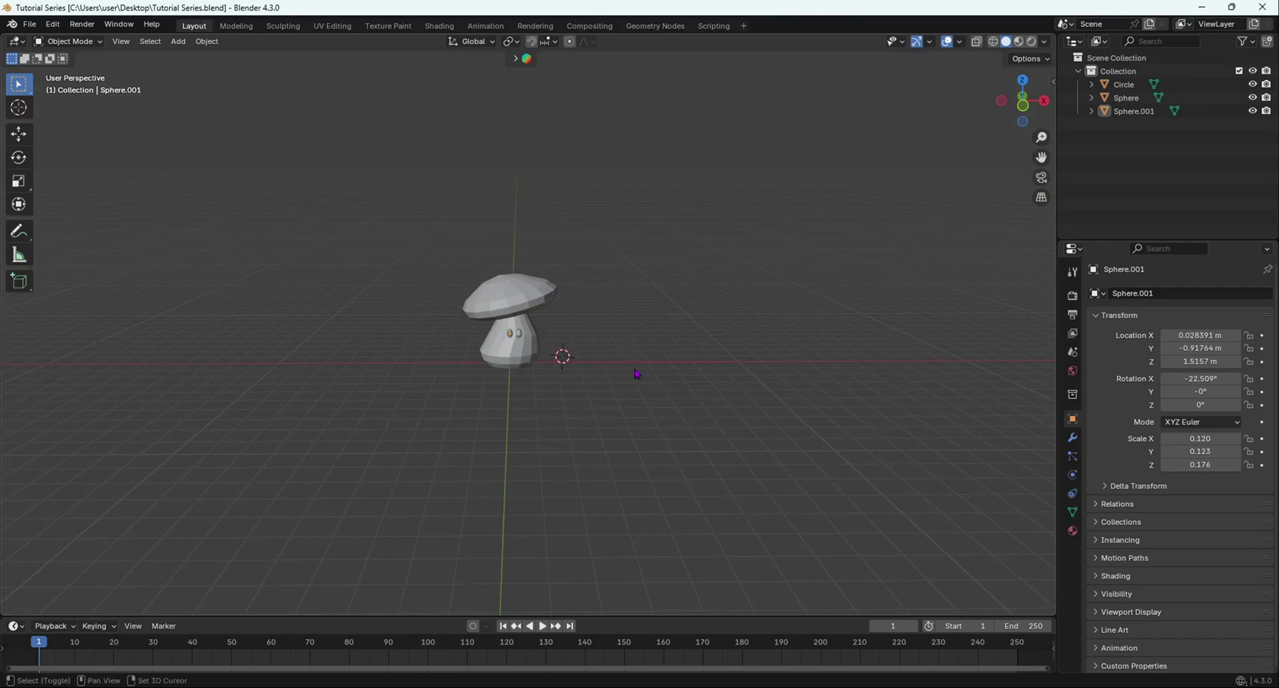
Add a mesh circle, Circle.001, on the ground near X 5.09 m, Y −2.14 m
key(shift+a)
mouse_move(636, 373)
click(693, 103)
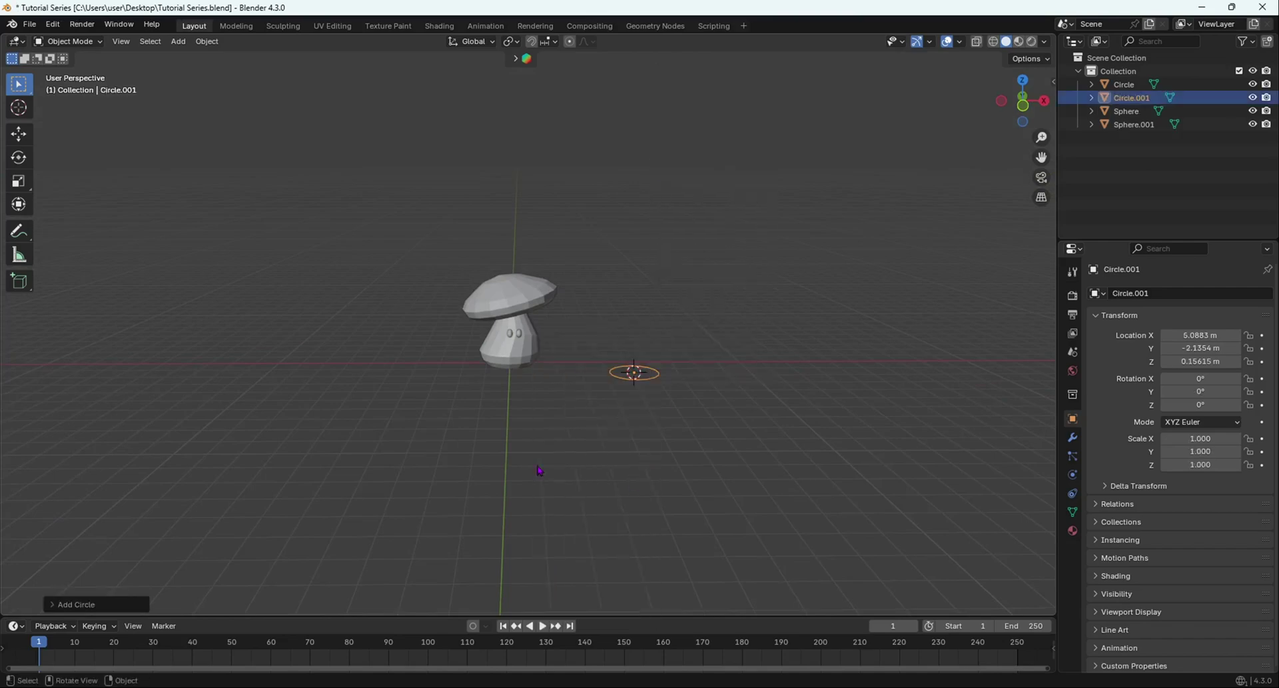
middle_drag(539, 472, 550, 403)
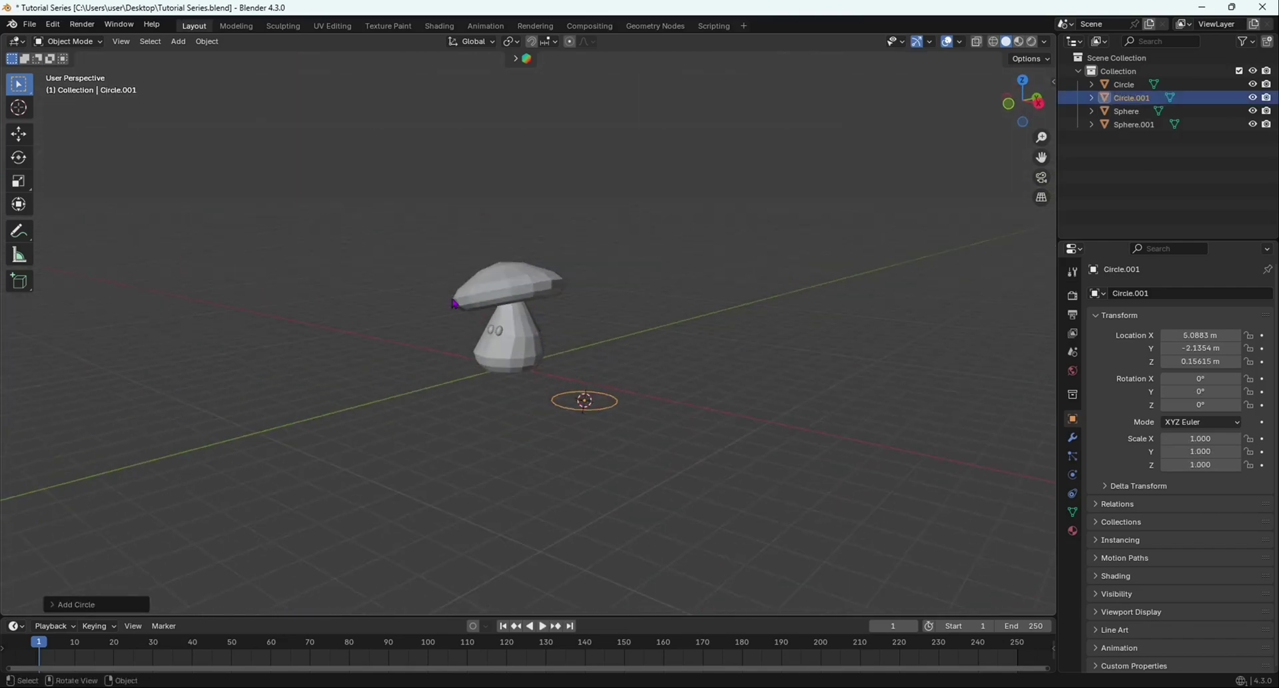
middle_drag(454, 303, 531, 436)
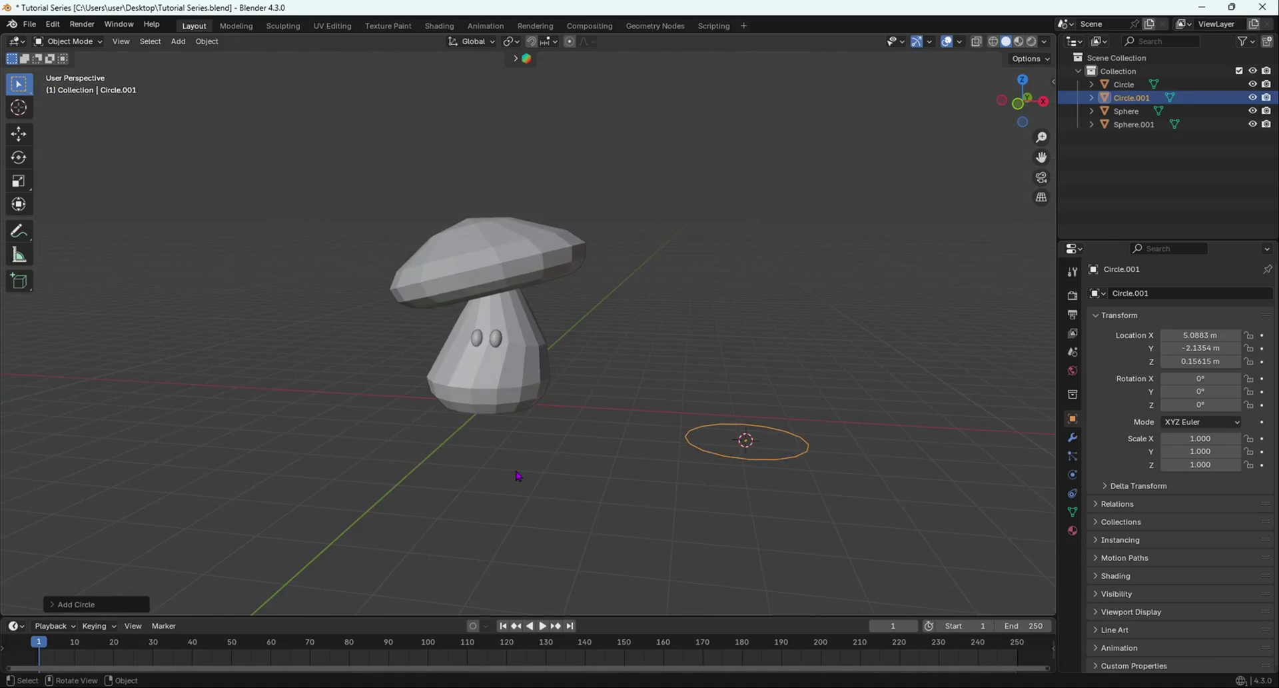
middle_drag(518, 476, 602, 433)
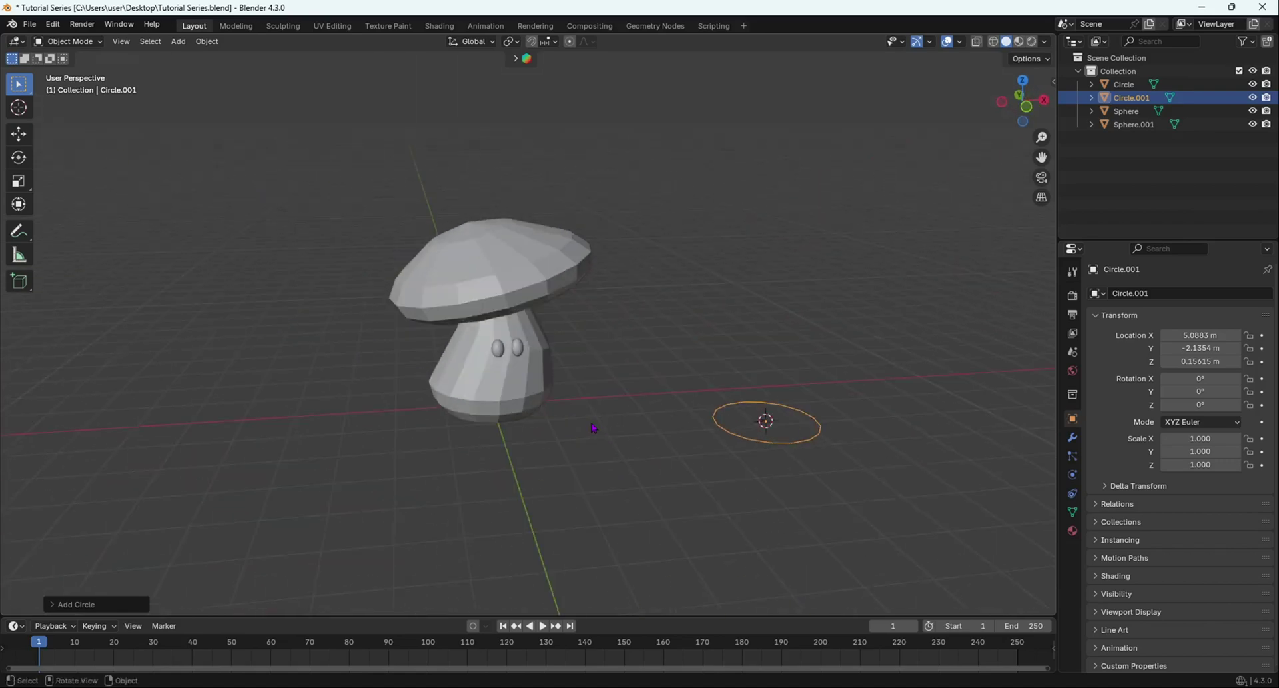
middle_drag(592, 432, 504, 362)
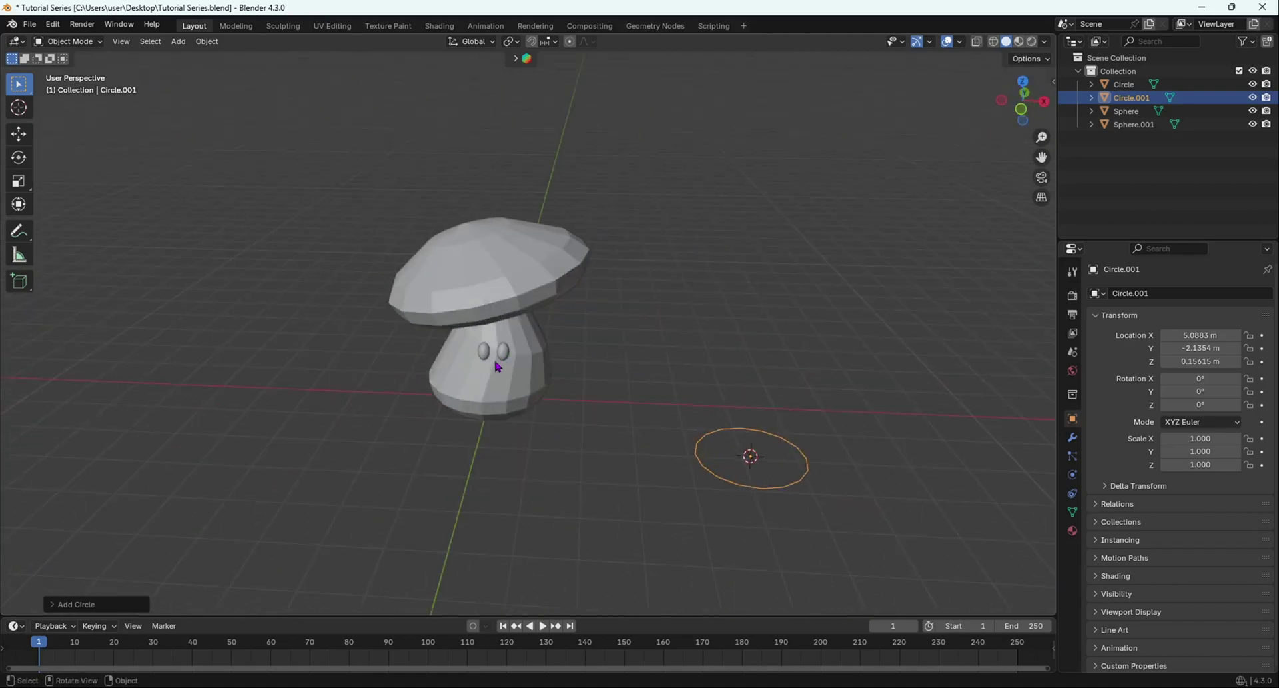